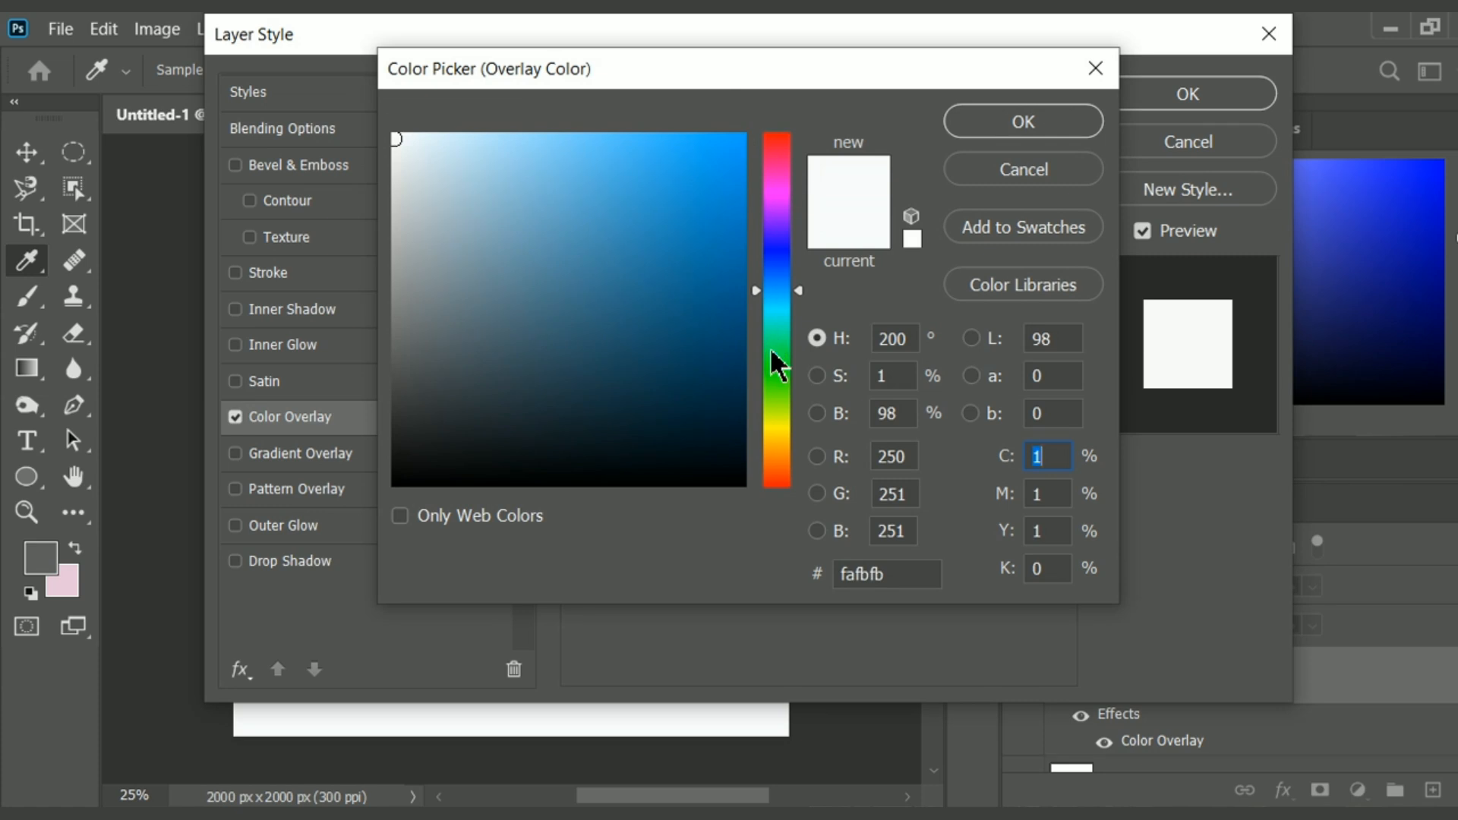
Set the Background copy layer's color overlay to a dark green and add a new empty layer above it.
left_click(683, 257)
left_click(704, 306)
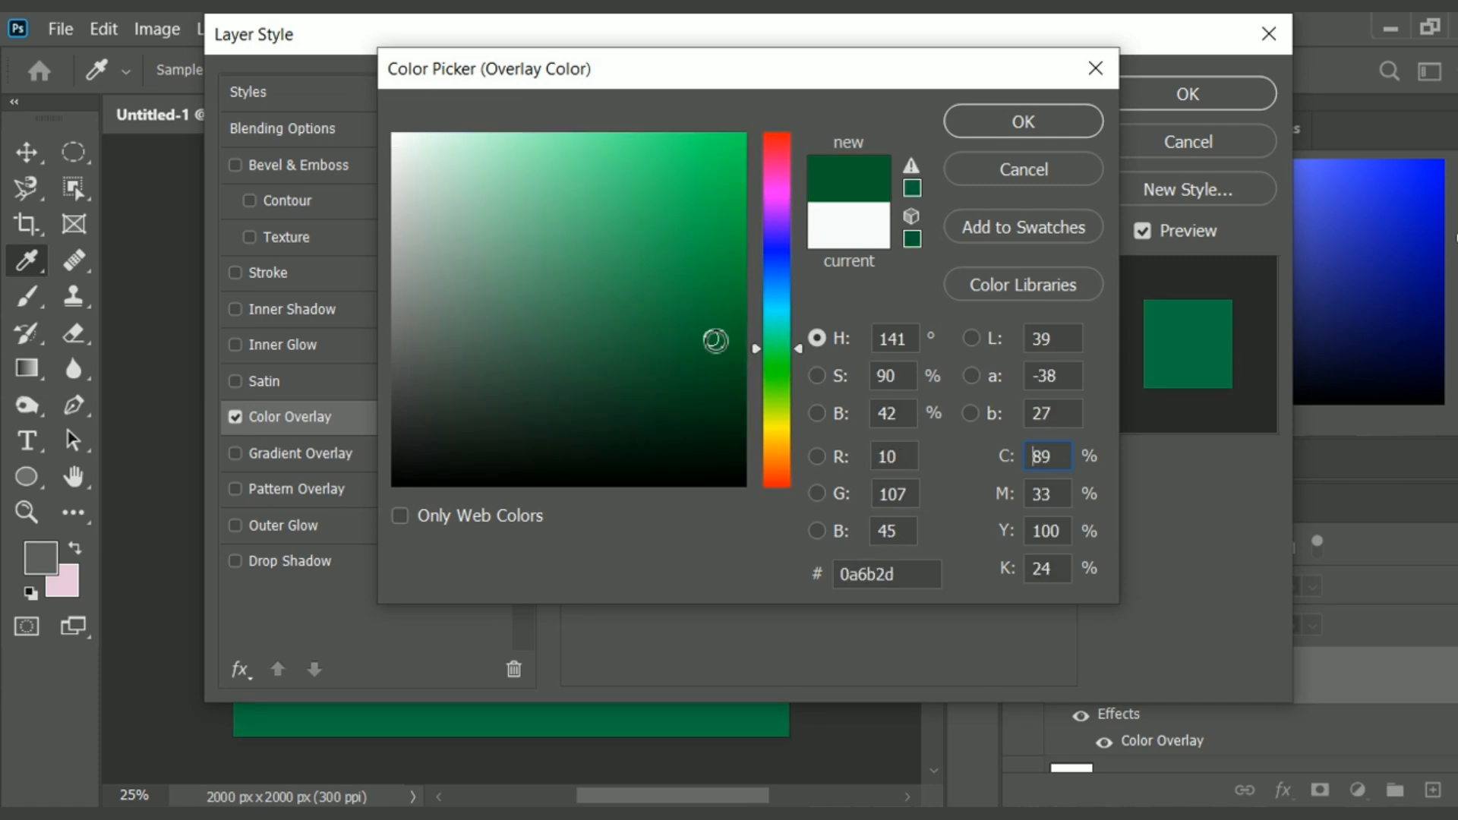
left_click(980, 126)
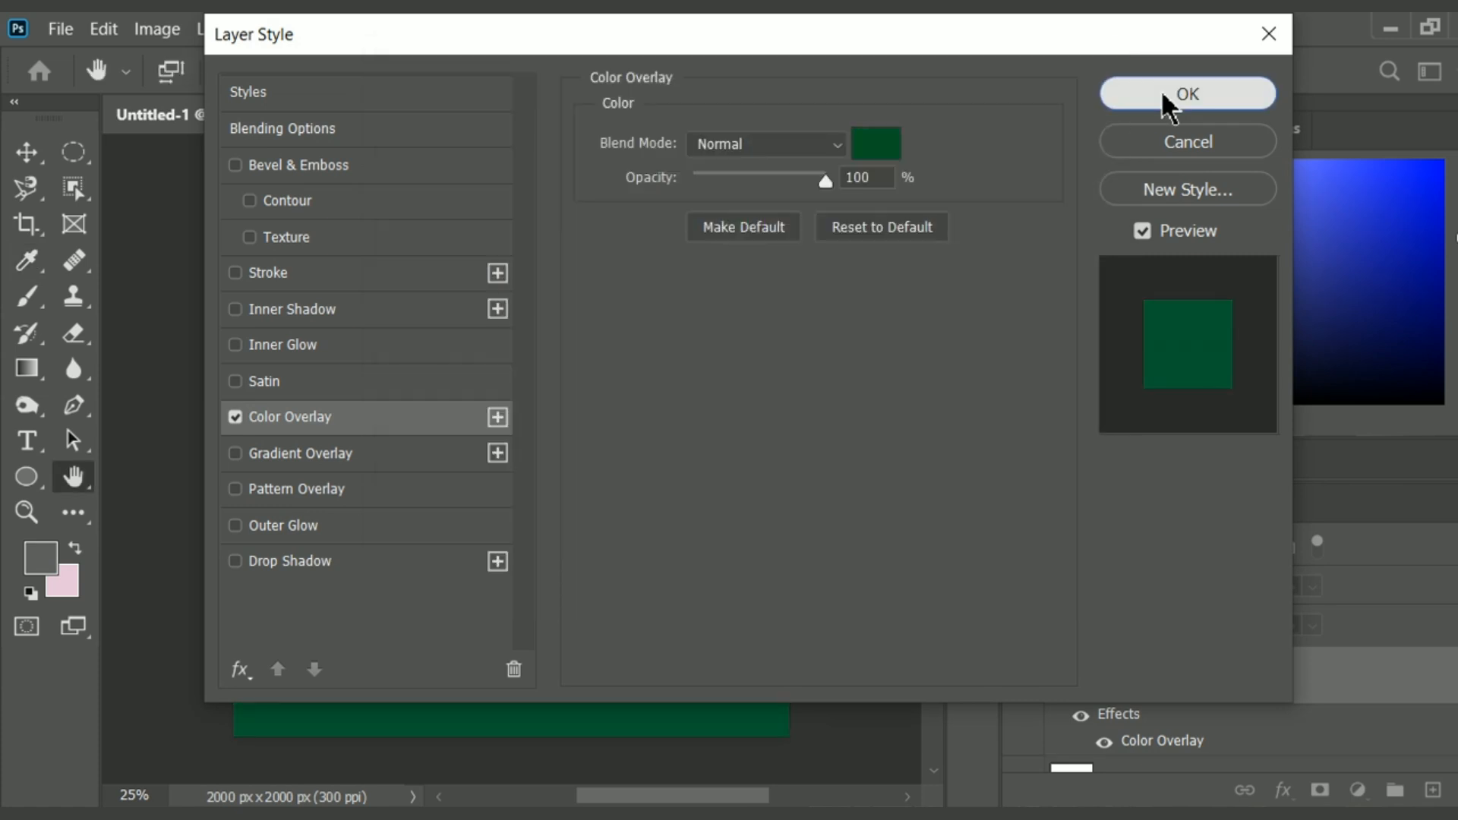
left_click(1167, 99)
left_click(1434, 791)
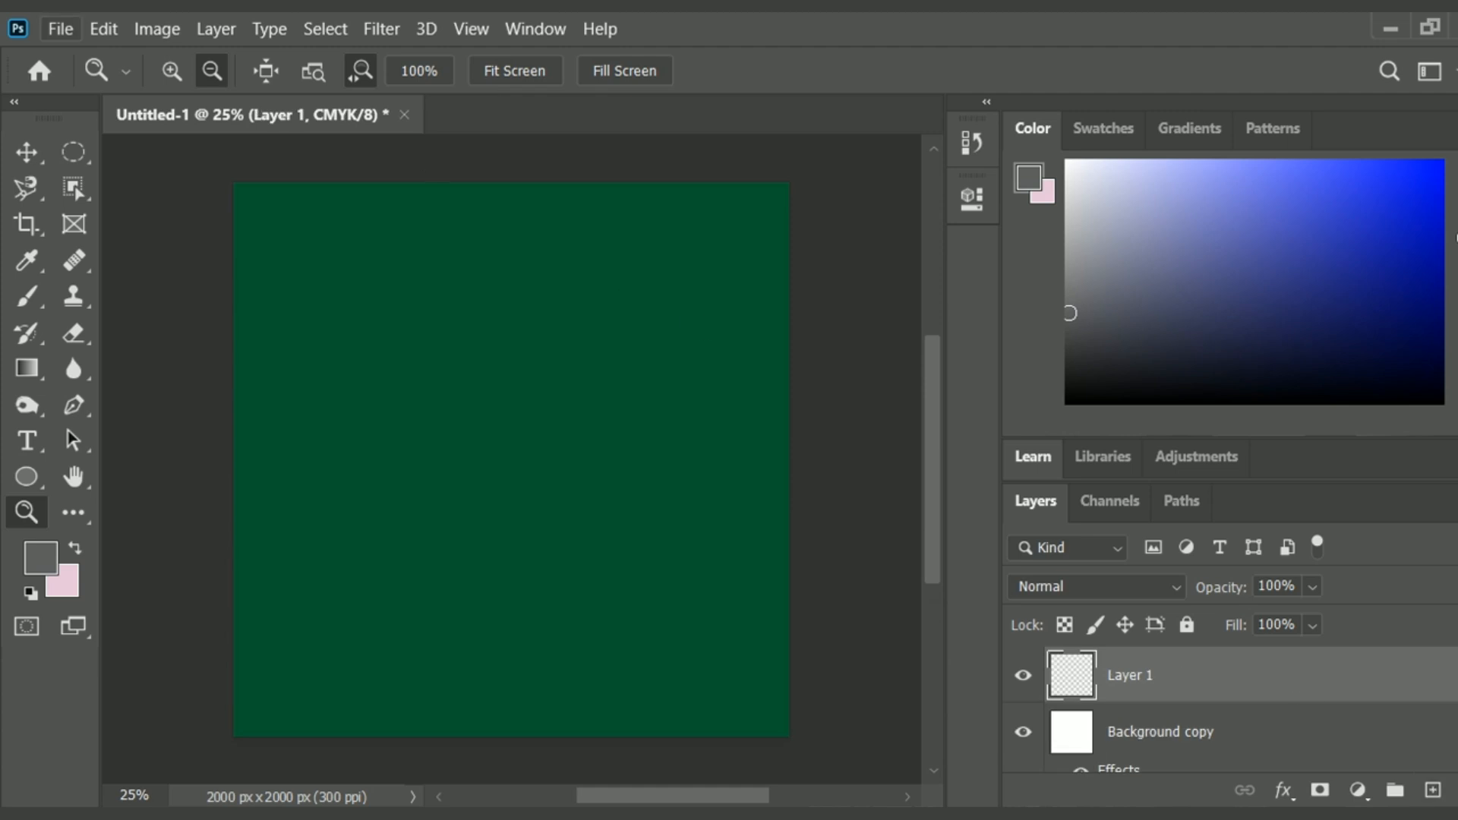
left_click(26, 369)
left_click(103, 67)
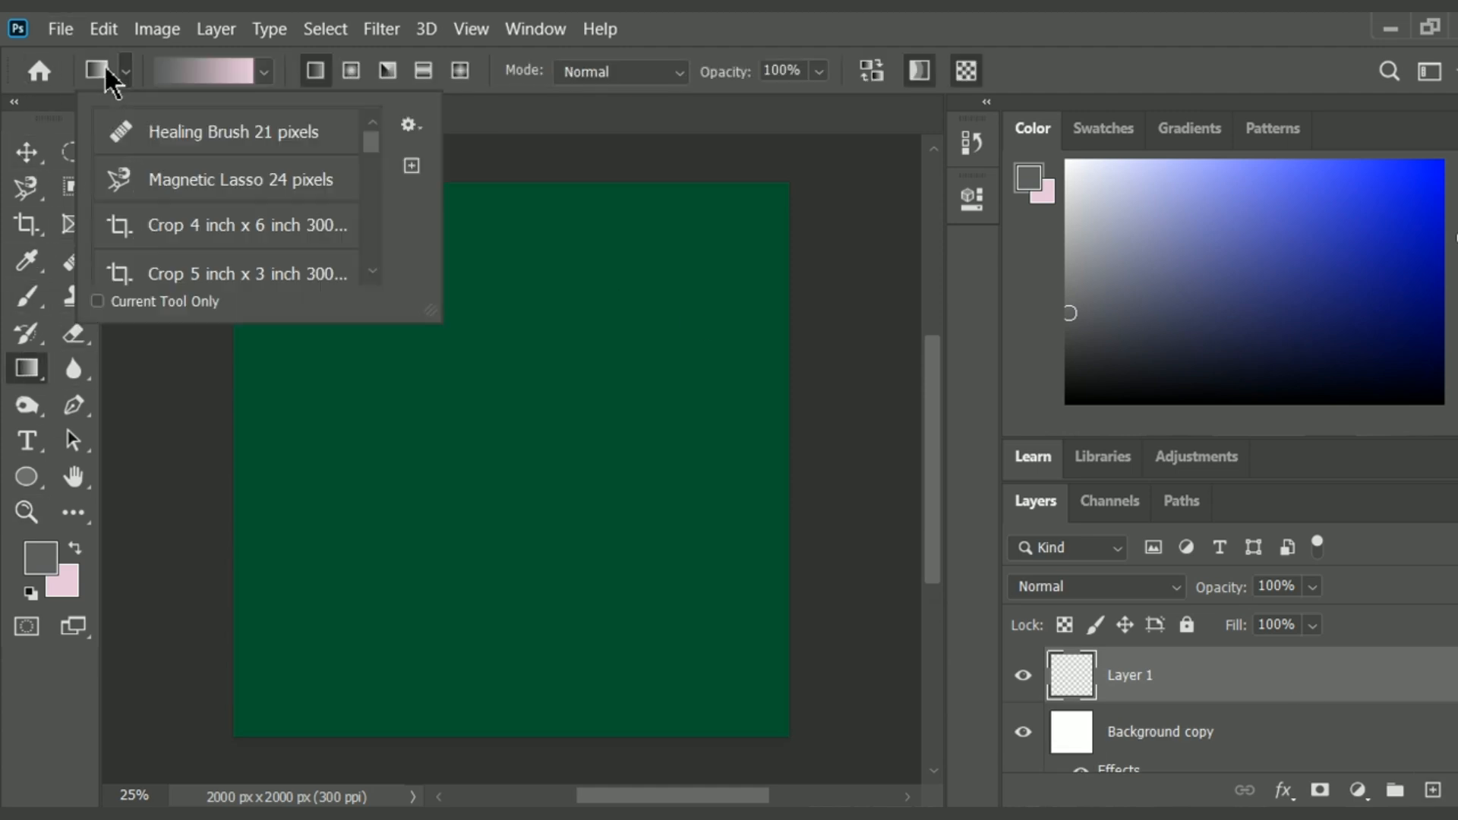
left_click(263, 72)
left_click(350, 70)
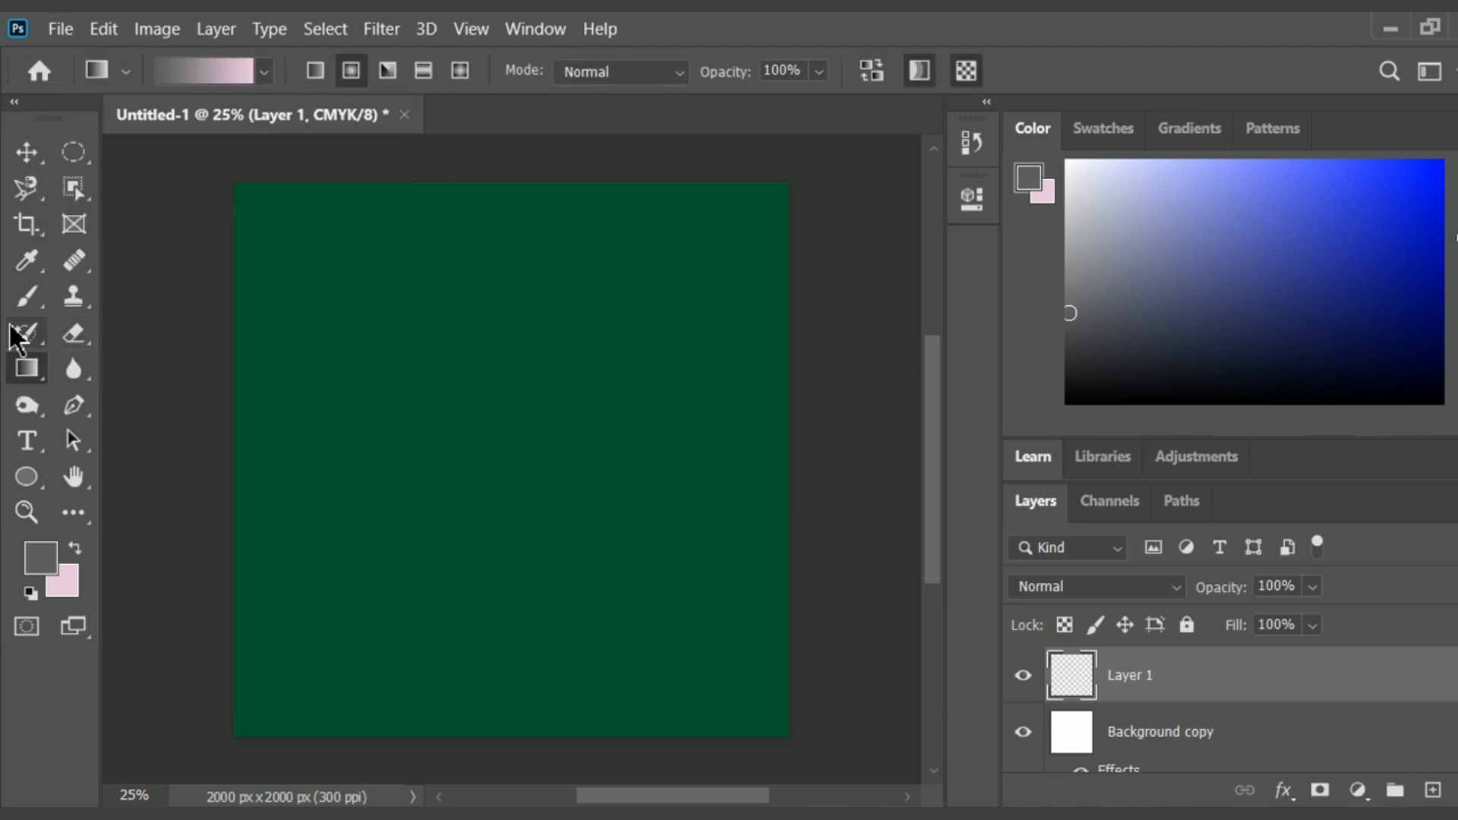
Switch to the Brush tool and enlarge the soft round brush to 259 px.
left_click(26, 297)
left_click(174, 67)
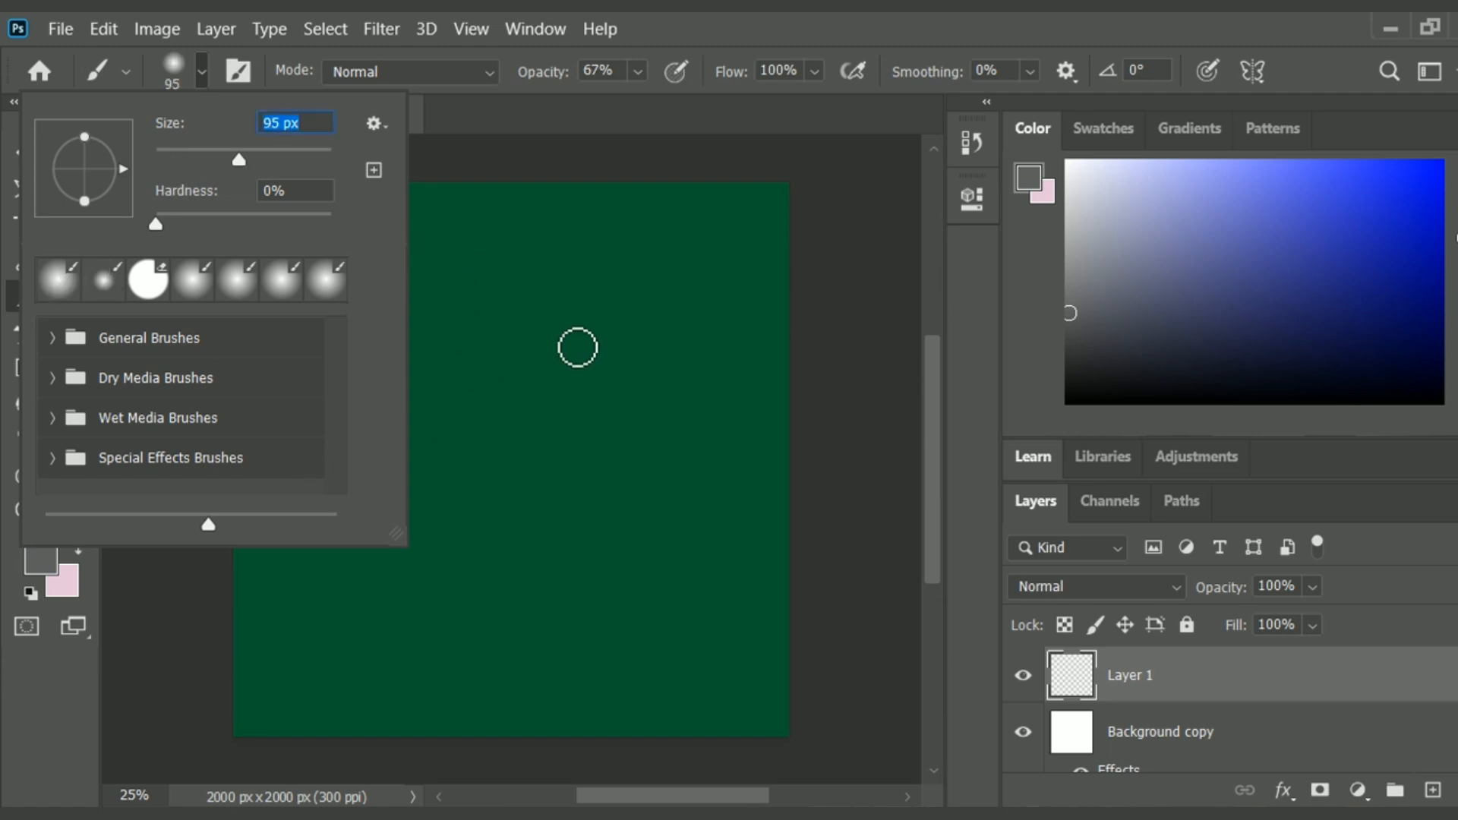
key("Return")
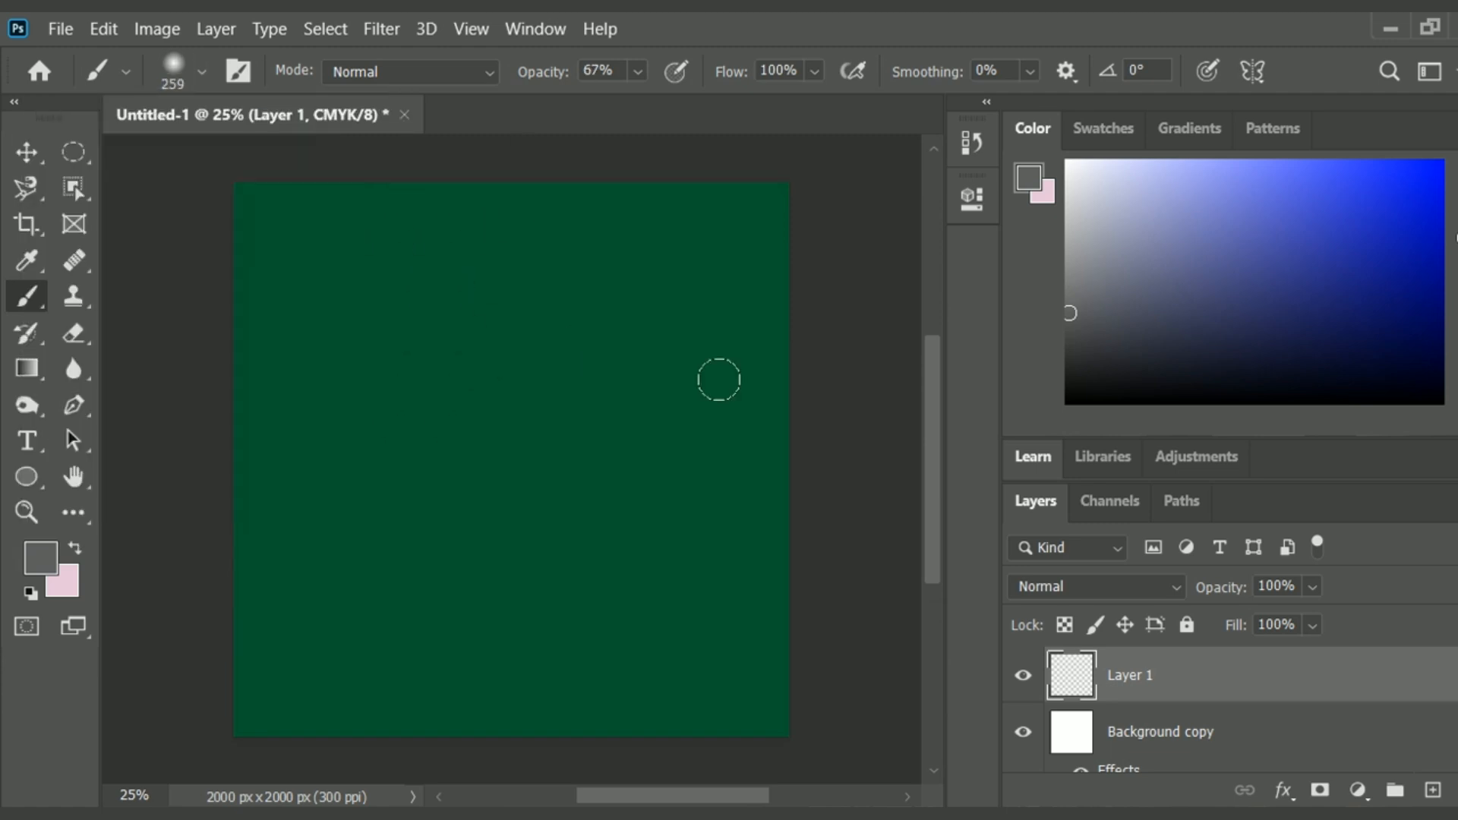
Add a color overlay in medium green #238f52 to Layer 1.
right_click(1119, 687)
left_click(1204, 45)
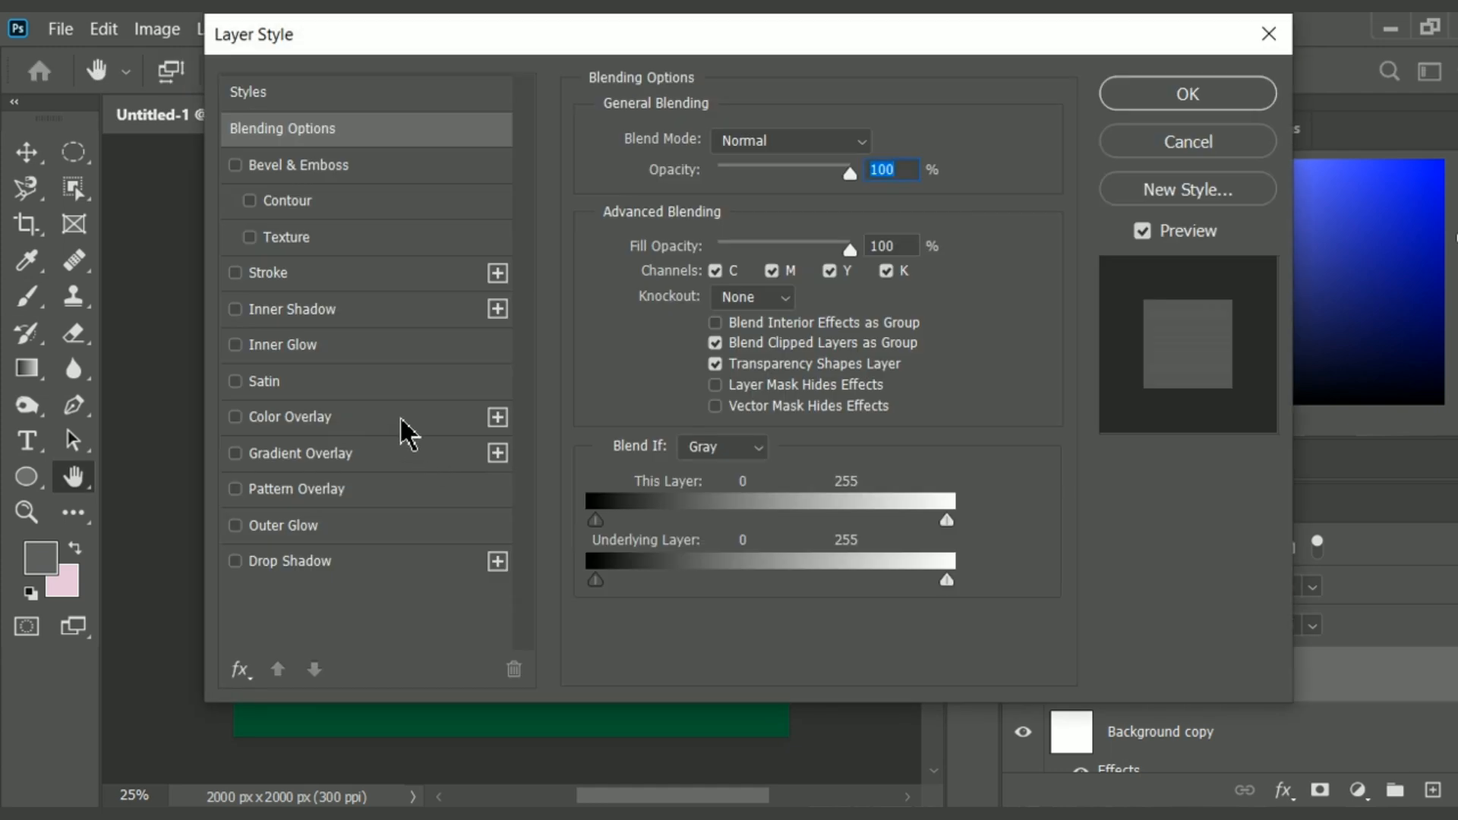
left_click(394, 414)
left_click(879, 158)
left_click(652, 296)
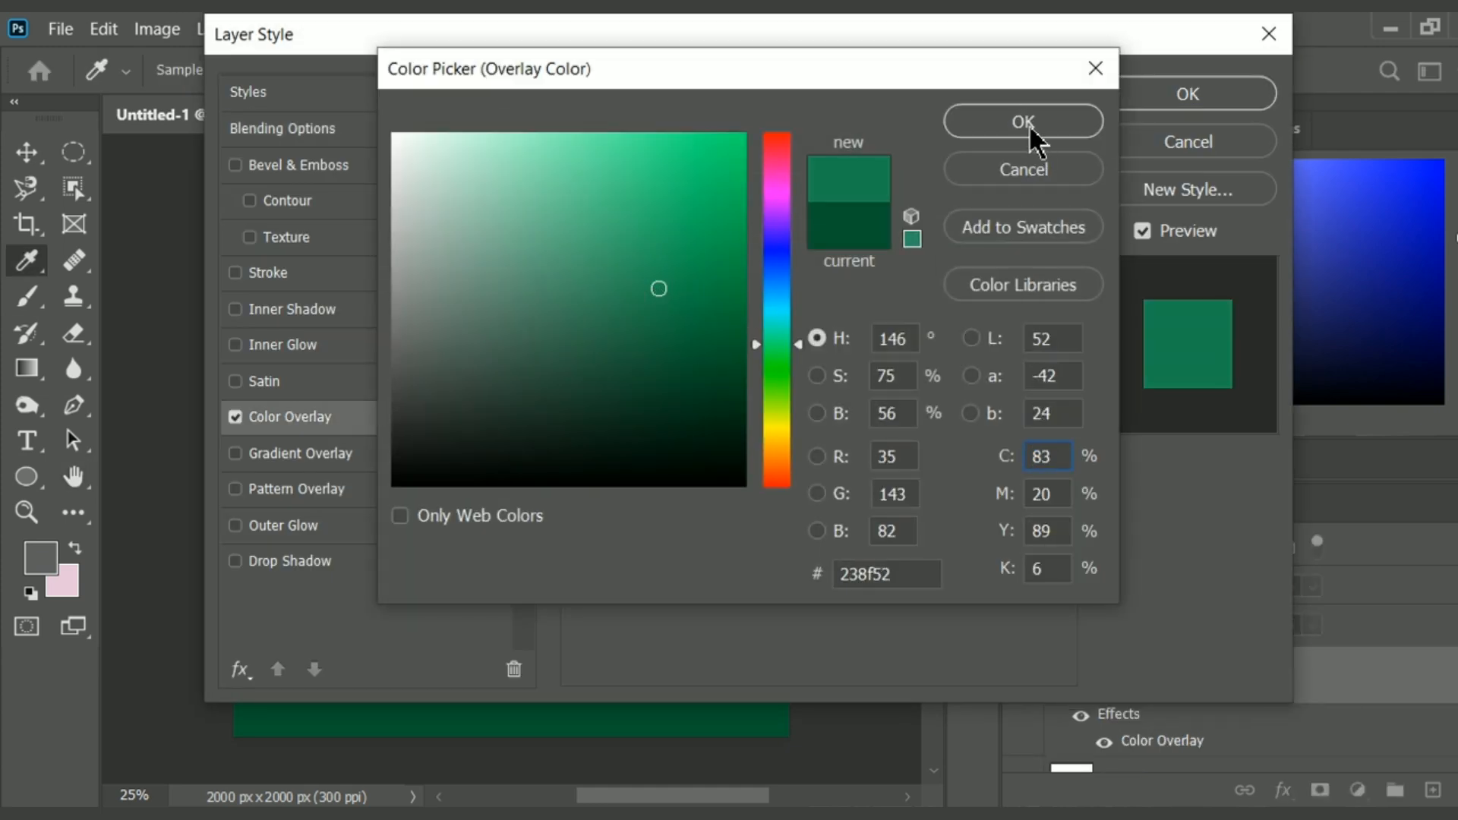
left_click(1030, 129)
left_click(1147, 103)
Paint broad soft strokes over the canvas's upper-left corner on Layer 1 with a 600 px brush.
mouse_move(264, 236)
left_mouse_down()
mouse_move(306, 171)
mouse_move(171, 367)
left_mouse_up()
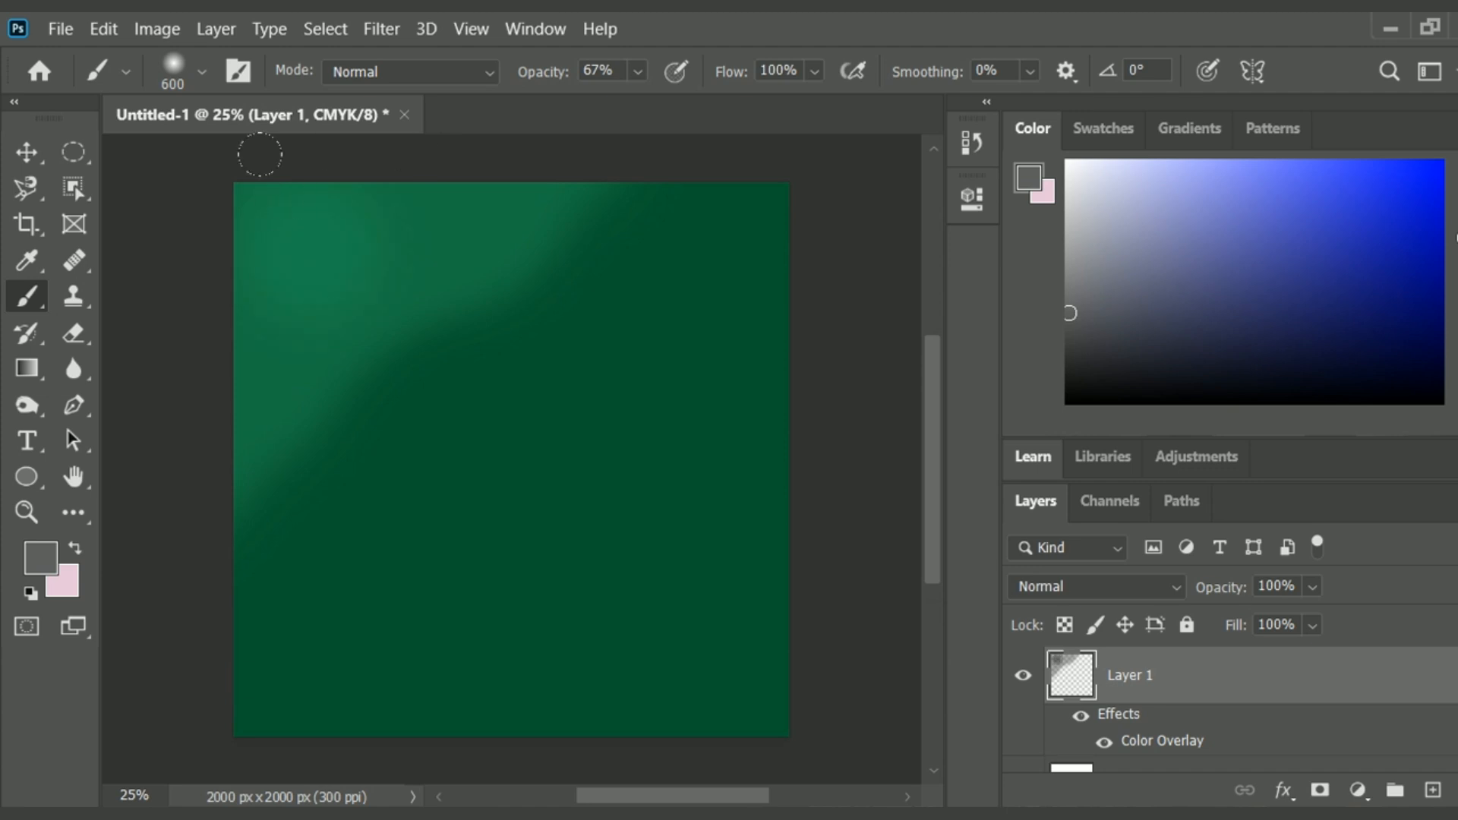
left_click_drag(421, 105, 290, 244)
left_click(60, 28)
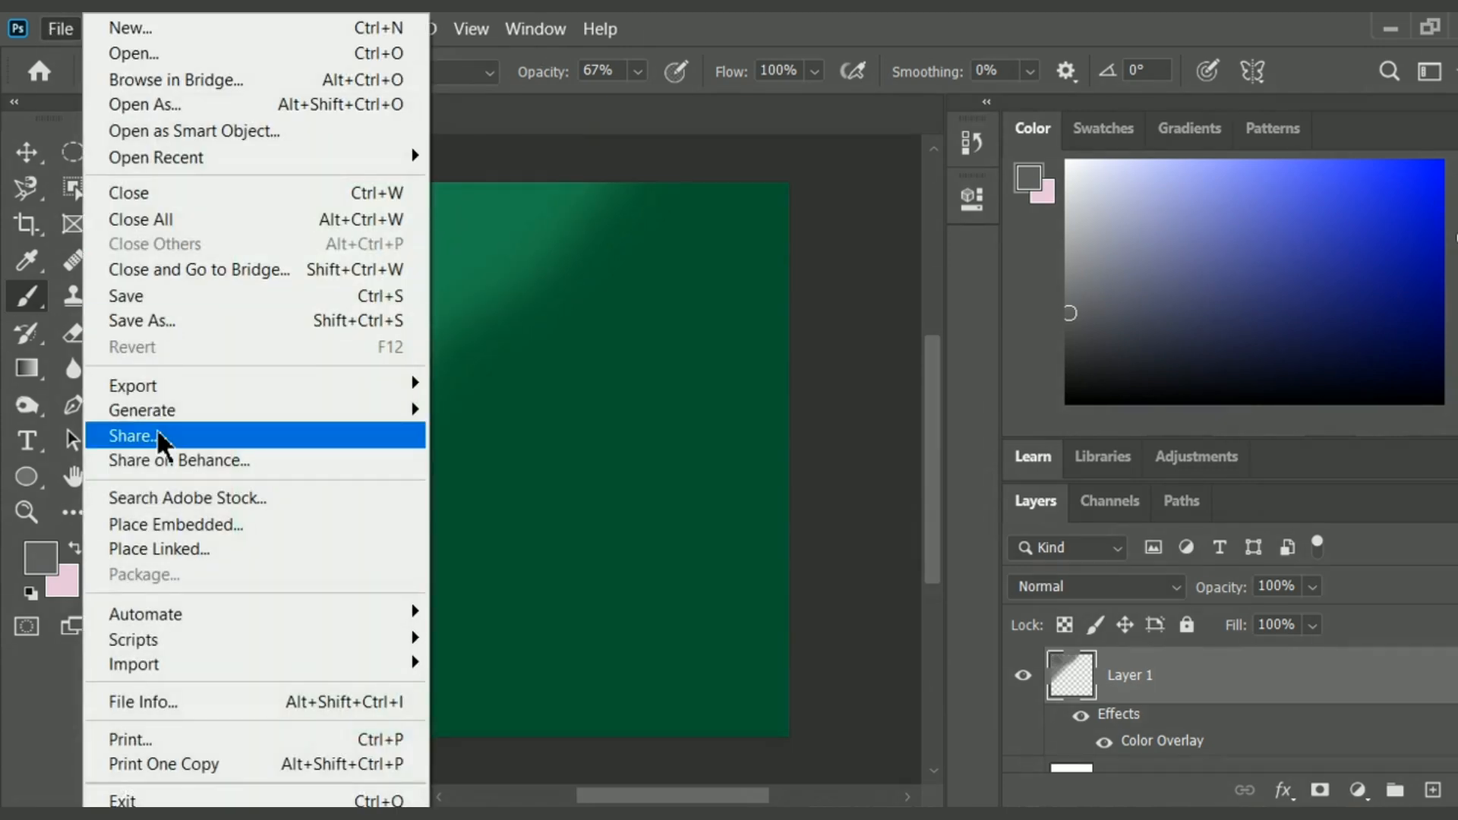
Draw a thin horizontal rectangle about 1069 by 141 px from mid-canvas to the canvas's right edge.
left_click(26, 476)
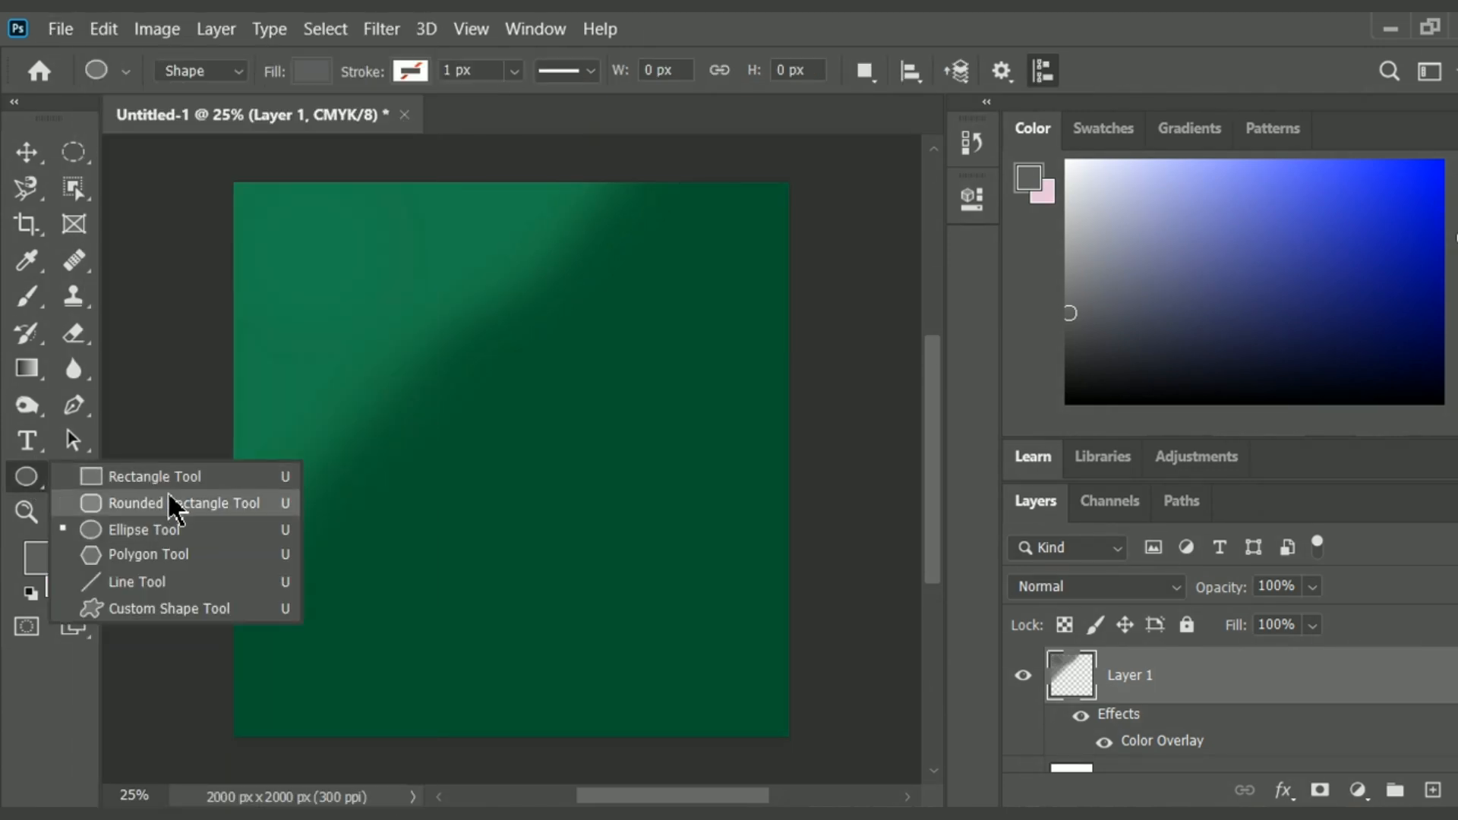
left_click(155, 477)
left_click_drag(489, 422, 795, 461)
left_click_drag(796, 461, 791, 462)
Apply a muted dark green color overlay, #25563b, to the Rectangle 1 layer.
right_click(1175, 676)
left_click(854, 55)
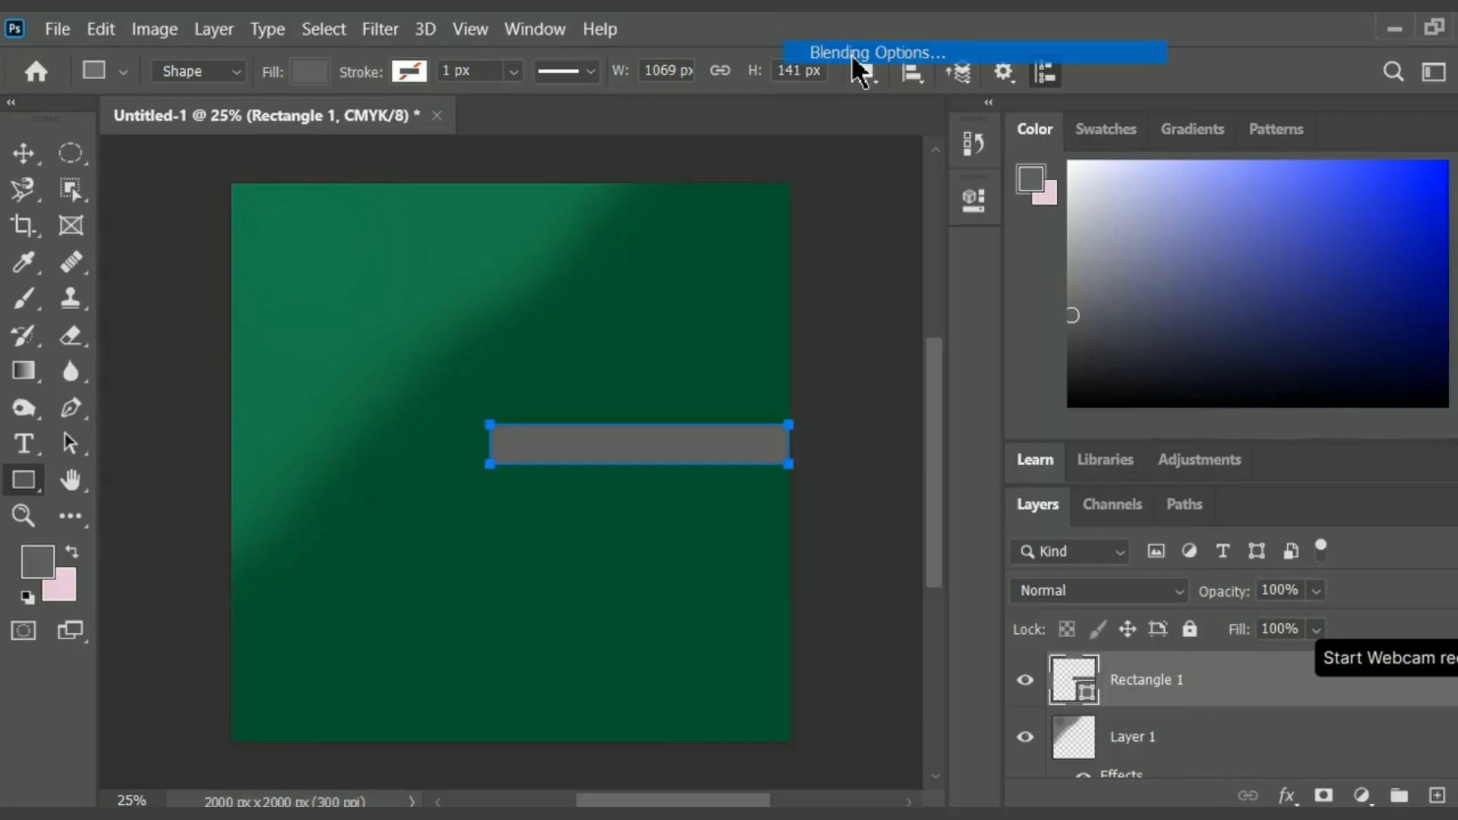
left_click(304, 420)
left_click(898, 144)
left_click(593, 368)
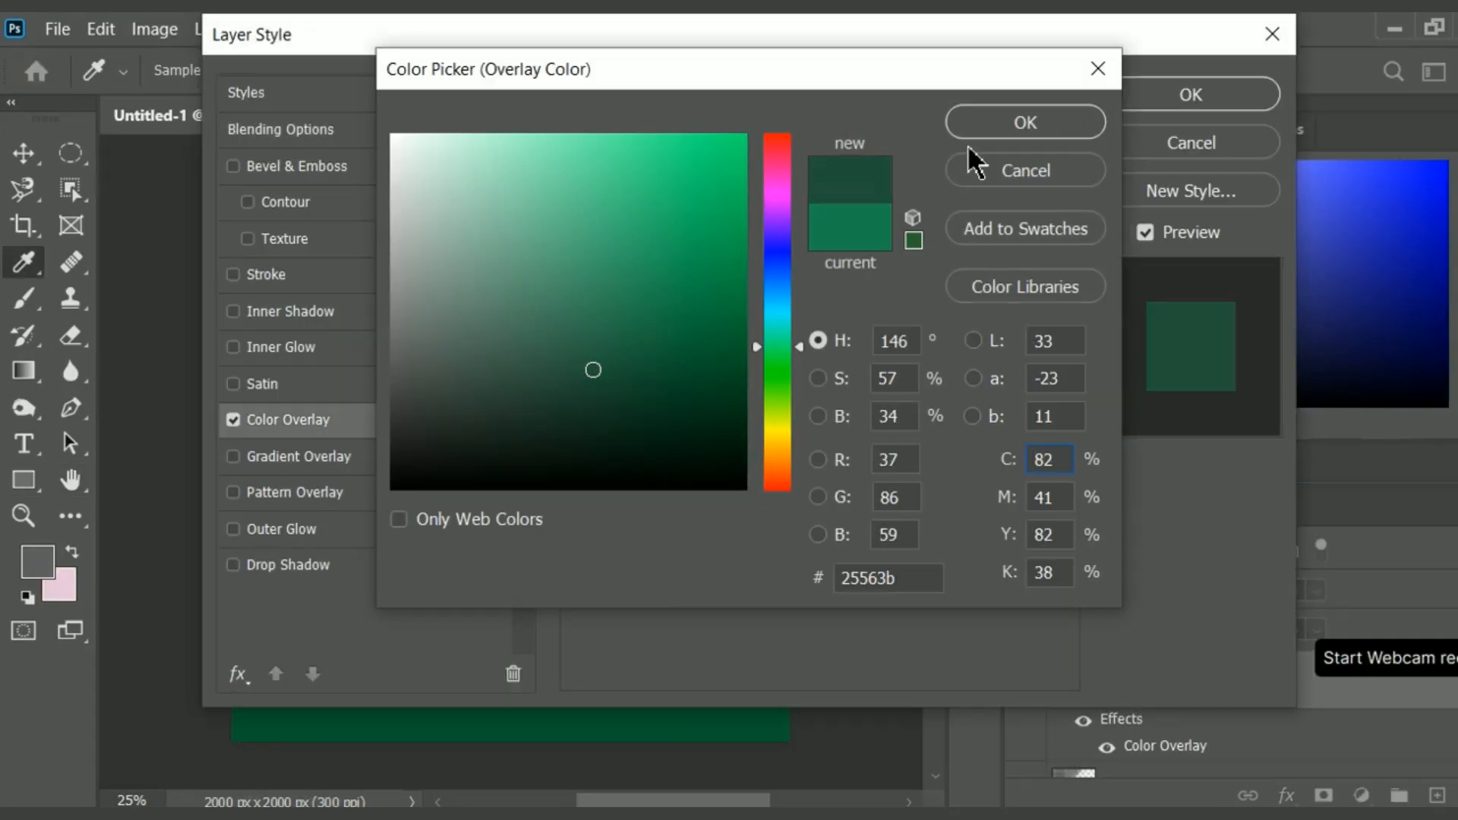
left_click(993, 130)
key("Return")
Move the rectangle lower along the canvas's right edge and widen it toward the left.
left_click(20, 157)
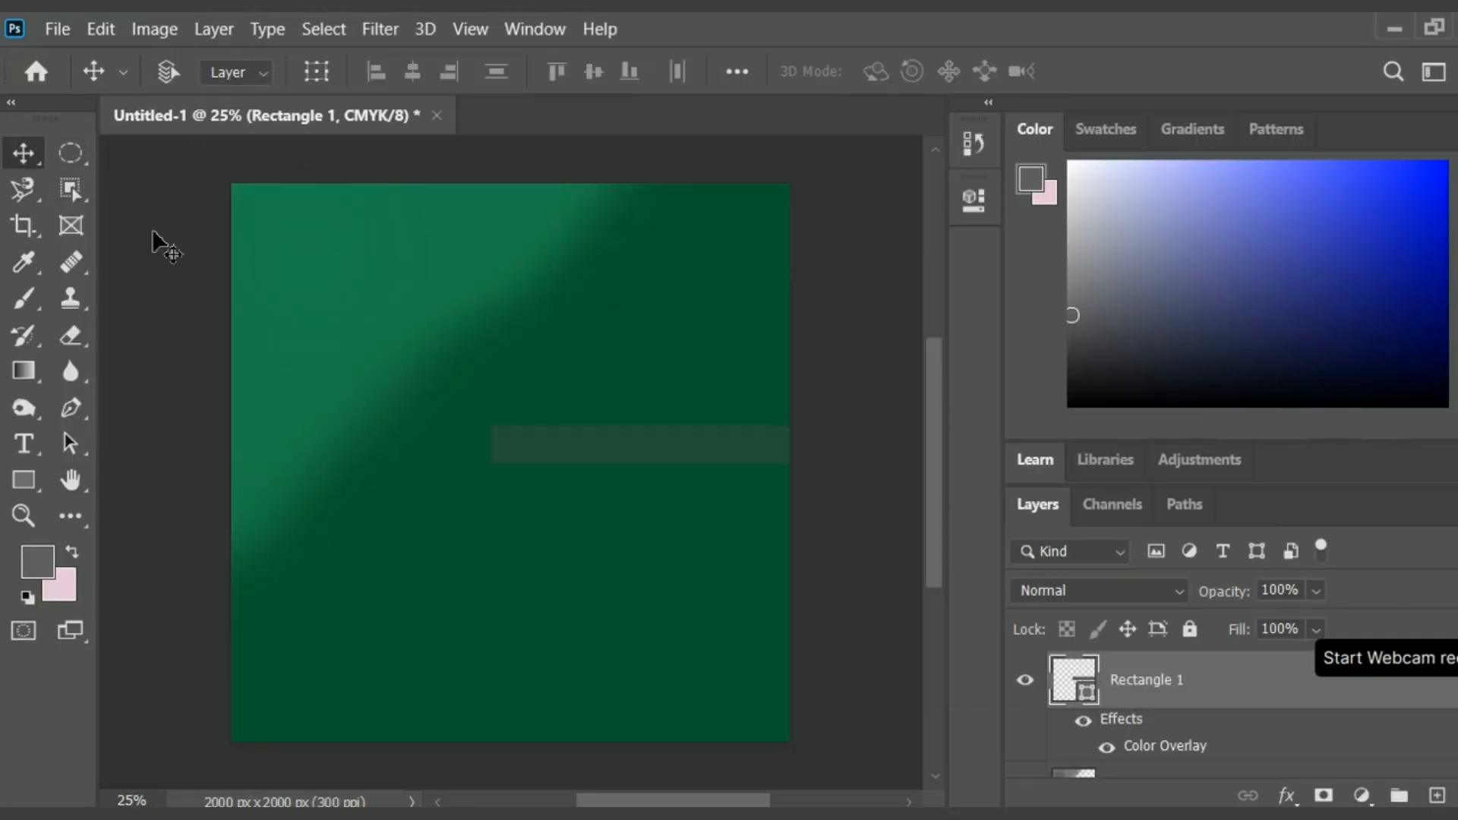
left_click_drag(619, 438, 600, 522)
left_click_drag(489, 510, 439, 501)
left_click_drag(553, 536, 552, 562)
key("Return")
Change Rectangle 1's color overlay to a much darker green.
right_click(1213, 667)
left_click(931, 50)
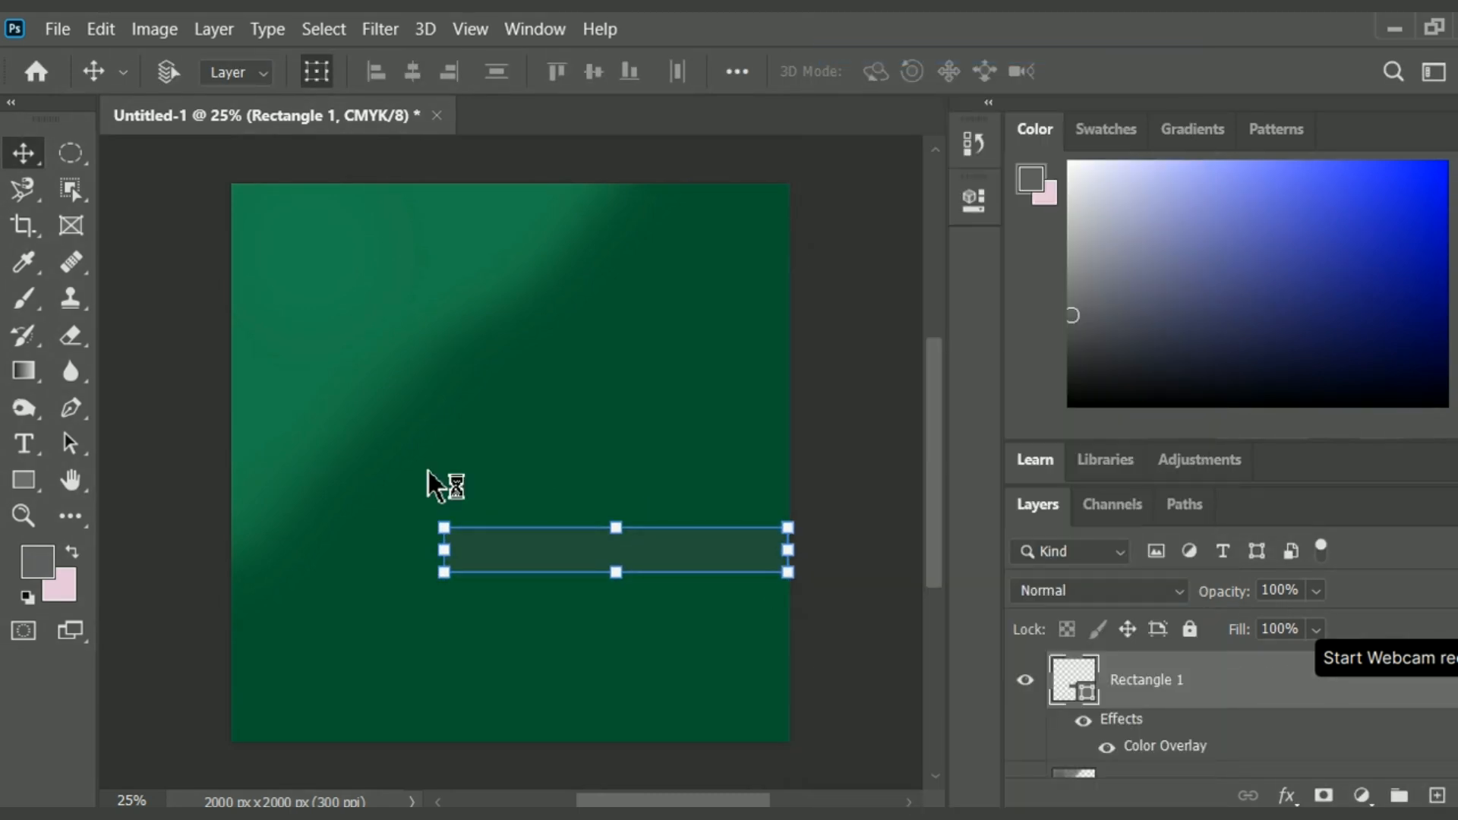
left_click(355, 429)
left_click(899, 141)
left_click_drag(593, 405, 605, 390)
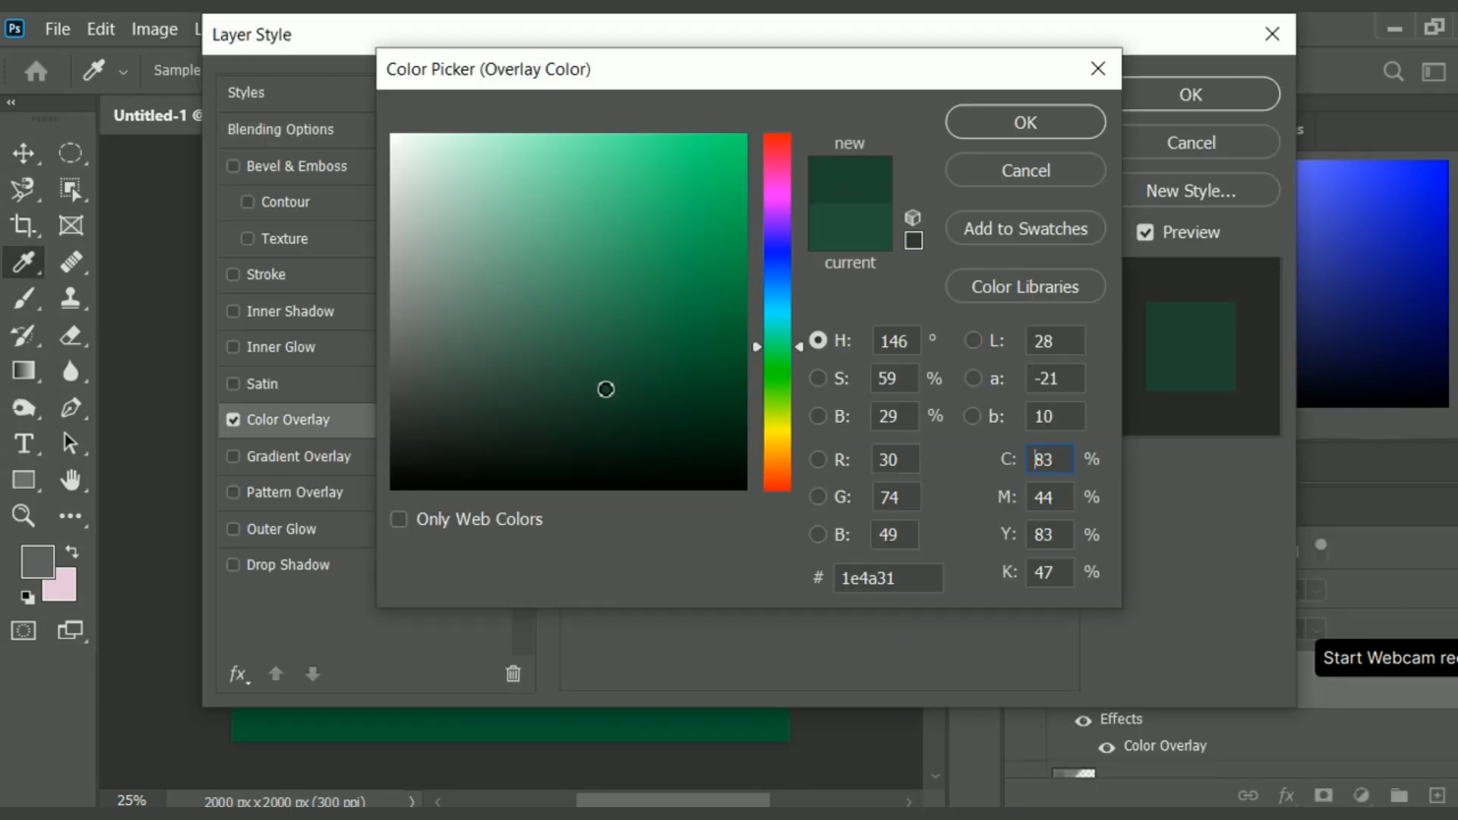
left_click(1026, 123)
left_click(1181, 94)
Draw a second horizontal rectangle about 1325 by 205 px just above the dark bar.
right_click(26, 480)
left_click(157, 482)
left_click_drag(420, 457, 794, 514)
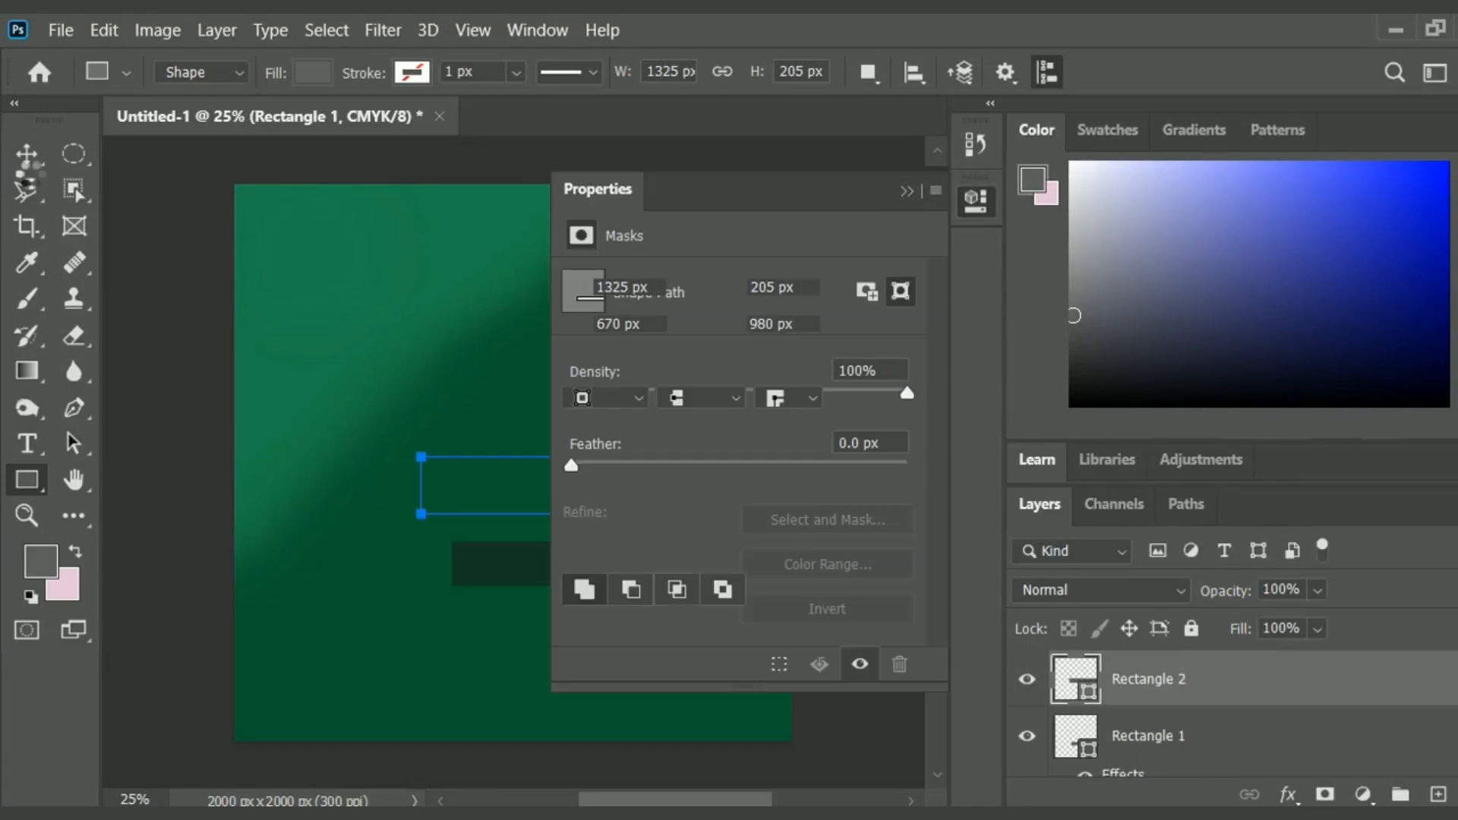
Move the second rectangle directly onto the dark bar's top edge, aligning their left ends.
left_click(27, 155)
left_click(907, 191)
left_click_drag(682, 488, 714, 517)
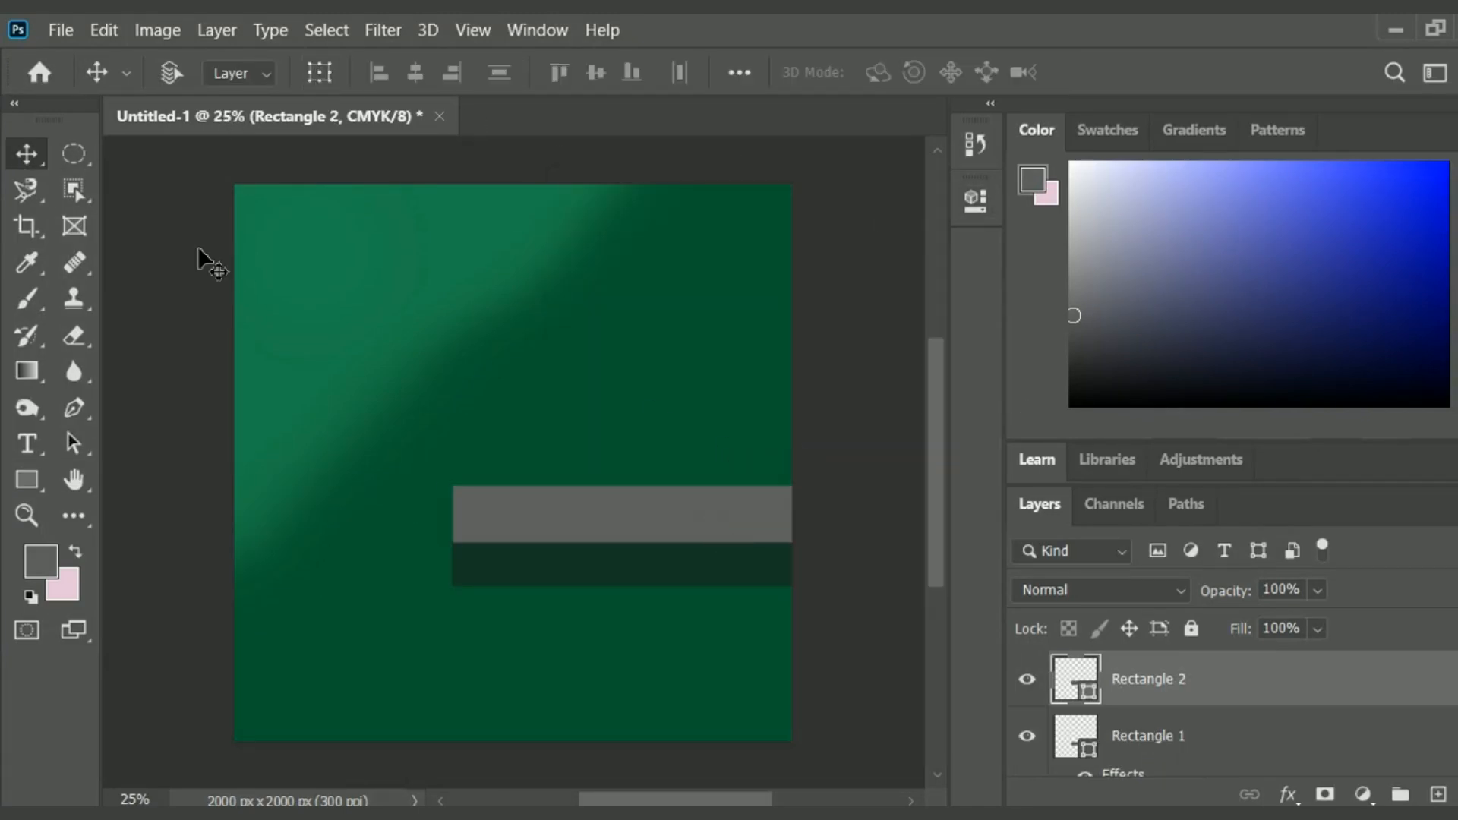
left_click(453, 514)
key("Return")
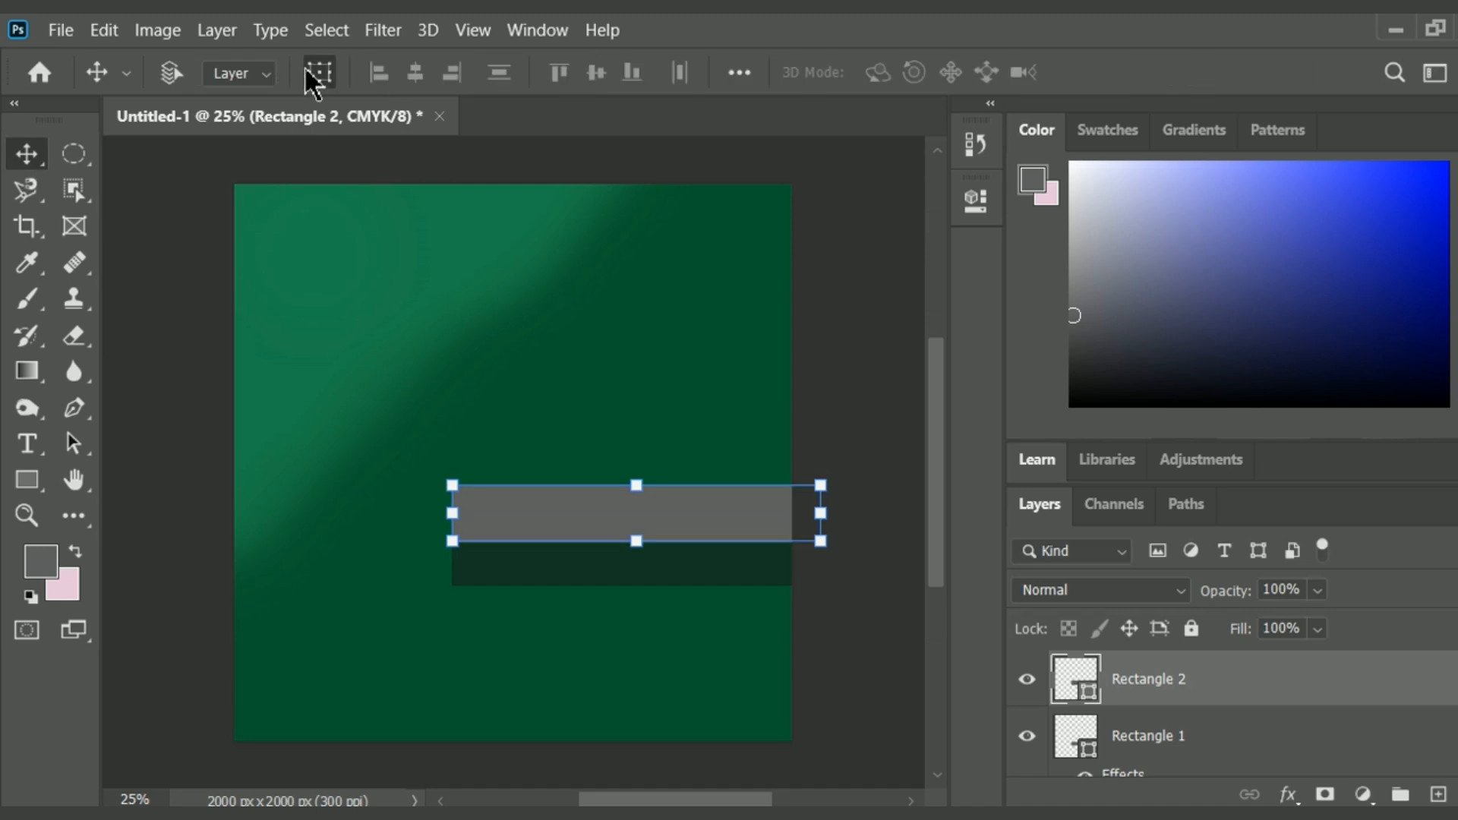
Lower the top edge of Rectangle 2 to reduce its height to 57.09%.
key("ctrl+t")
right_click(655, 505)
left_click(723, 454)
mouse_move(637, 484)
left_mouse_down()
mouse_move(642, 526)
mouse_move(638, 511)
left_mouse_up()
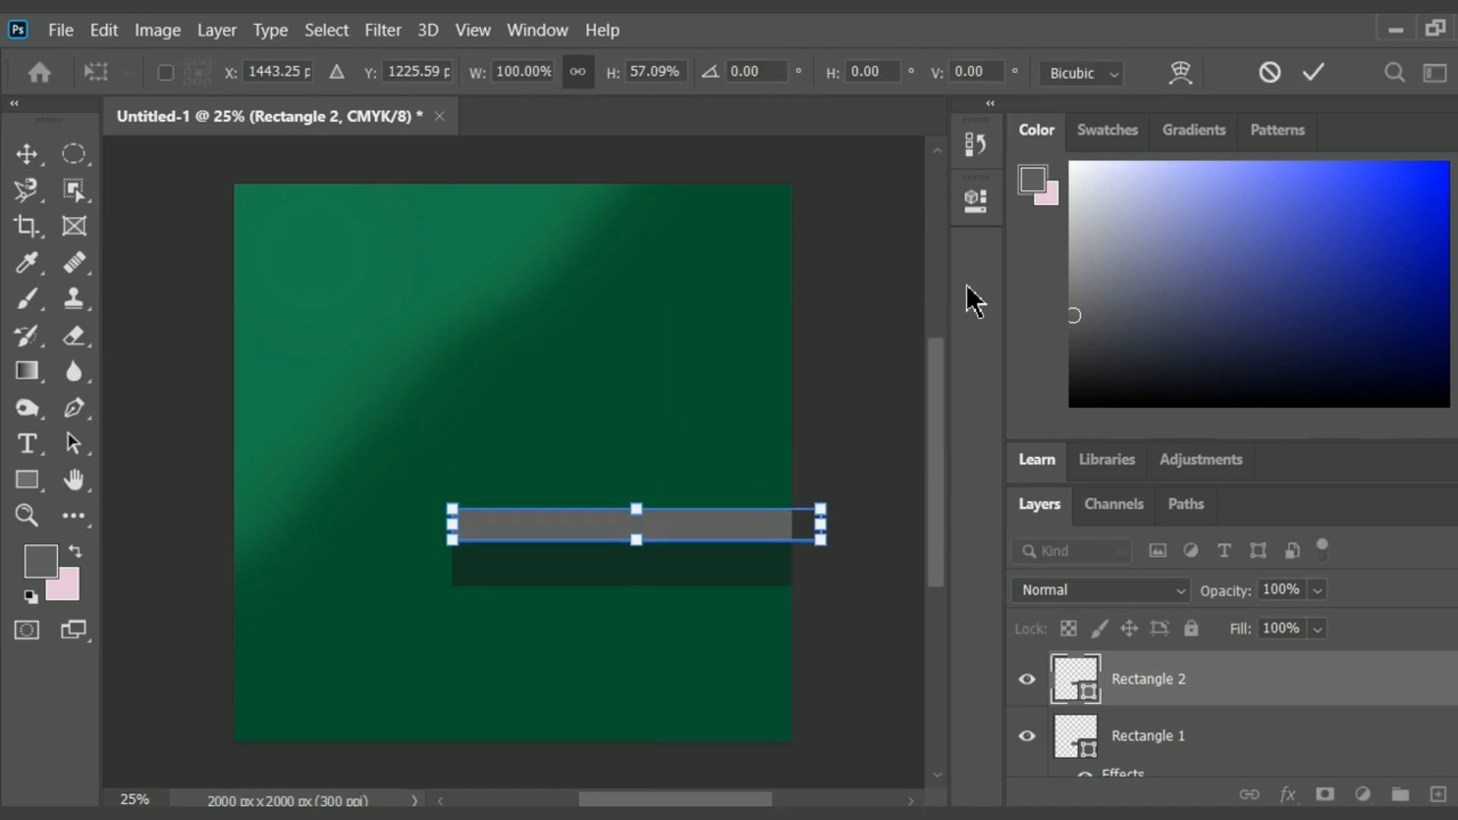
key("Return")
Add a bright green color overlay to the Rectangle 2 layer.
right_click(1237, 682)
left_click(912, 49)
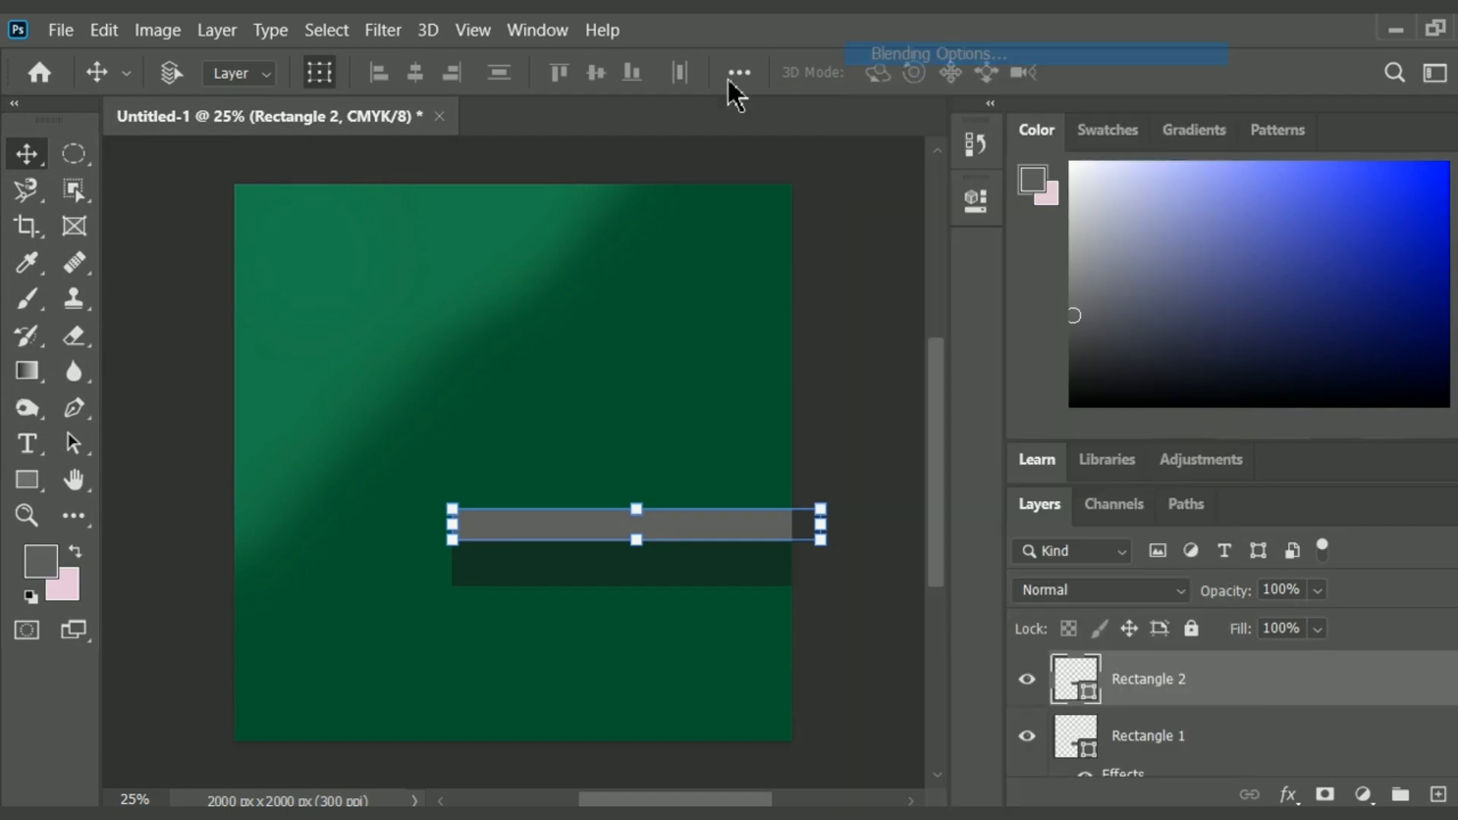
left_click(290, 419)
left_click(879, 145)
left_click(687, 267)
left_click(654, 306)
left_click(729, 253)
left_click(993, 121)
left_click(1176, 111)
Darken the green of Rectangle 2's color overlay.
right_click(1153, 682)
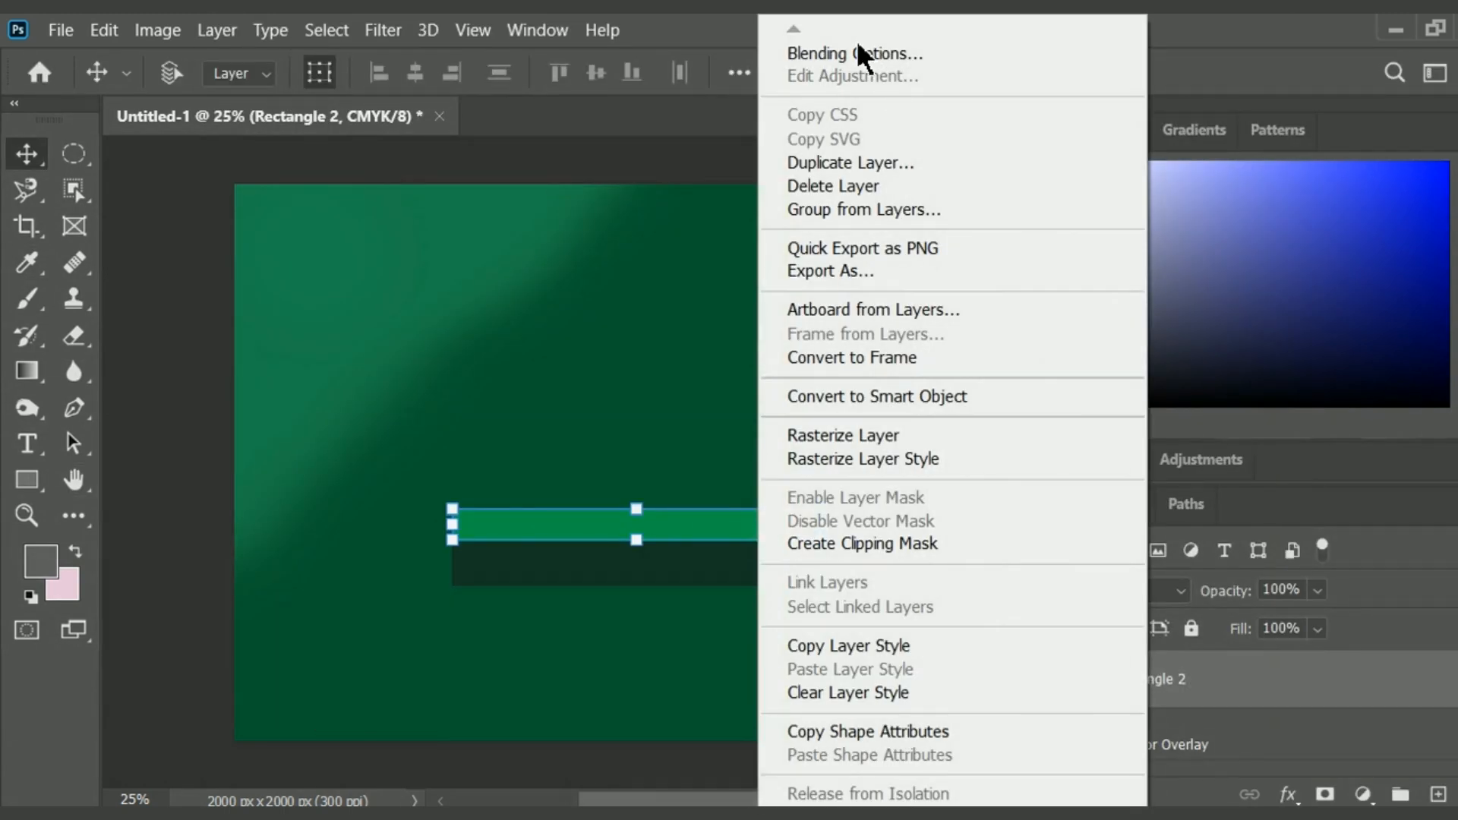
left_click(857, 39)
left_click(350, 423)
left_click(879, 145)
left_click(717, 320)
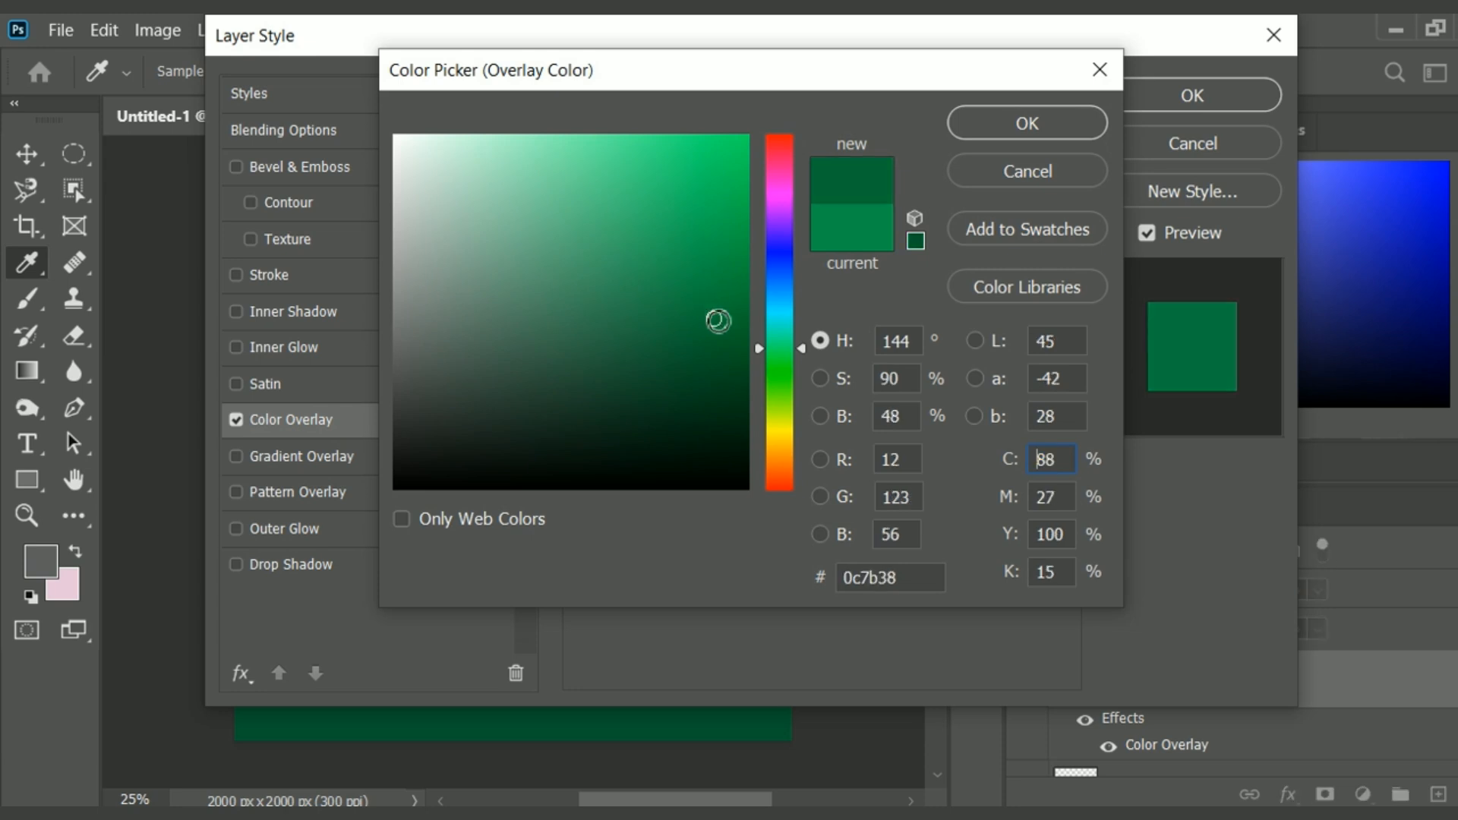
left_click(1071, 122)
left_click(1180, 96)
Reduce the opacity of Rectangle 2's color overlay.
right_click(1136, 680)
left_click(900, 188)
left_click(300, 420)
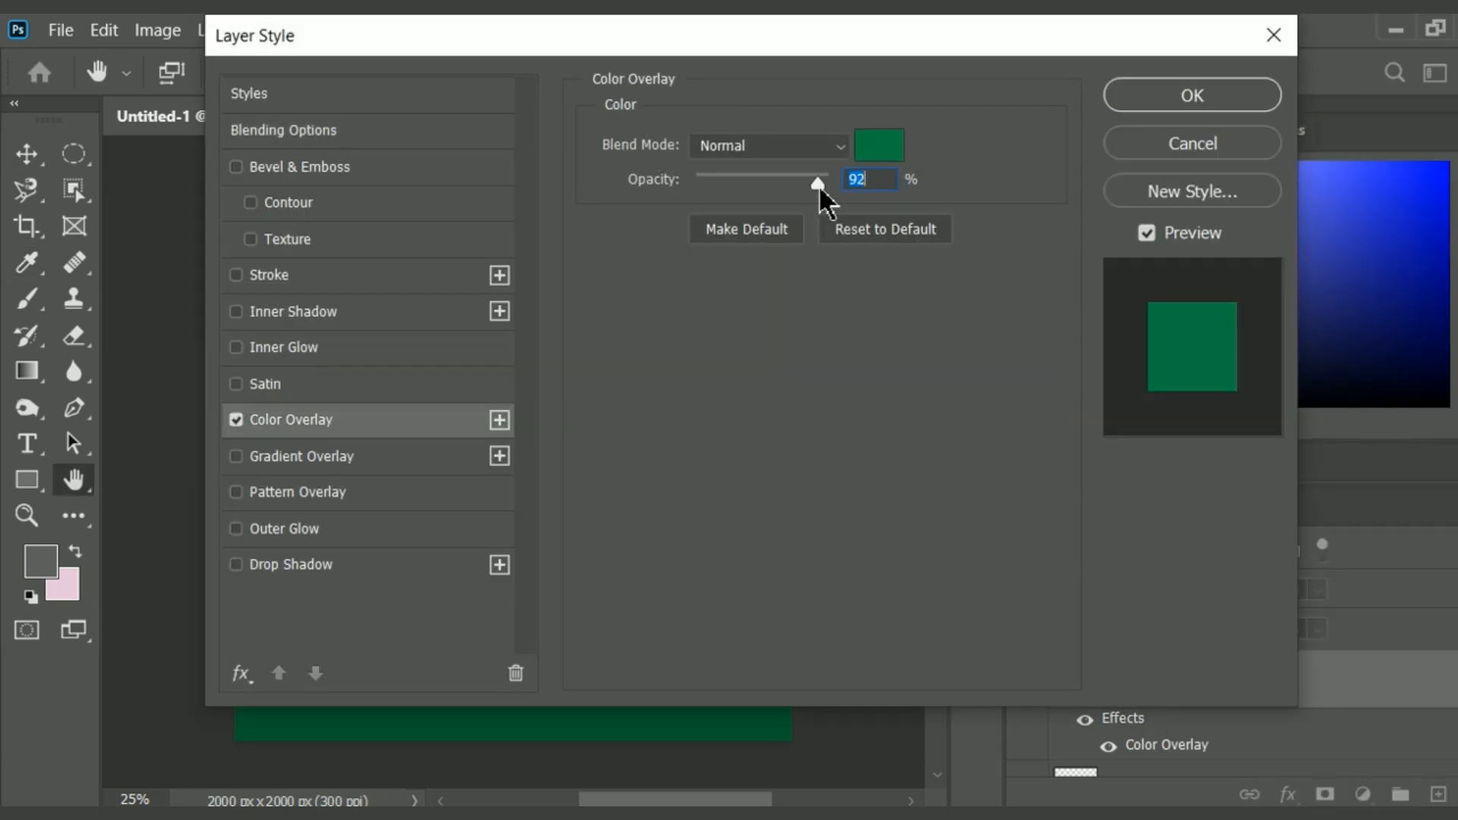
left_click(1191, 100)
mouse_move(1320, 605)
left_mouse_down()
mouse_move(1310, 619)
mouse_move(1325, 620)
left_mouse_up()
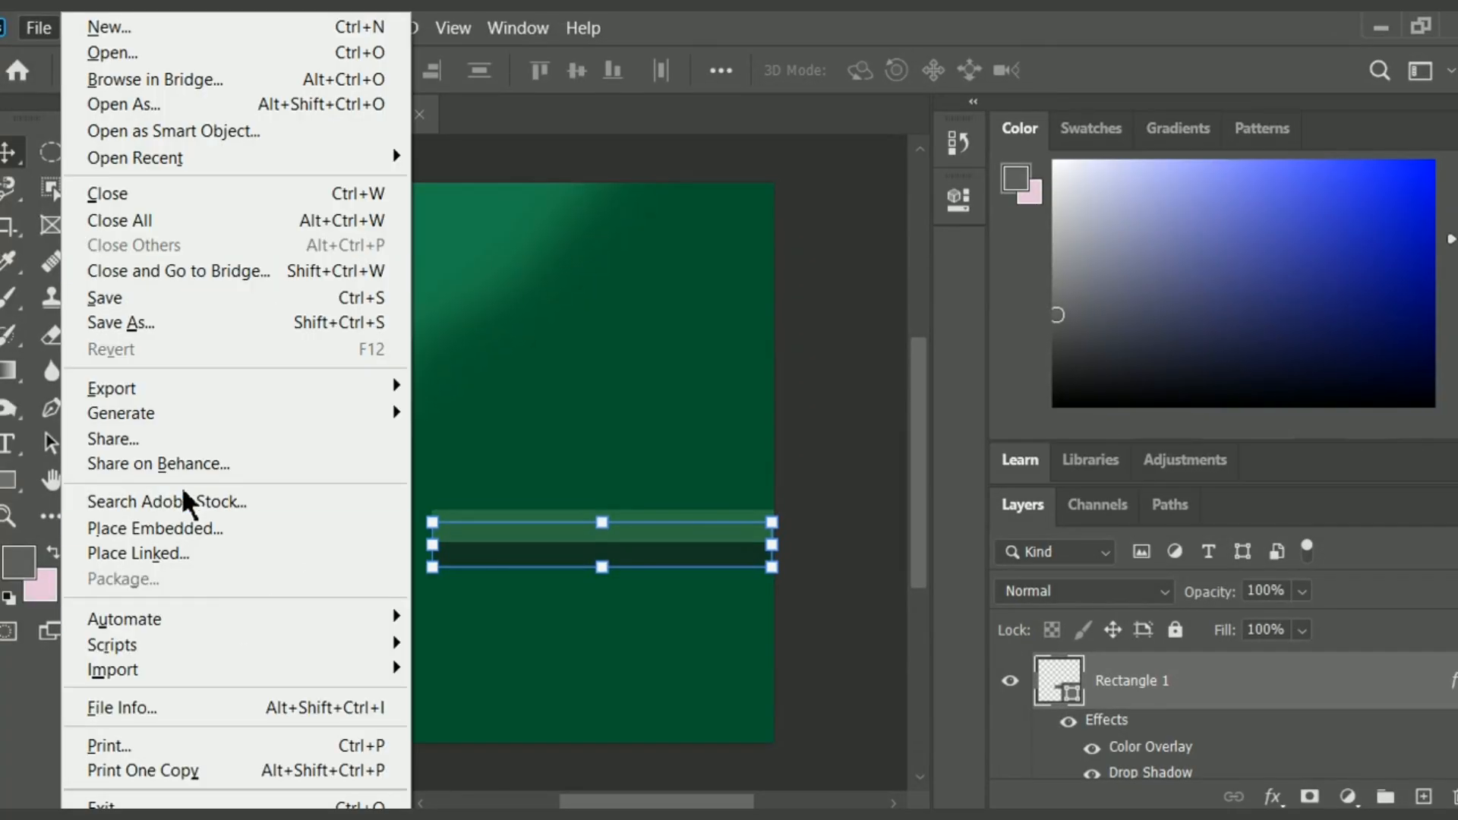
Place the image download-removebg-preview (5) from the Downloads folder as an embedded object.
left_click(186, 528)
left_click(564, 271)
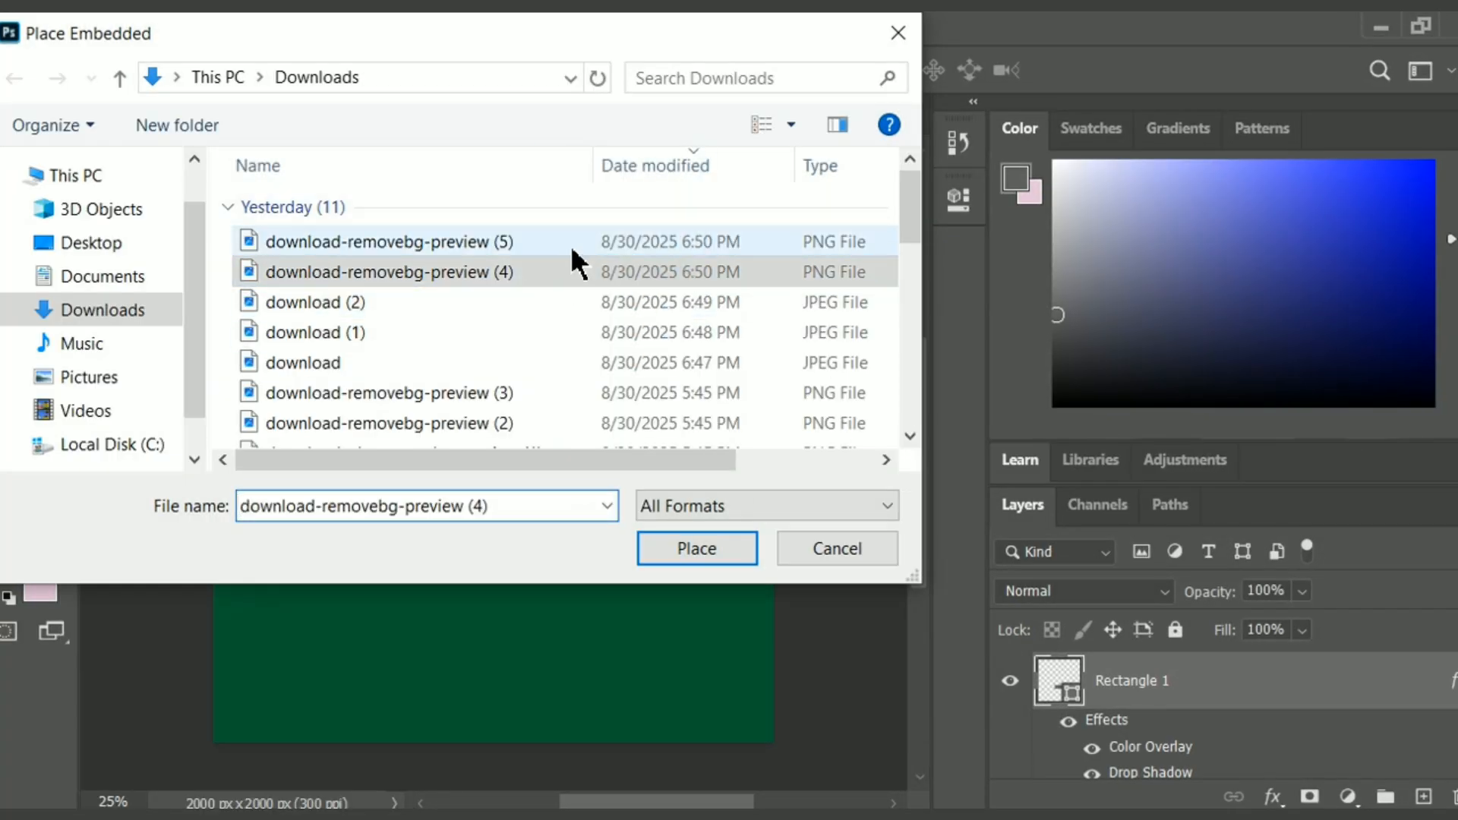
left_click(572, 245)
left_click(695, 552)
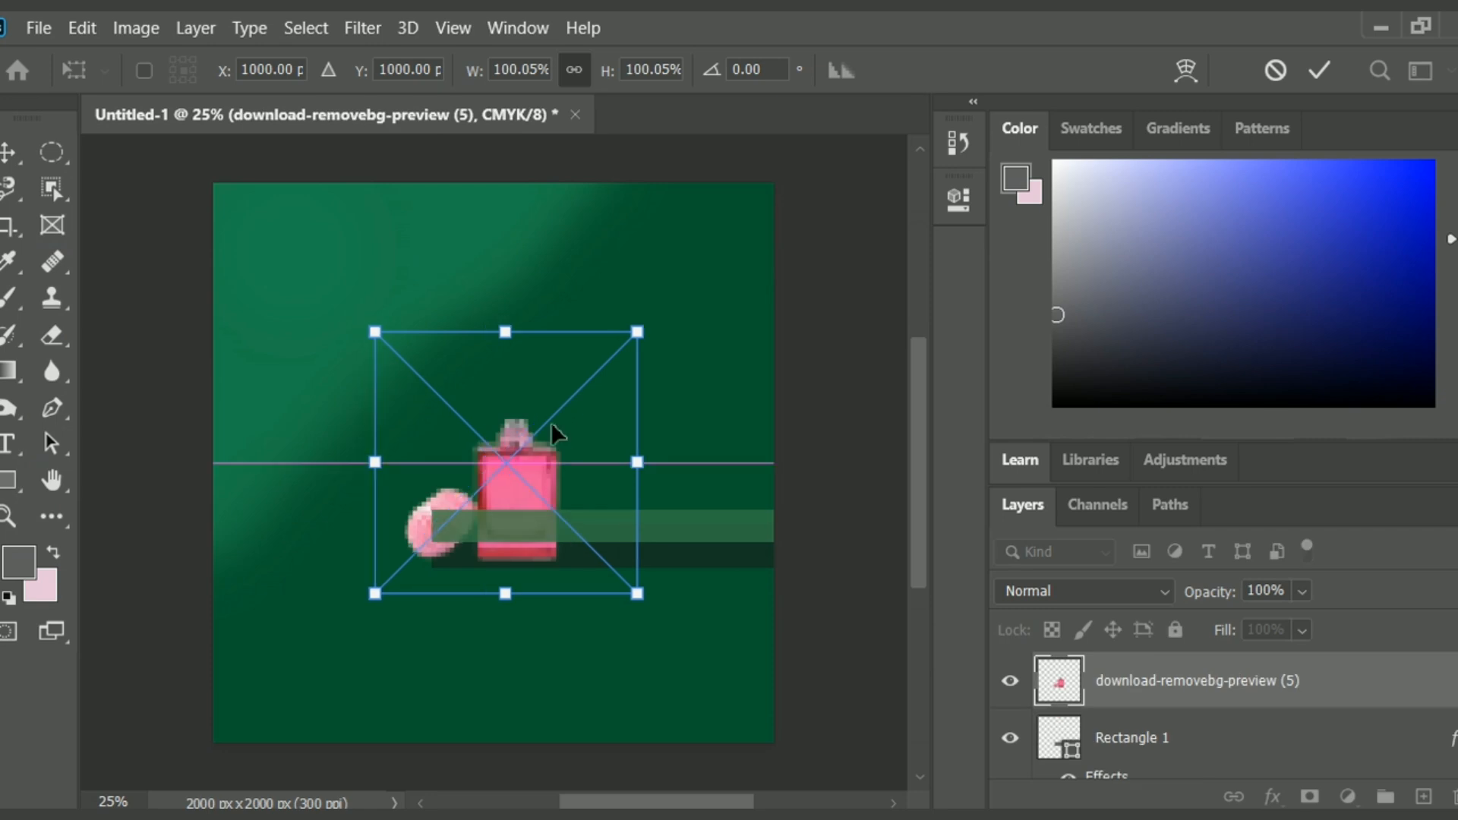
Scale the placed perfume image to about 128% and position it standing on the green shelf.
left_click_drag(552, 426, 602, 403)
left_click_drag(479, 278, 404, 206)
left_click_drag(579, 427, 592, 449)
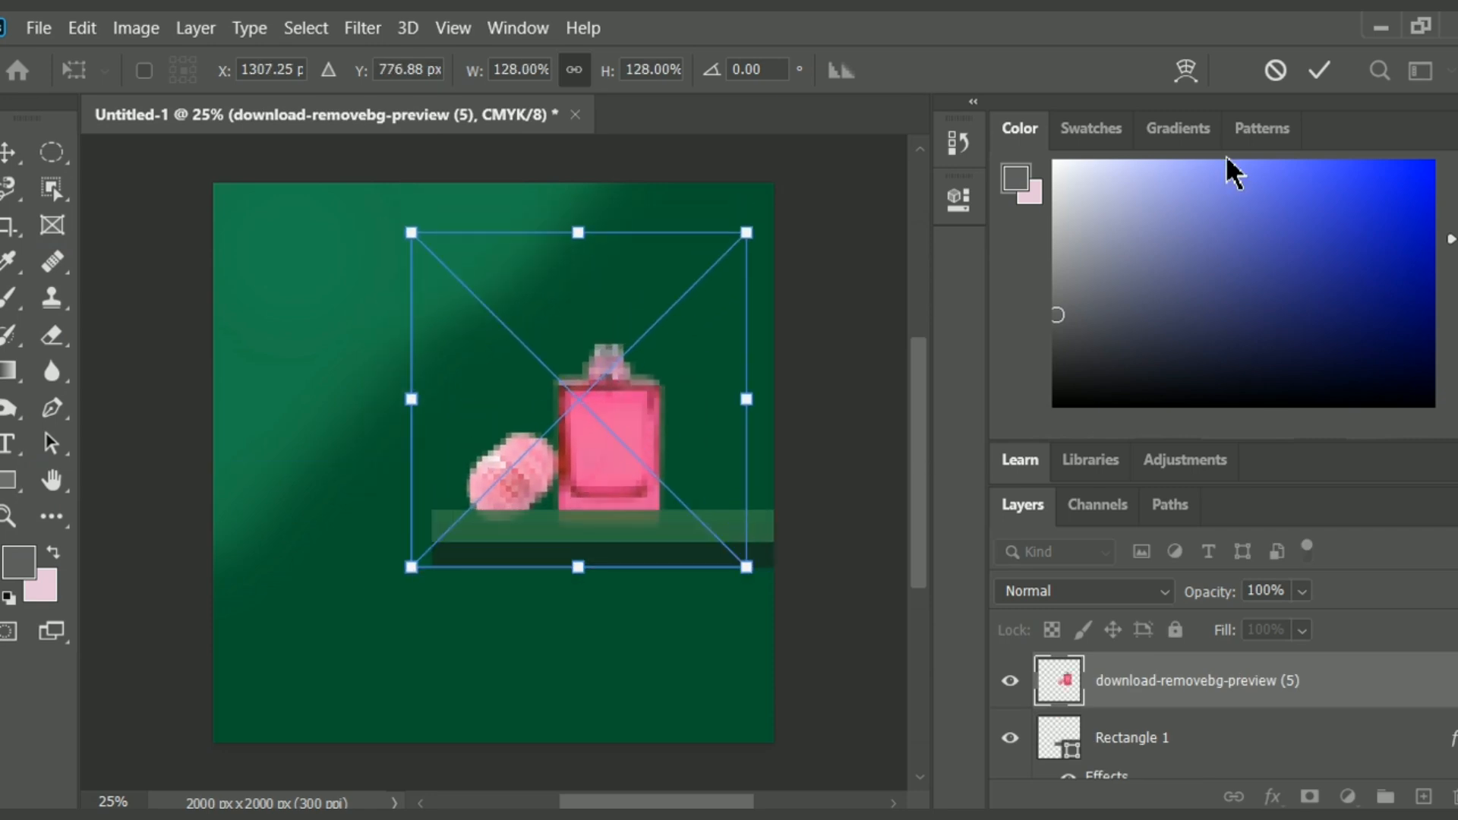
left_click(1313, 76)
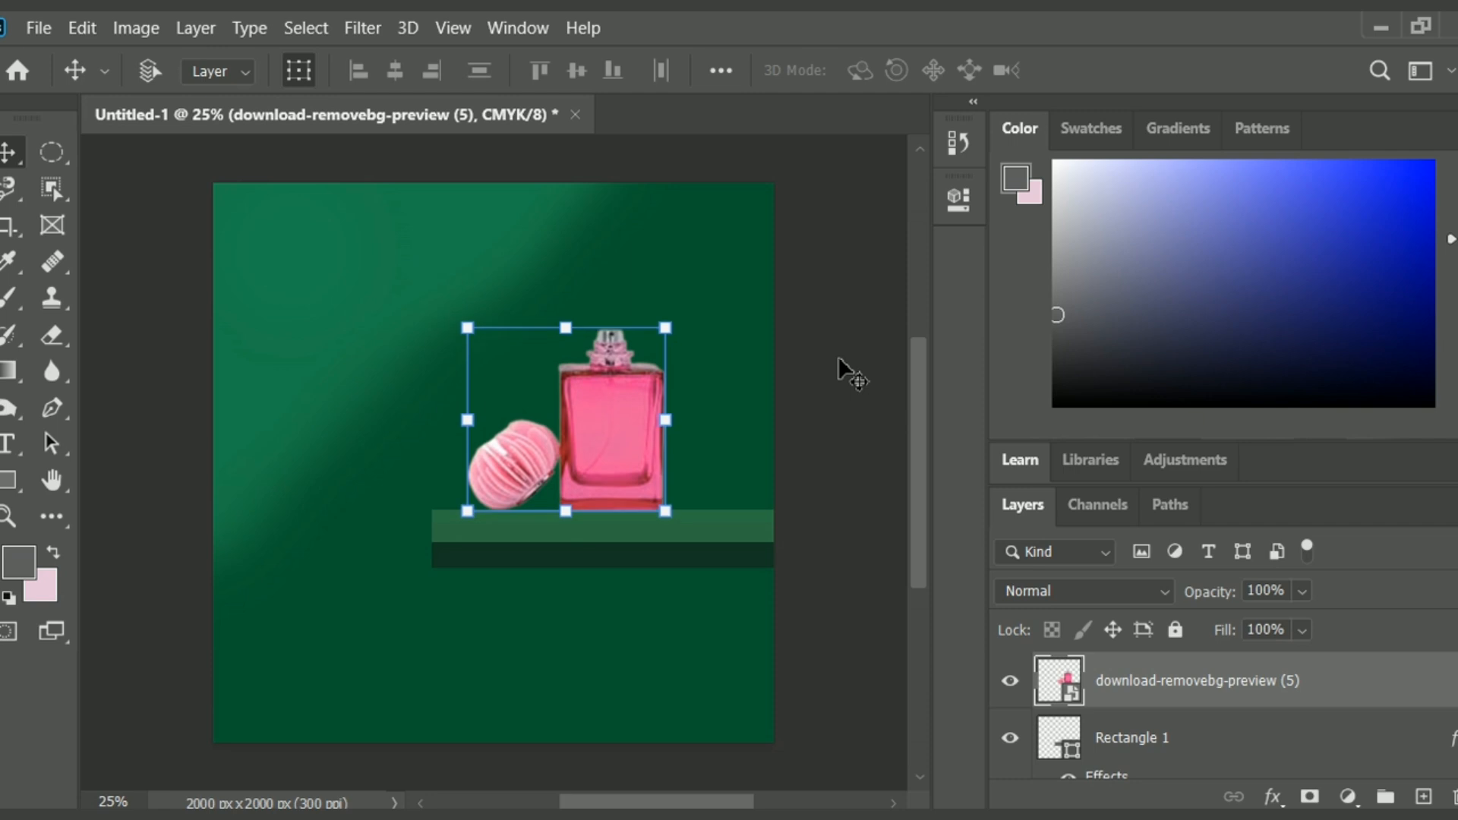
Enlarge the perfume bottle image slightly more and adjust its position so it rests on the shelf.
left_click_drag(455, 310, 440, 300)
left_click_drag(625, 469, 636, 476)
left_click(1319, 73)
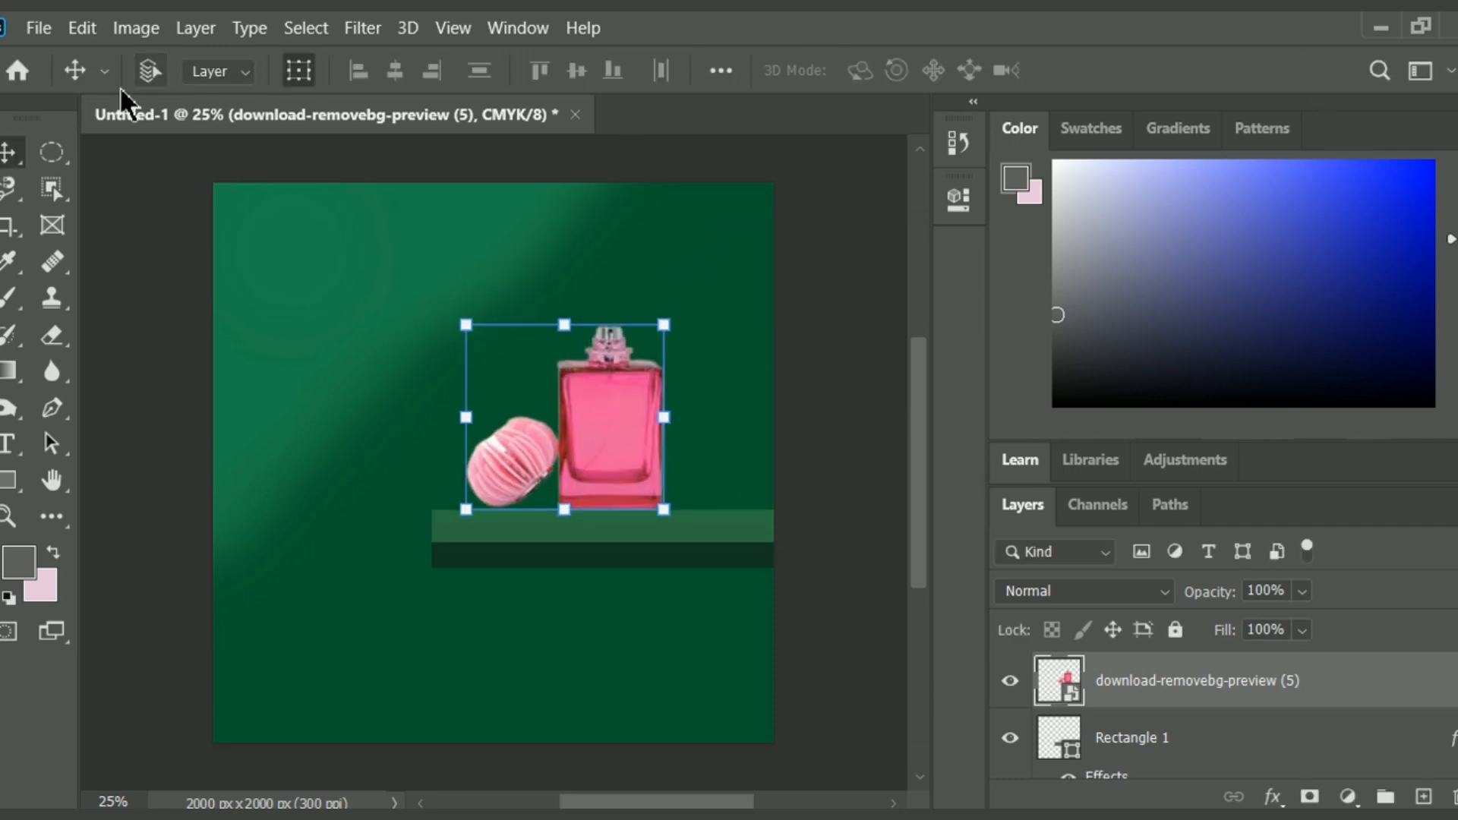
left_click_drag(665, 327, 699, 307)
left_click_drag(434, 513, 406, 534)
left_click(1312, 72)
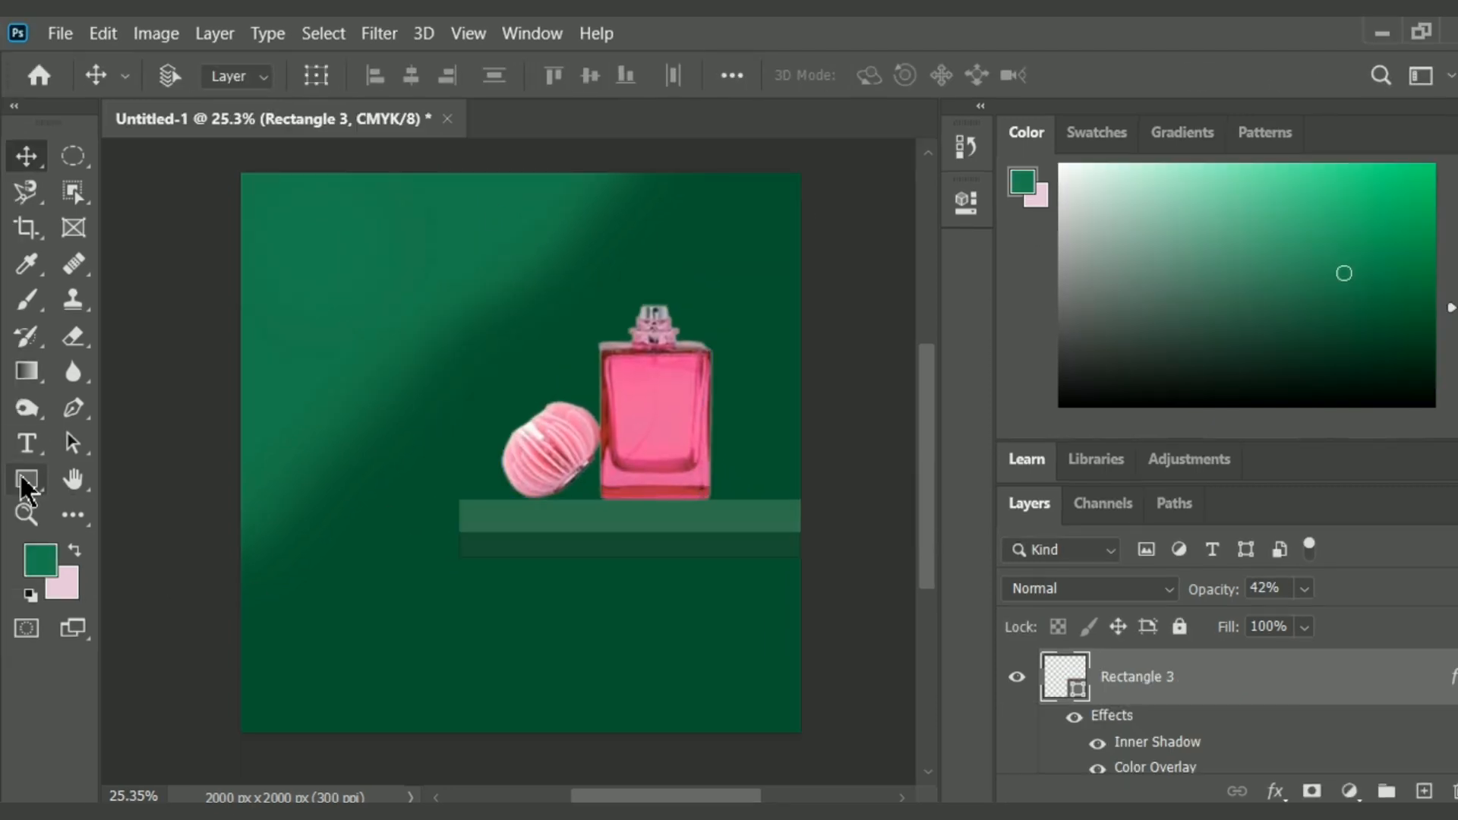
Draw a rectangle about 987 by 694 px across the canvas's lower left part.
left_click(9, 479)
left_click_drag(287, 452, 585, 647)
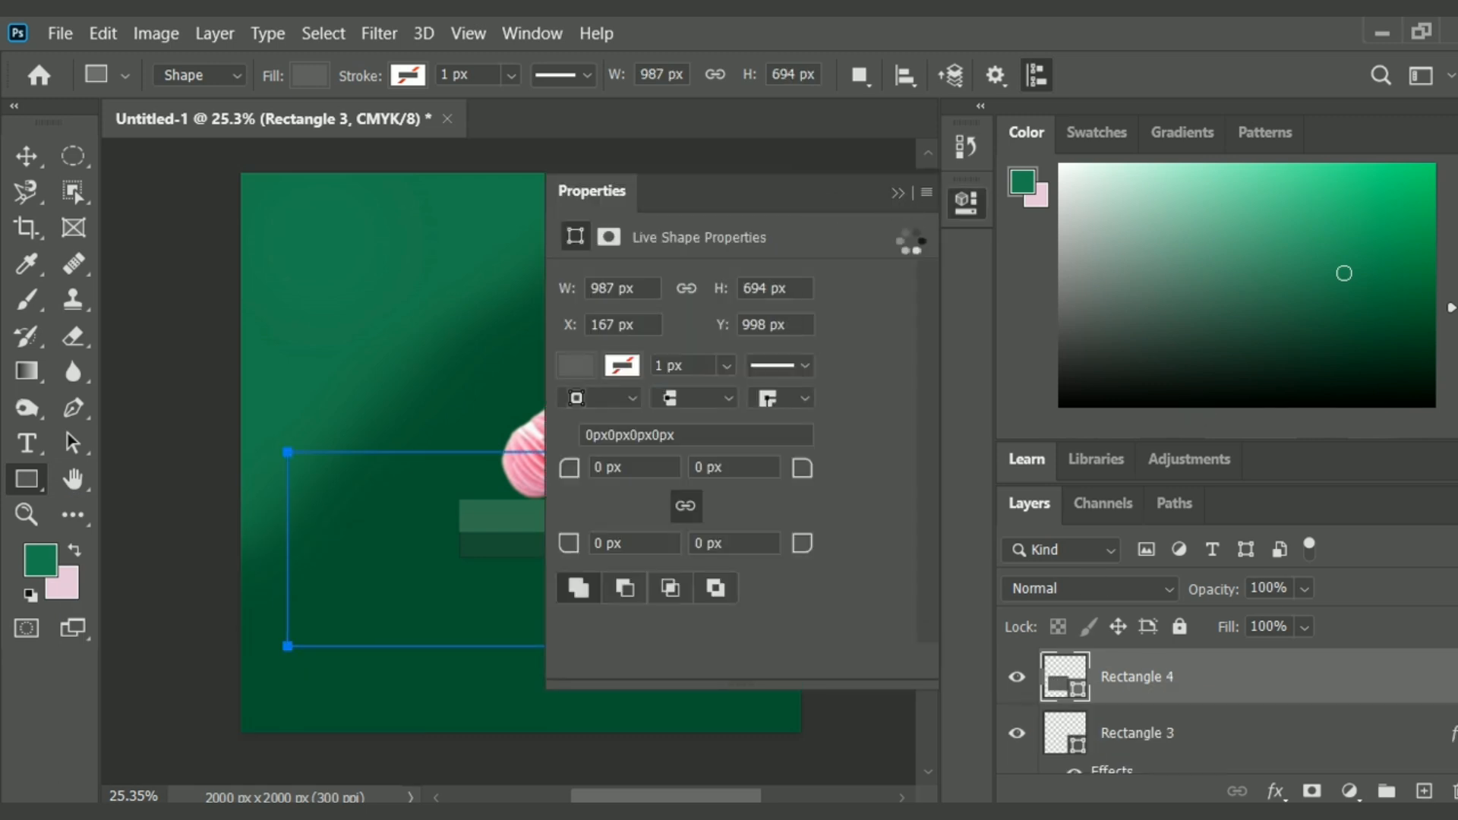
left_click(898, 193)
Move the new rectangle beneath the shelf and widen it to the left to match the shelf's width.
left_click(26, 156)
left_click_drag(491, 544, 727, 665)
left_click_drag(521, 657, 478, 657)
Warp the rectangle beneath the shelf into a curved, slanting shadow shape that tapers toward the canvas's lower right corner.
right_click(573, 641)
left_click(585, 312)
left_click_drag(478, 768, 721, 784)
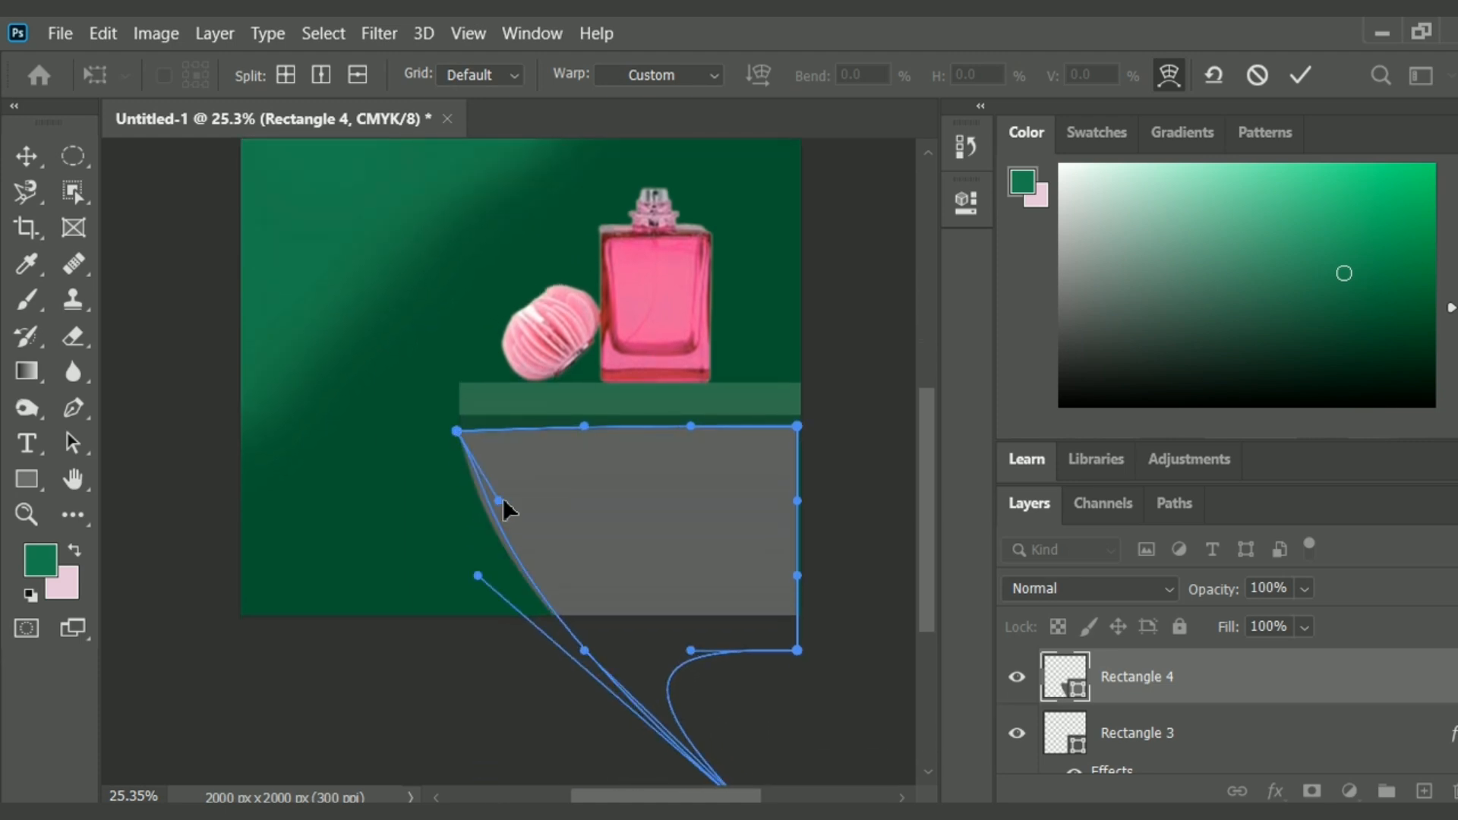
left_click_drag(761, 590, 920, 616)
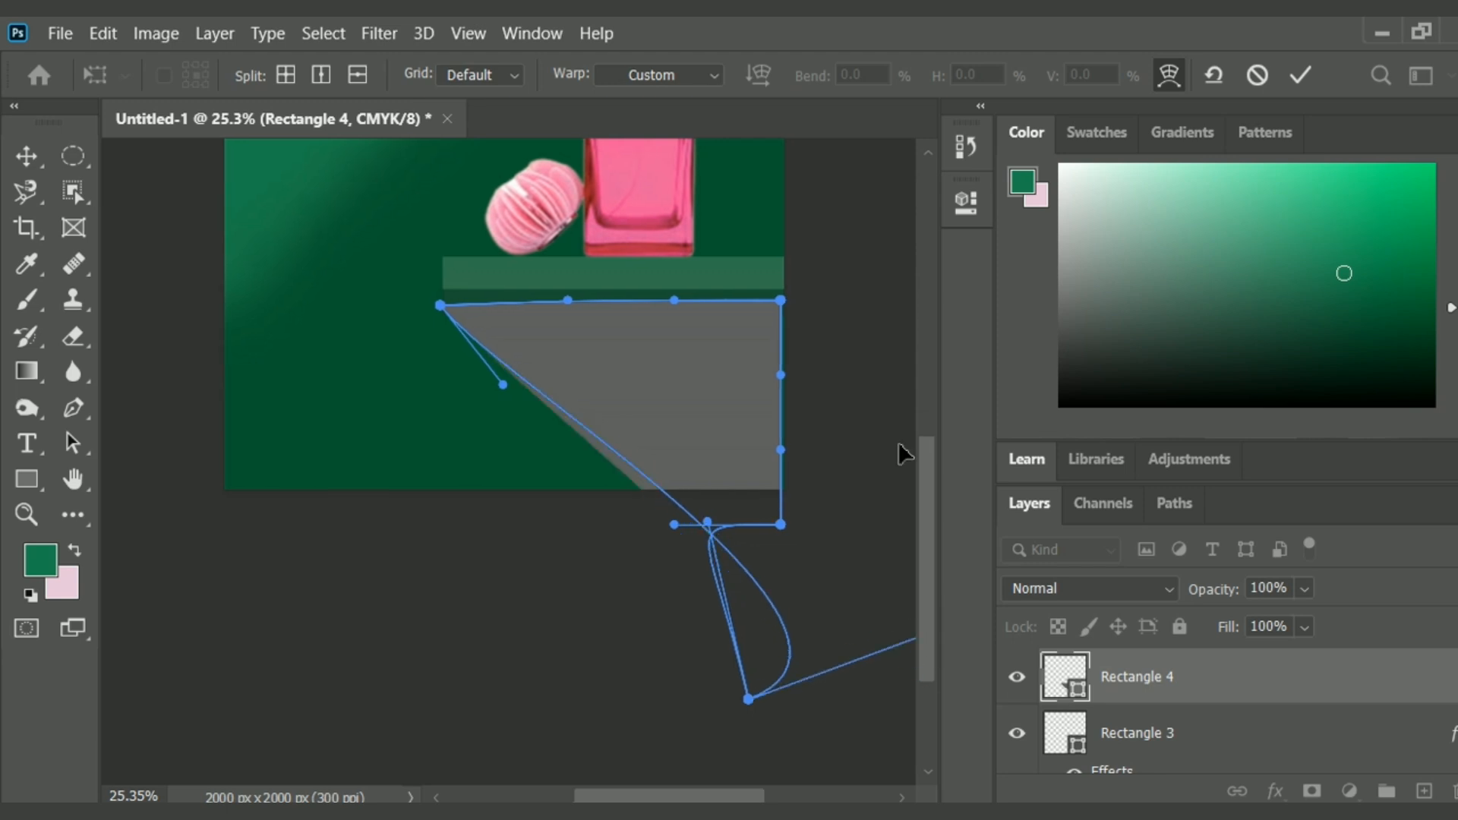
left_click_drag(898, 445, 893, 433)
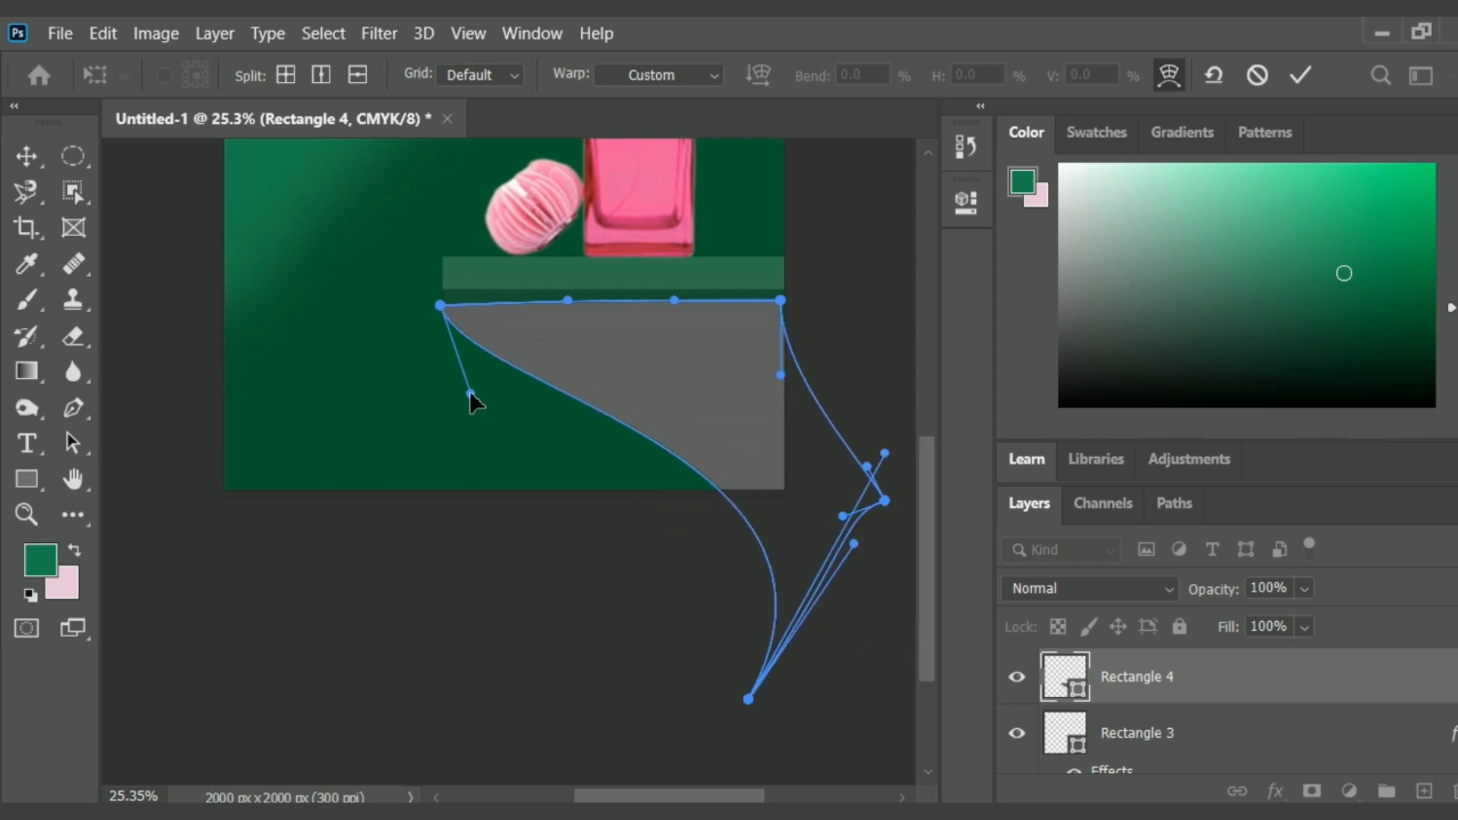
left_click_drag(443, 311, 438, 305)
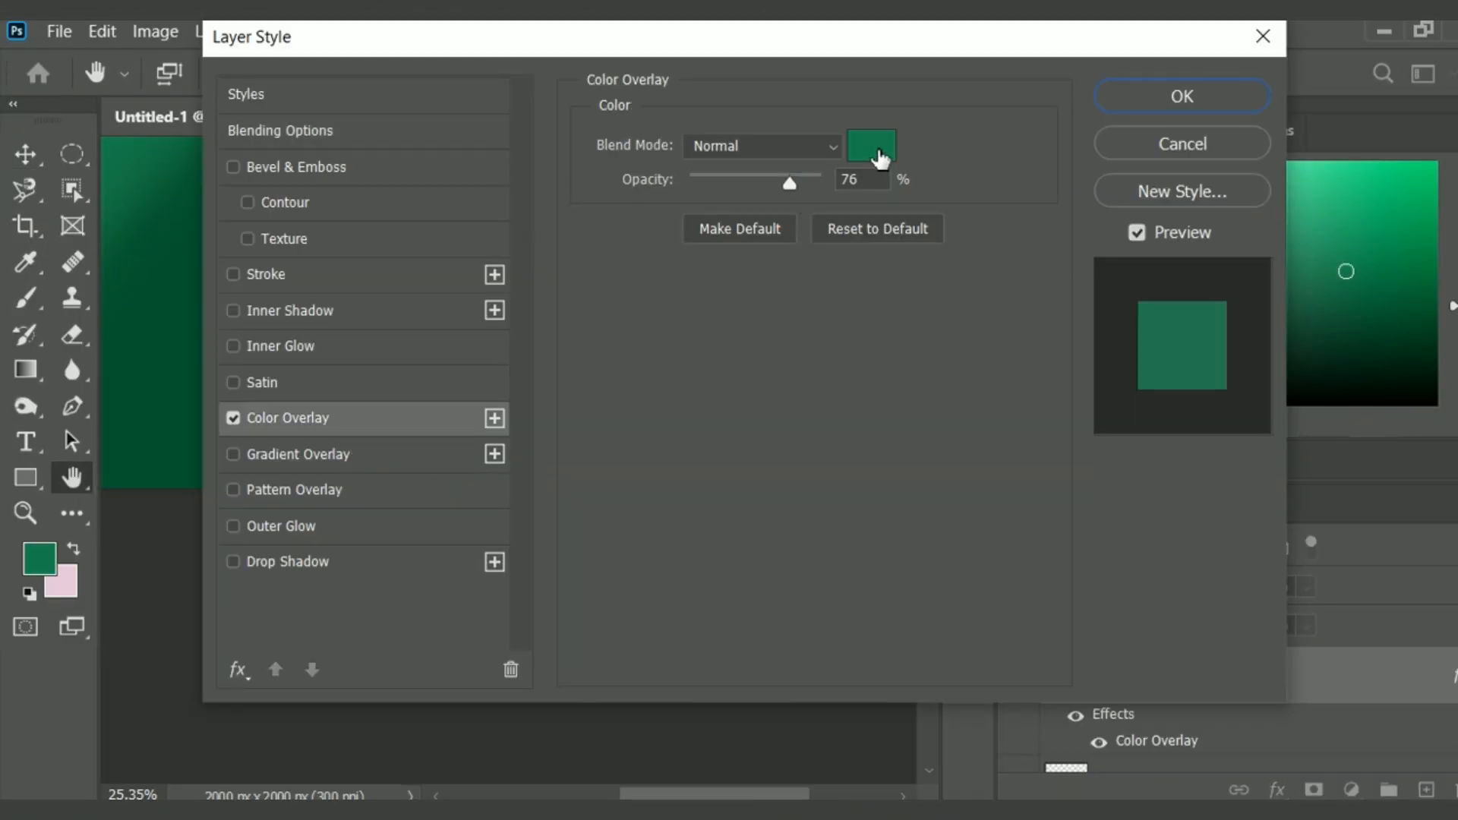
Apply a black Color Overlay at 76% opacity to the shadow shape, then scale it to about 103% and fit it against the shelf's underside.
left_click(880, 157)
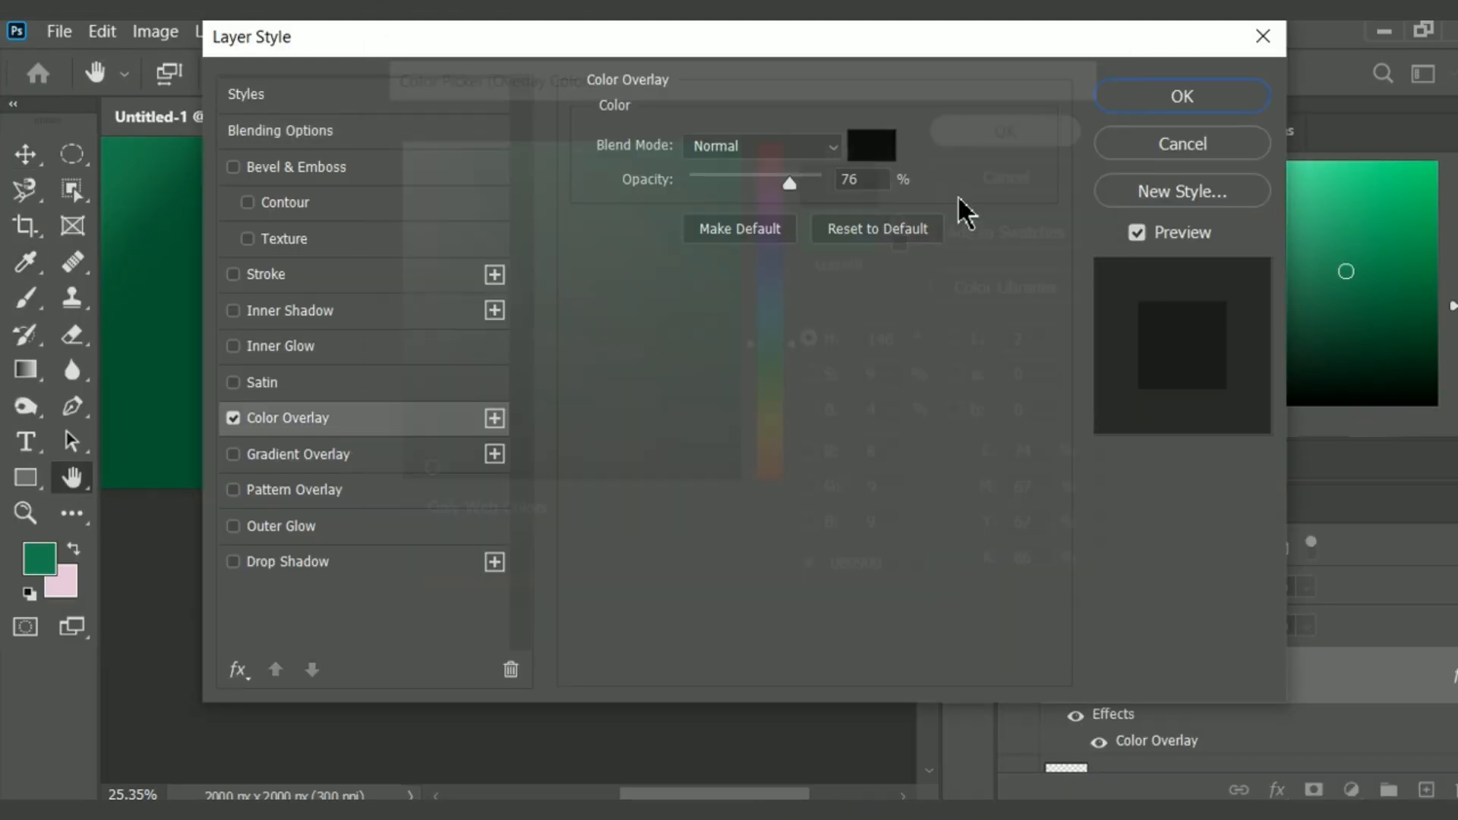
left_click(1205, 95)
left_click_drag(698, 298, 710, 290)
left_click_drag(549, 313, 551, 338)
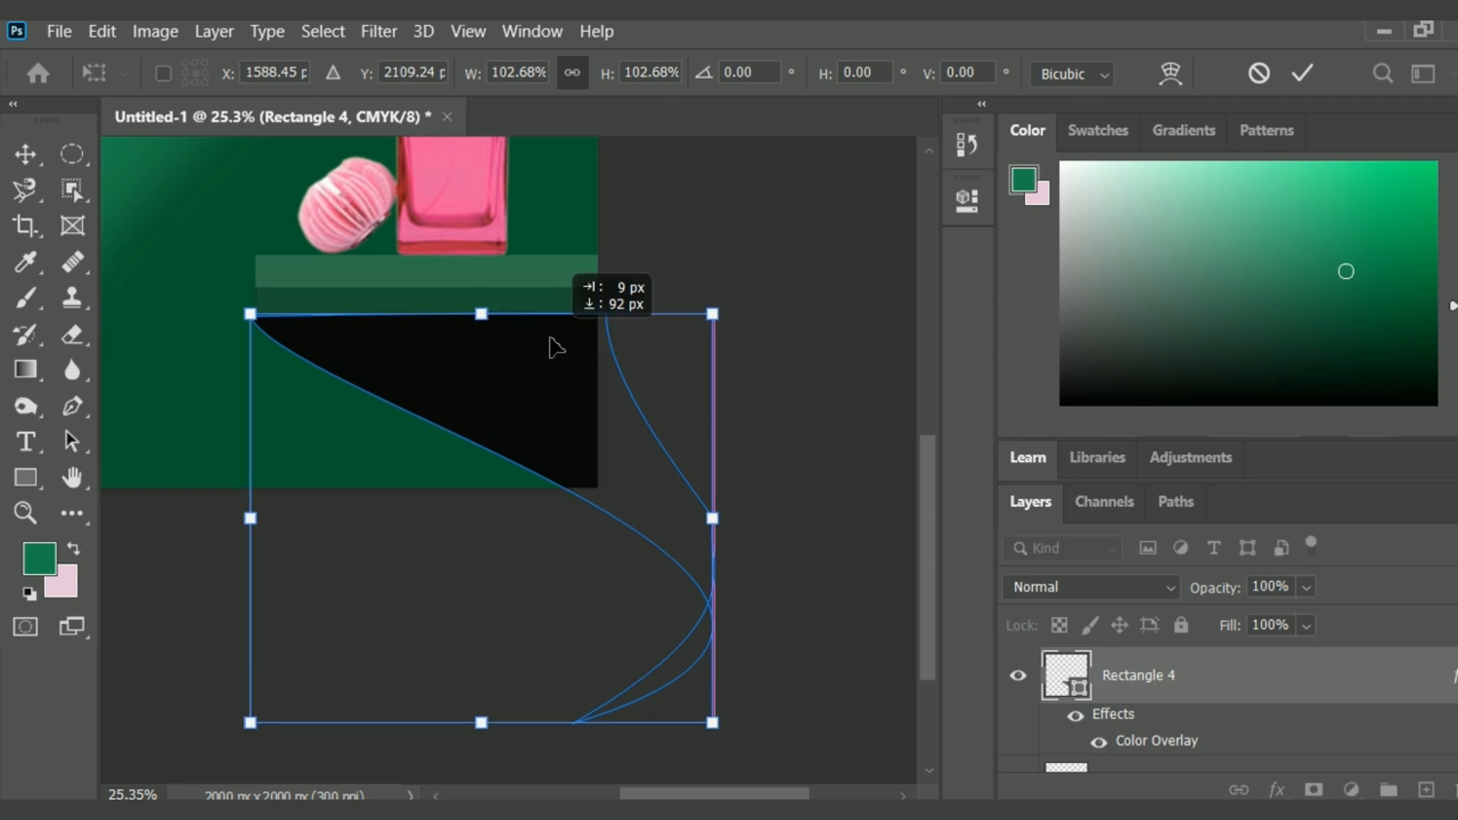
key("Return")
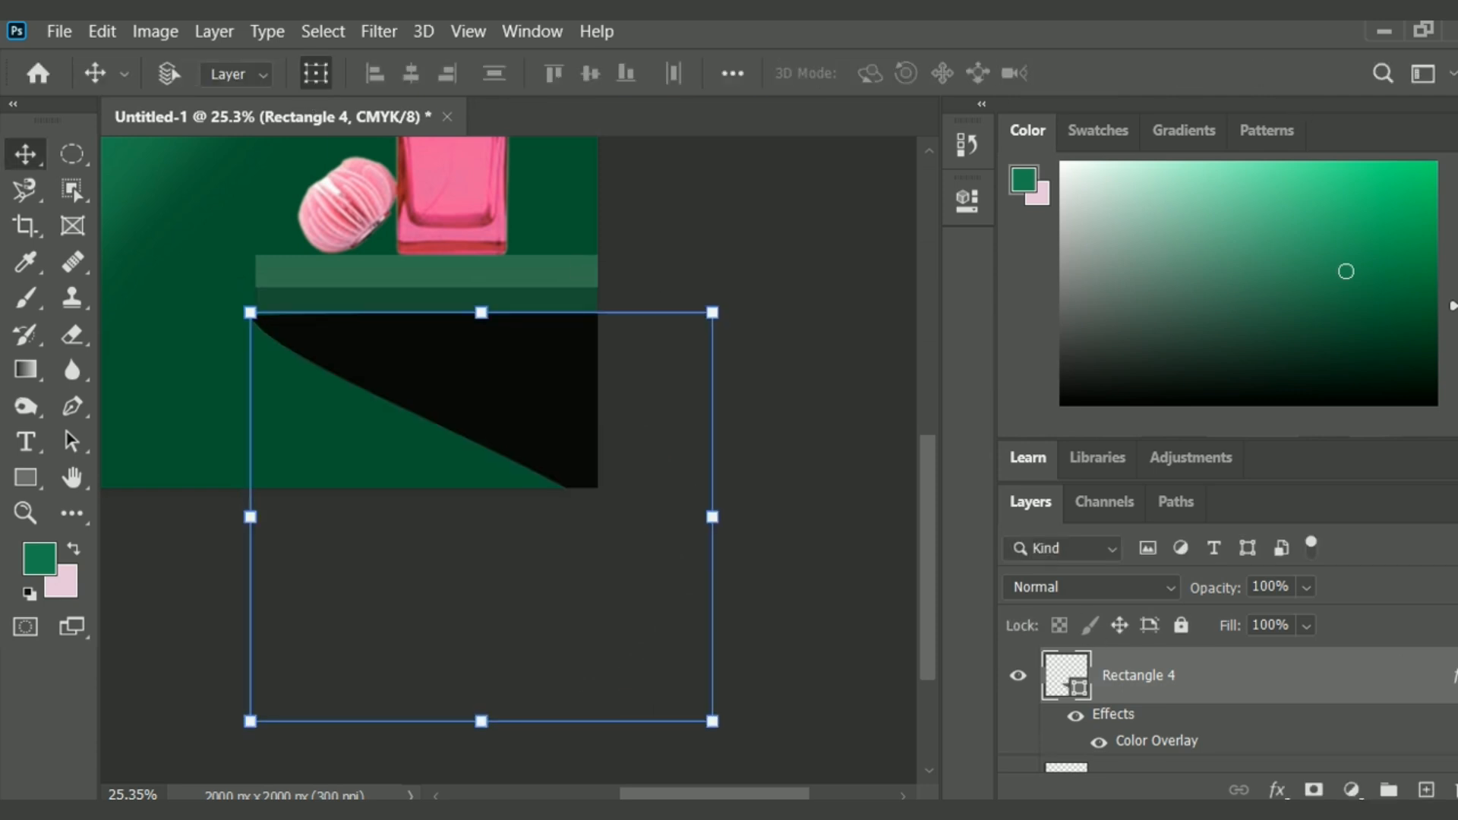
Reduce the shadow shape's layer opacity to 63%.
left_click_drag(1337, 630, 1283, 659)
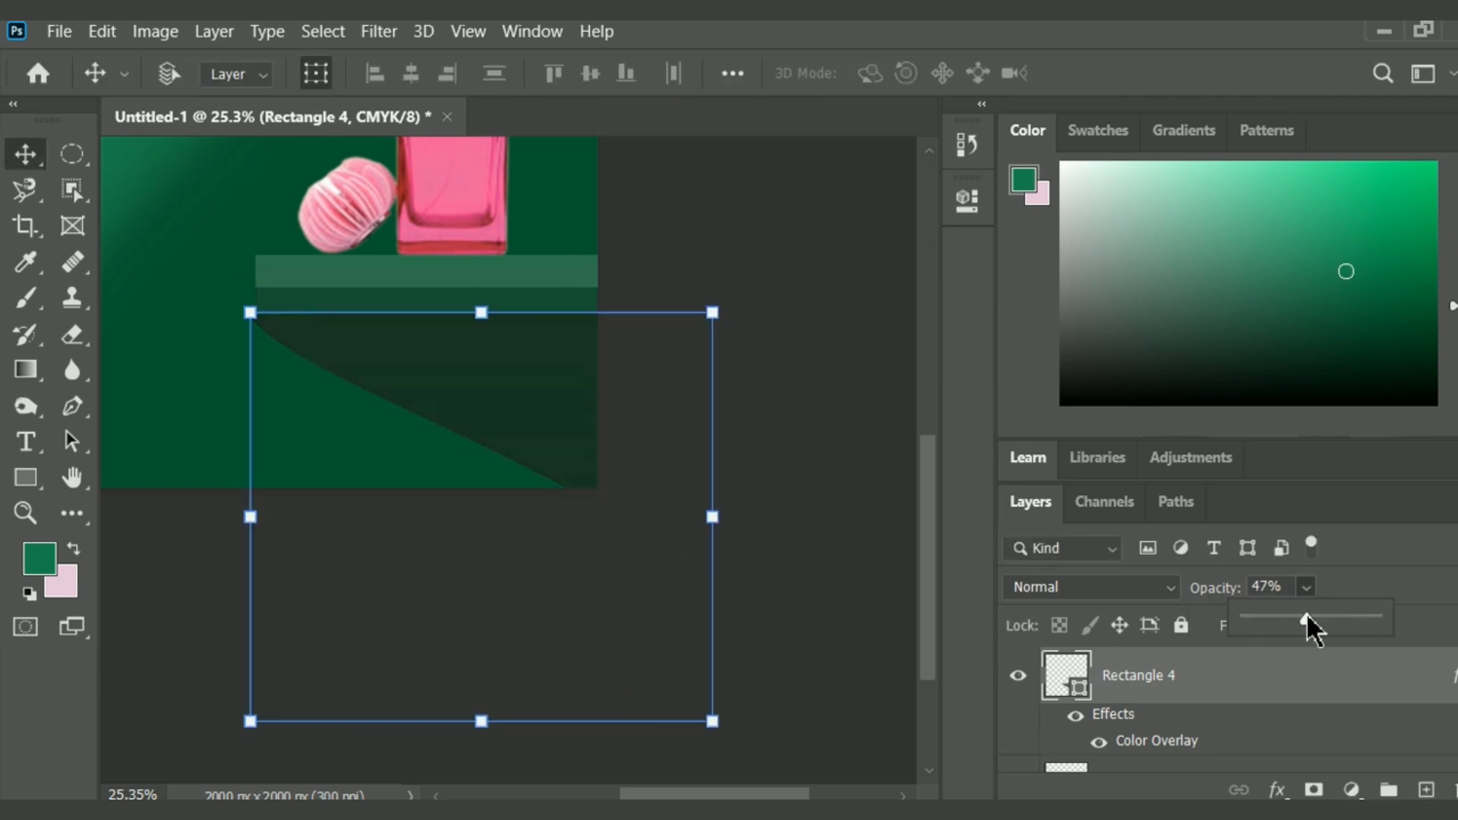
left_click_drag(930, 570, 894, 487)
left_click_drag(723, 792, 673, 790)
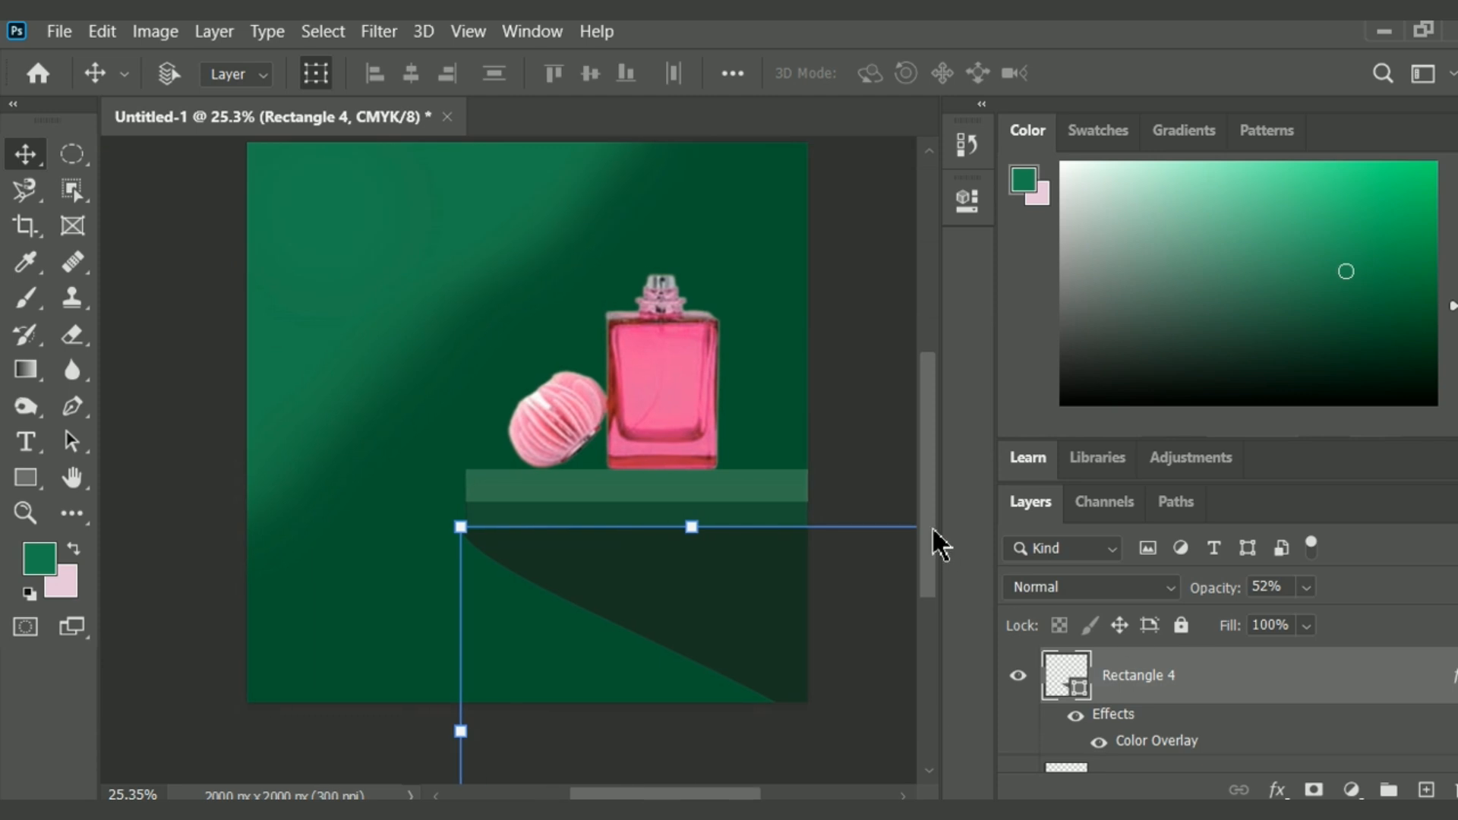
left_click_drag(933, 530, 933, 511)
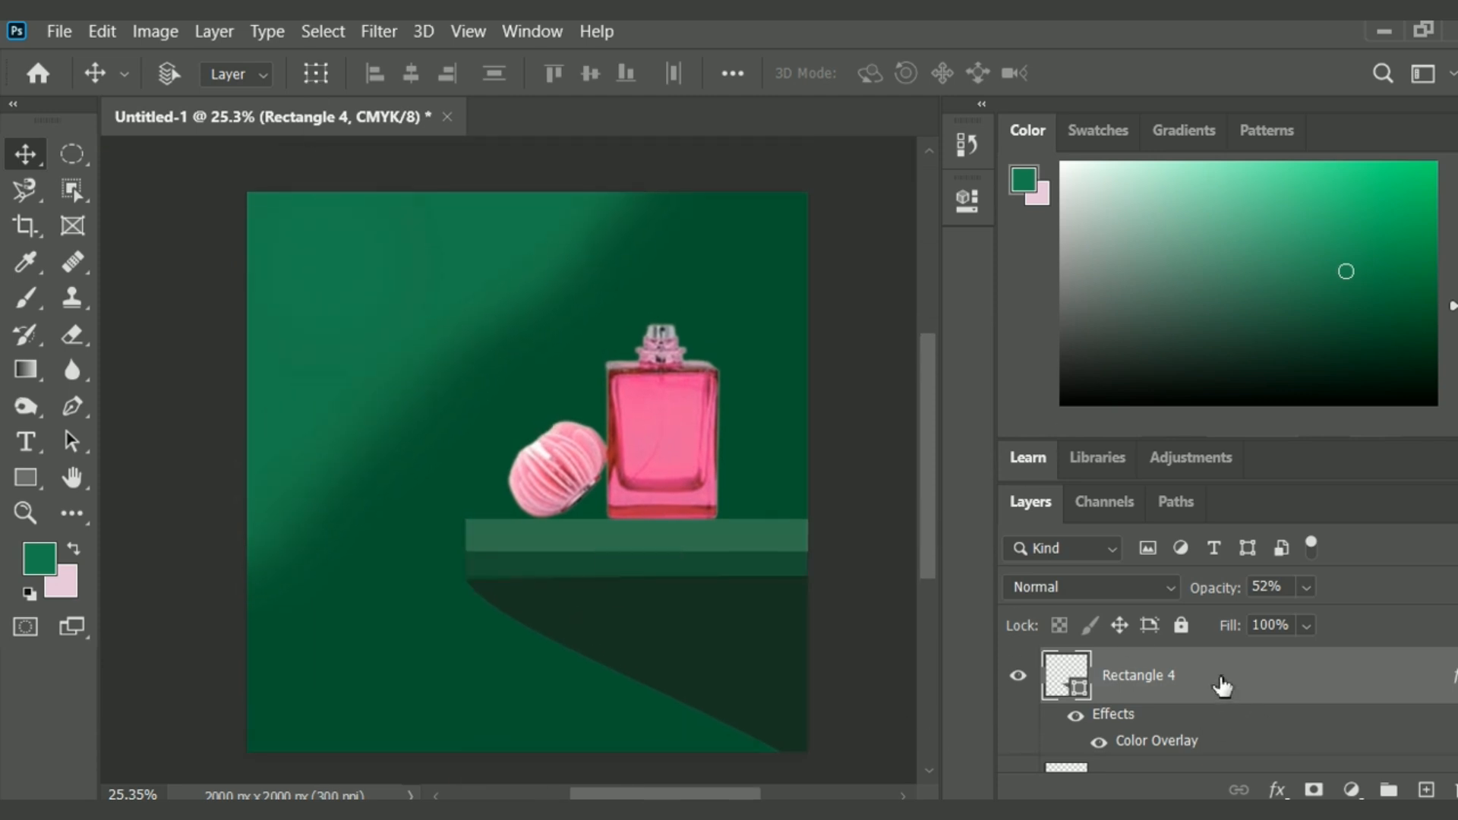
left_click_drag(1272, 615, 1340, 621)
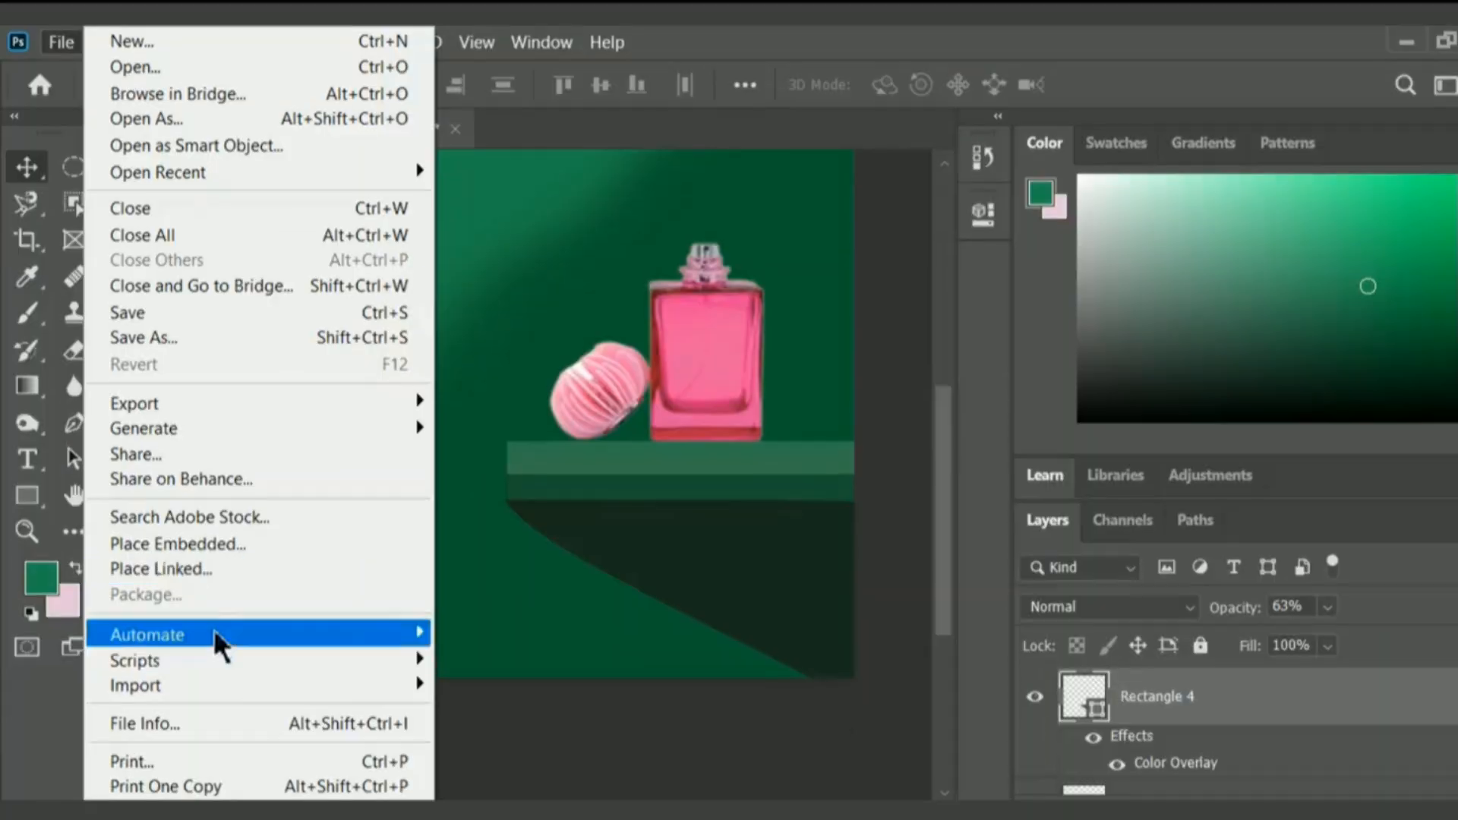
Embed the leaf image download__1_-removebg-preview (3), move it to the canvas's lower left corner and rotate it about 25°.
left_click(199, 544)
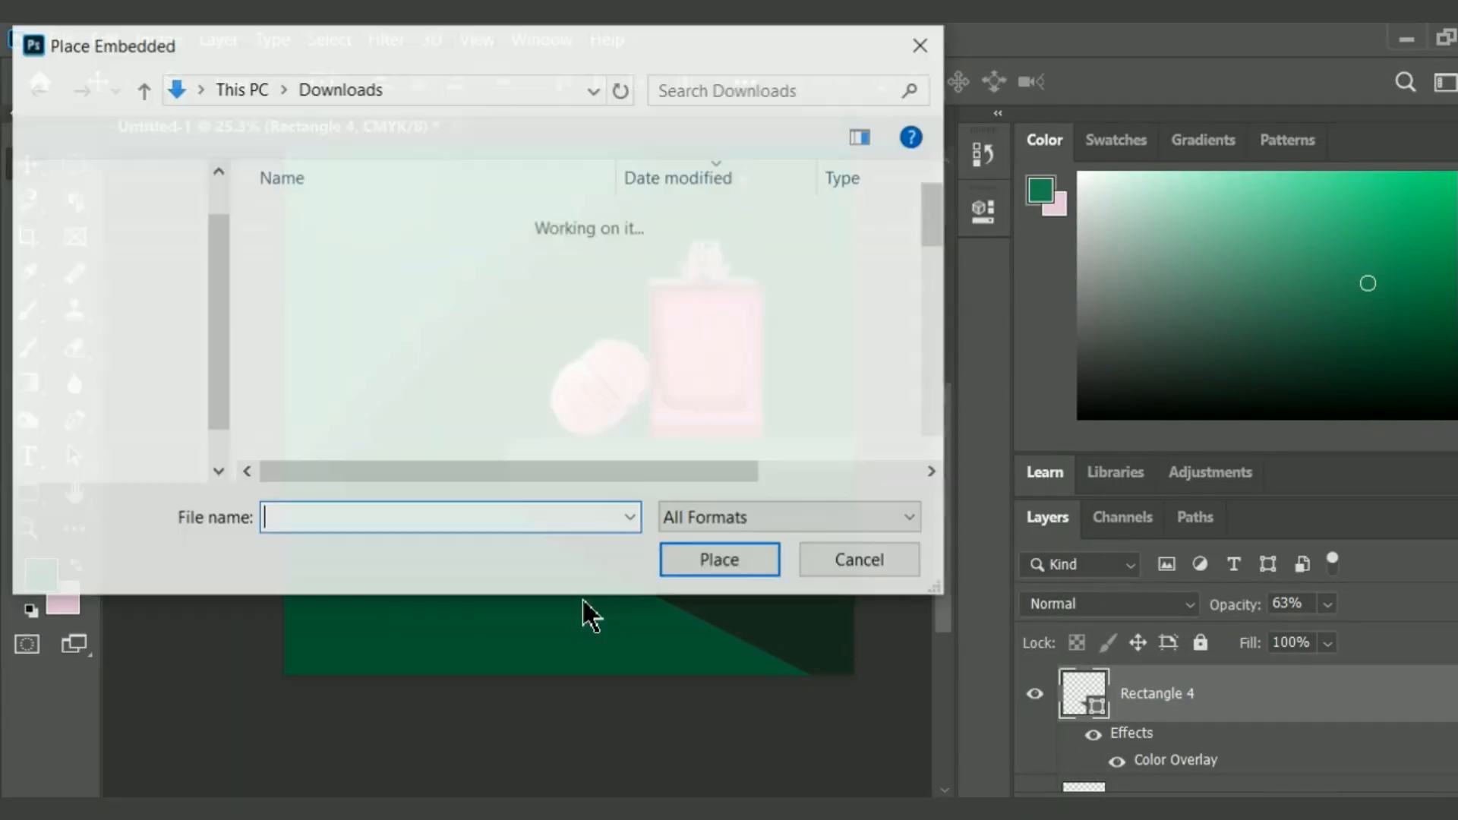
left_click(558, 384)
left_click_drag(566, 284, 618, 313)
left_click(608, 255)
left_click(745, 559)
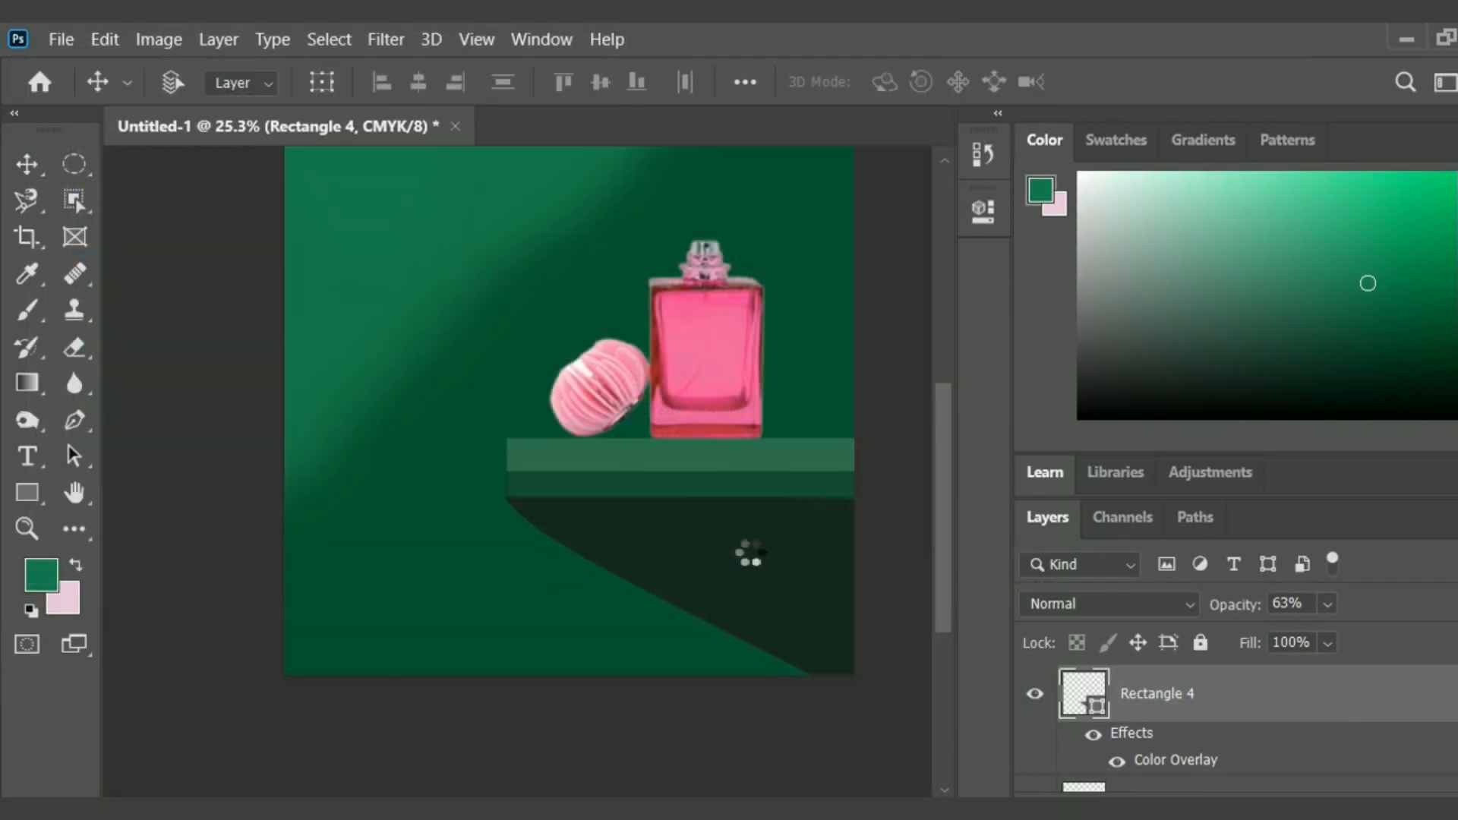
left_click_drag(653, 526, 481, 646)
left_click_drag(561, 610, 556, 731)
left_click_drag(360, 502, 314, 518)
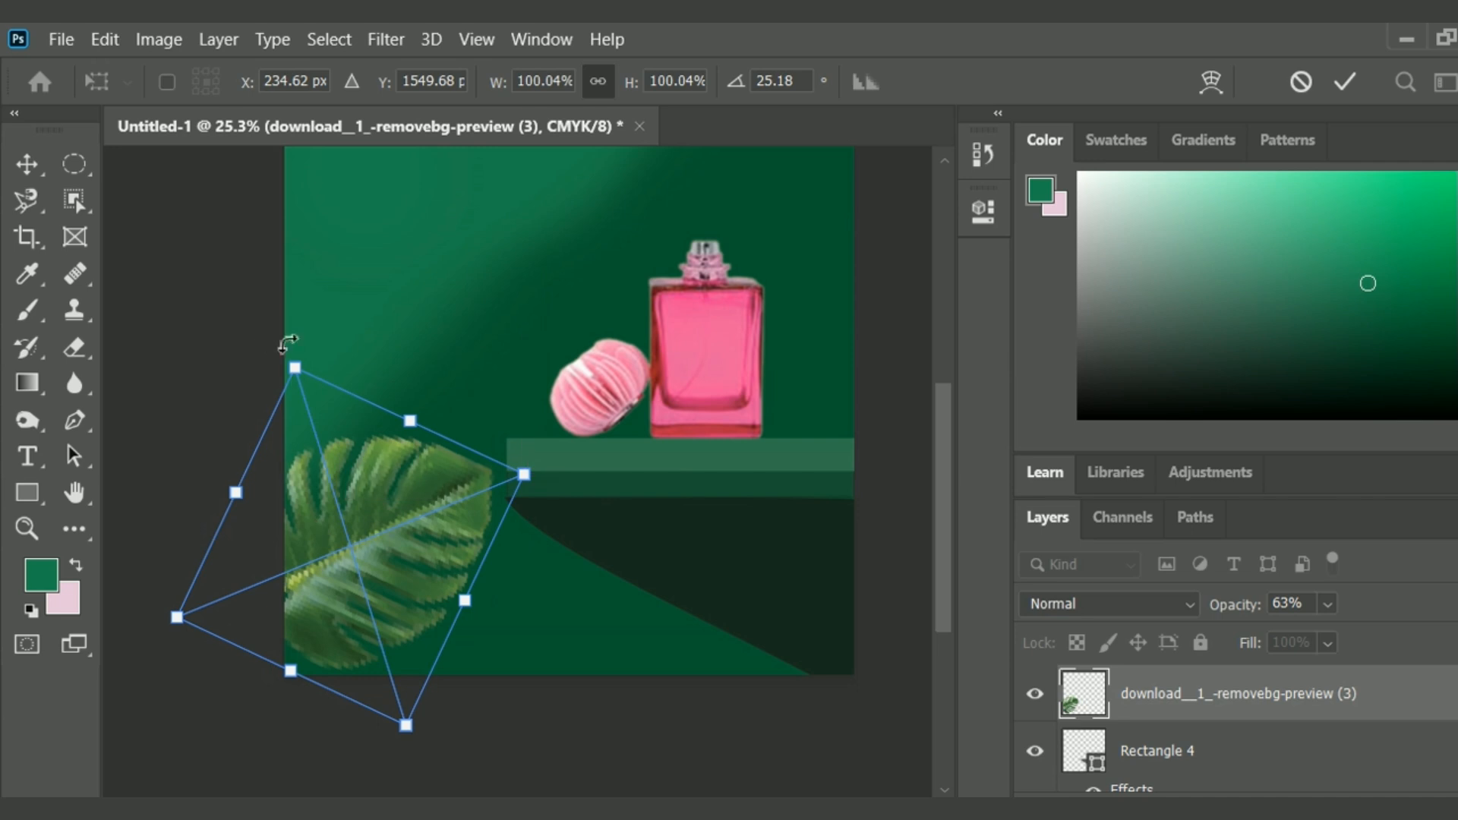
Fine-tune the leaf's rotation and position in the lower left corner and set its blend mode to Hard Light.
left_click_drag(289, 344, 245, 350)
left_click_drag(390, 466, 381, 505)
left_click_drag(300, 297, 298, 297)
left_click_drag(507, 483, 523, 473)
mouse_move(421, 513)
left_mouse_down()
mouse_move(411, 496)
mouse_move(411, 509)
left_mouse_up()
left_click_drag(348, 386, 331, 371)
left_click_drag(356, 506, 364, 488)
left_click_drag(317, 357, 282, 356)
left_click_drag(384, 476, 394, 478)
key("Return")
left_click(1187, 605)
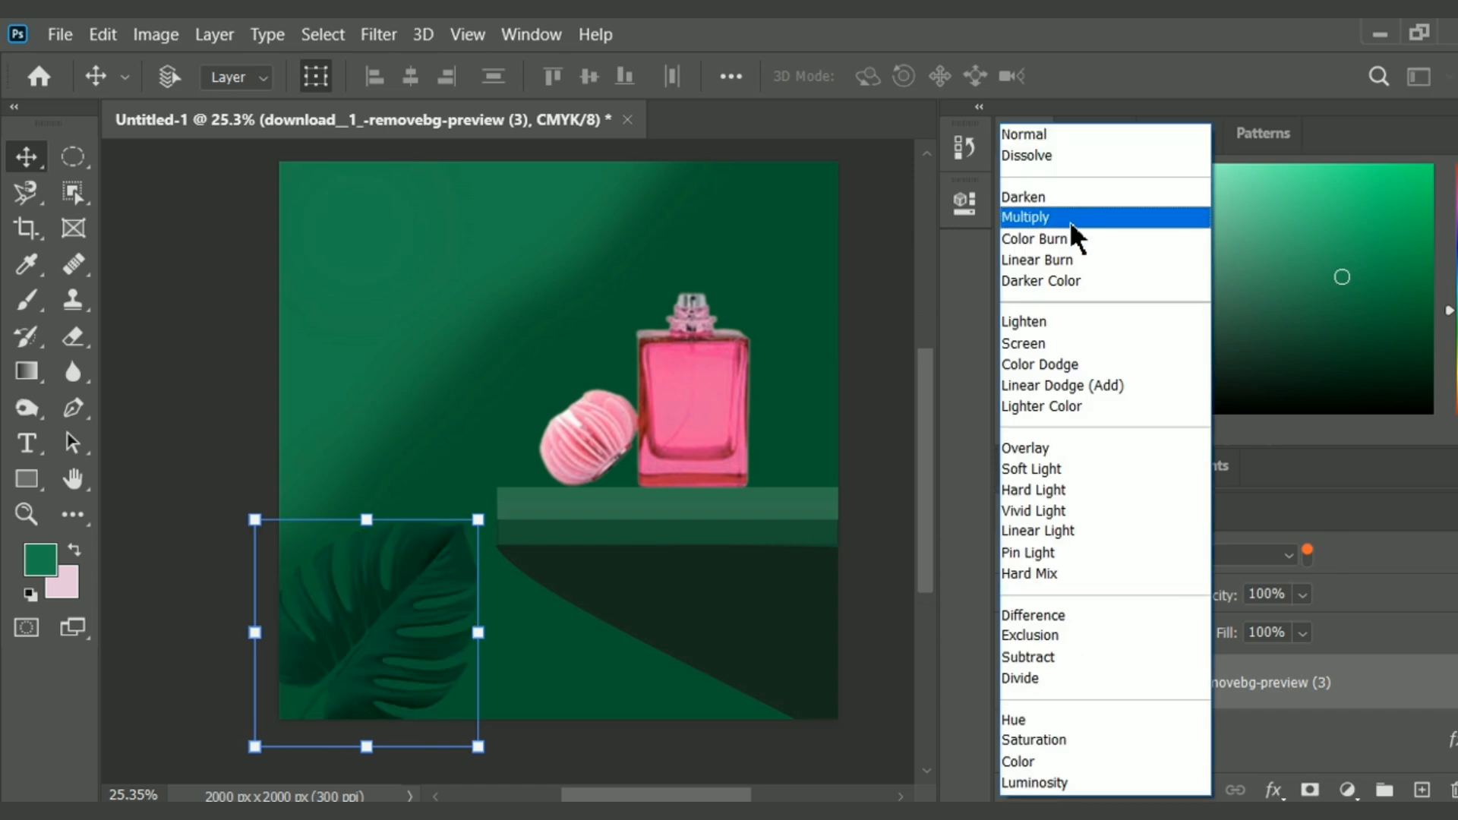
left_click(1071, 493)
Embed the window-light image download (2) and enlarge it over the upper part of the canvas.
left_click(60, 34)
left_click(208, 531)
left_click(551, 343)
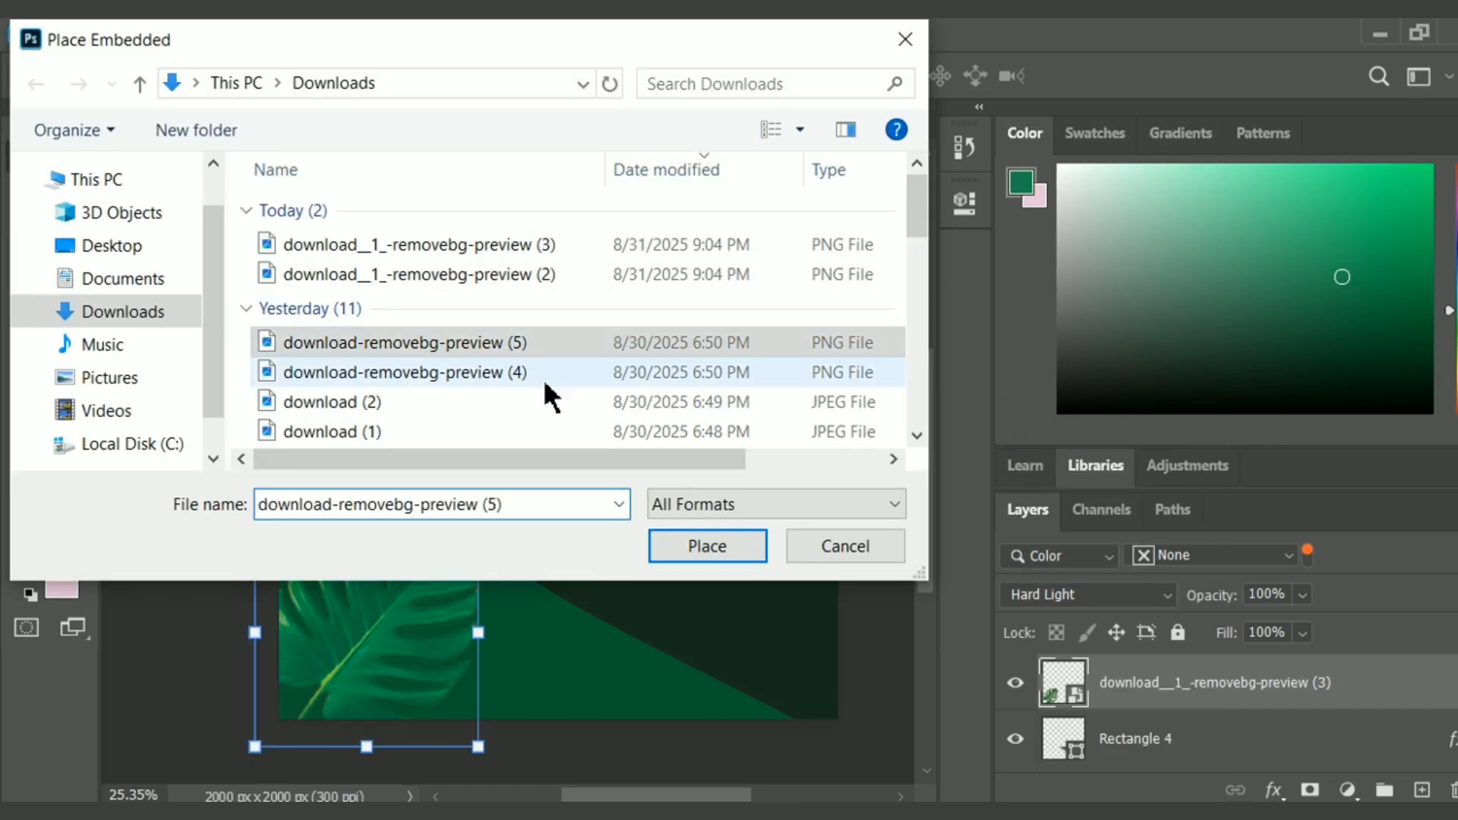
left_click(549, 392)
double_click(571, 372)
left_click_drag(710, 329, 758, 181)
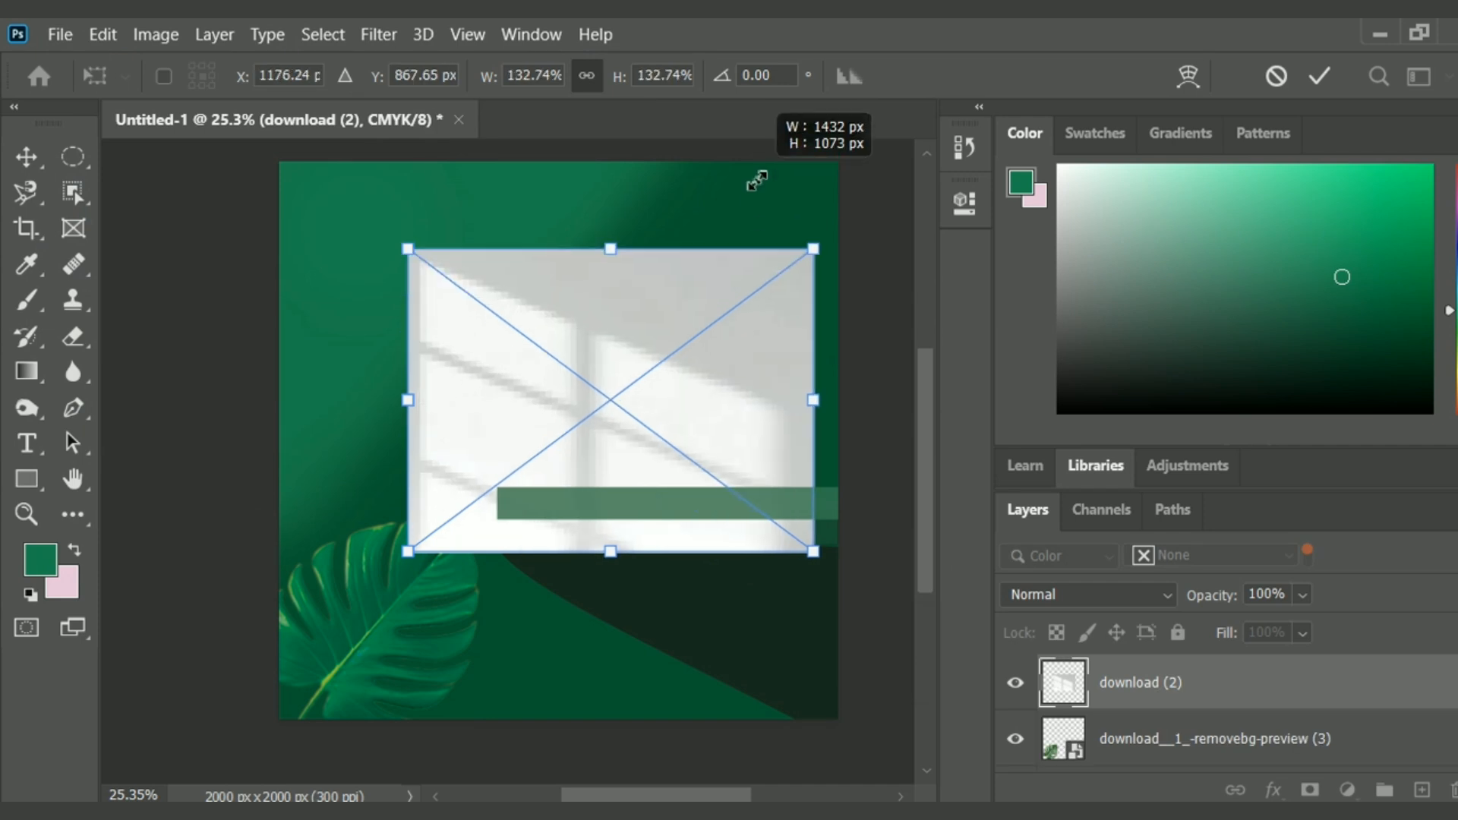
left_click_drag(408, 551, 268, 602)
left_click(1323, 75)
Move the window-light image up, stretch it past both canvas sides and set its blend mode to Overlay.
left_click_drag(697, 319, 696, 204)
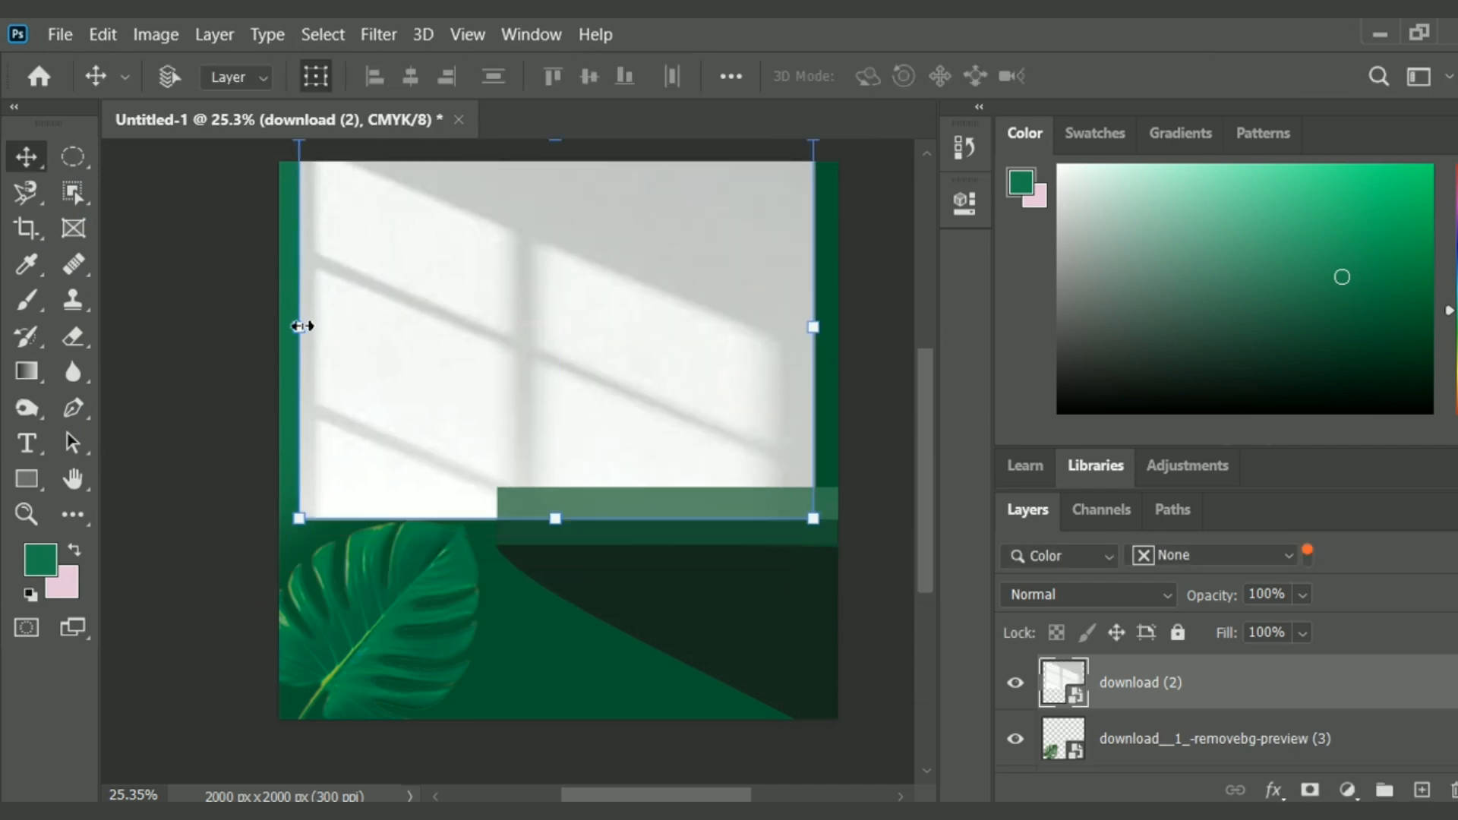
left_click_drag(299, 327, 255, 327)
left_click_drag(813, 328, 867, 328)
left_click(1329, 81)
left_click(1167, 595)
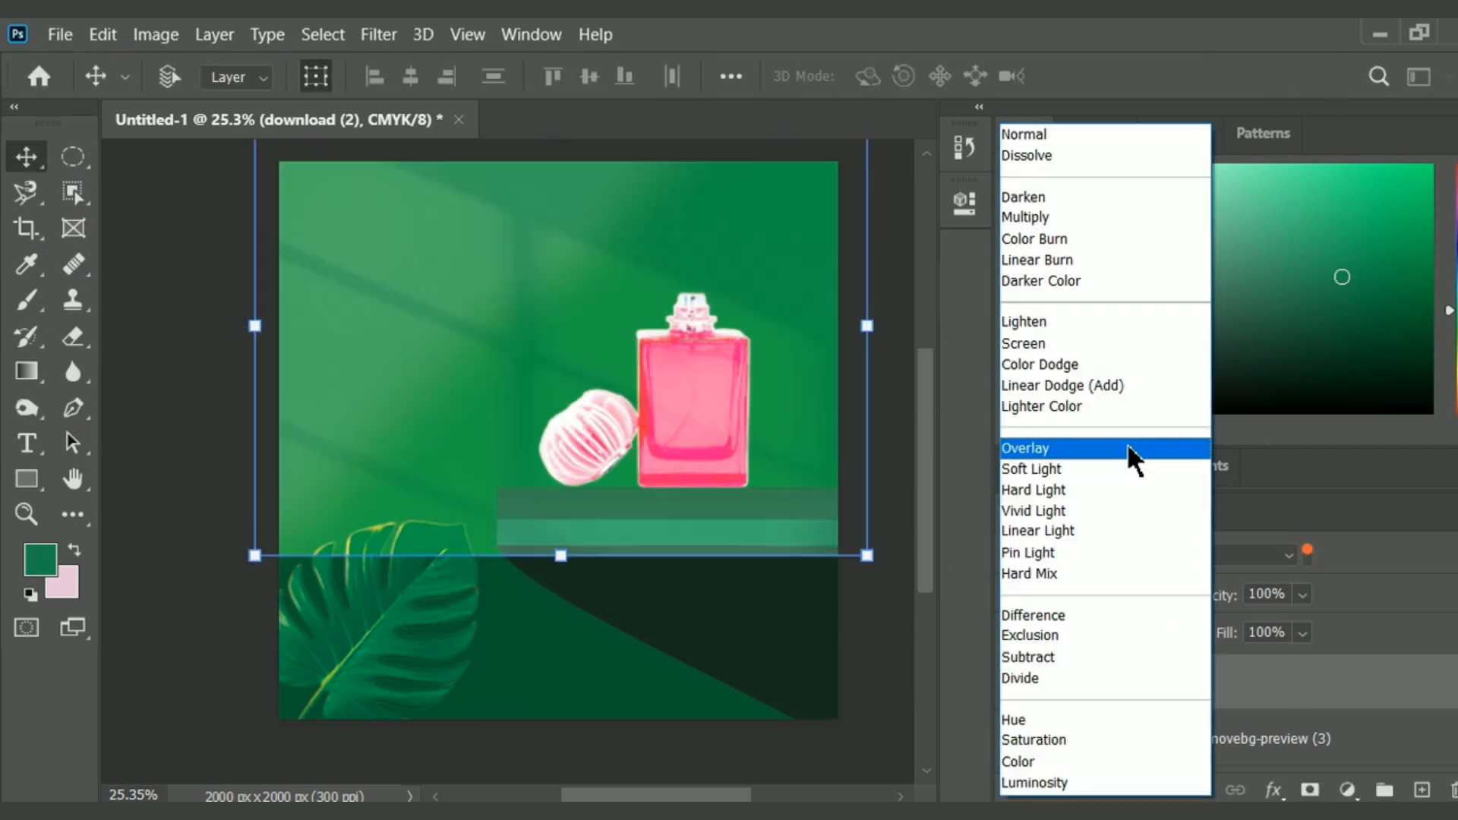
left_click(1122, 448)
Rescale and reposition the window-light image so it still spans the full canvas width above the leaf.
left_click_drag(926, 445, 921, 398)
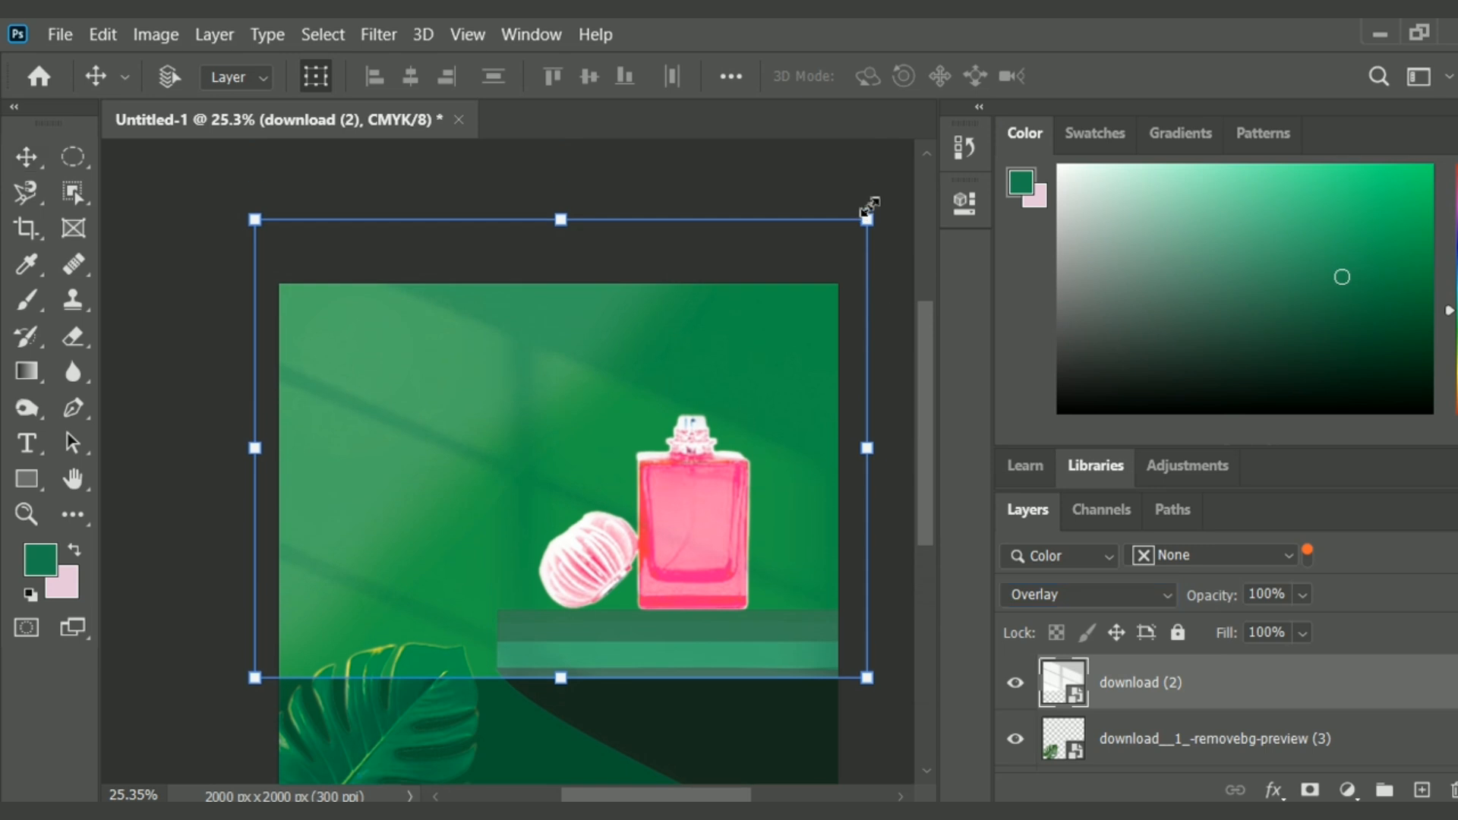
left_click_drag(870, 208, 853, 202)
left_click_drag(522, 473, 499, 436)
left_click_drag(231, 169, 322, 225)
left_click_drag(487, 452, 424, 453)
left_click_drag(782, 448, 853, 449)
left_click(1319, 75)
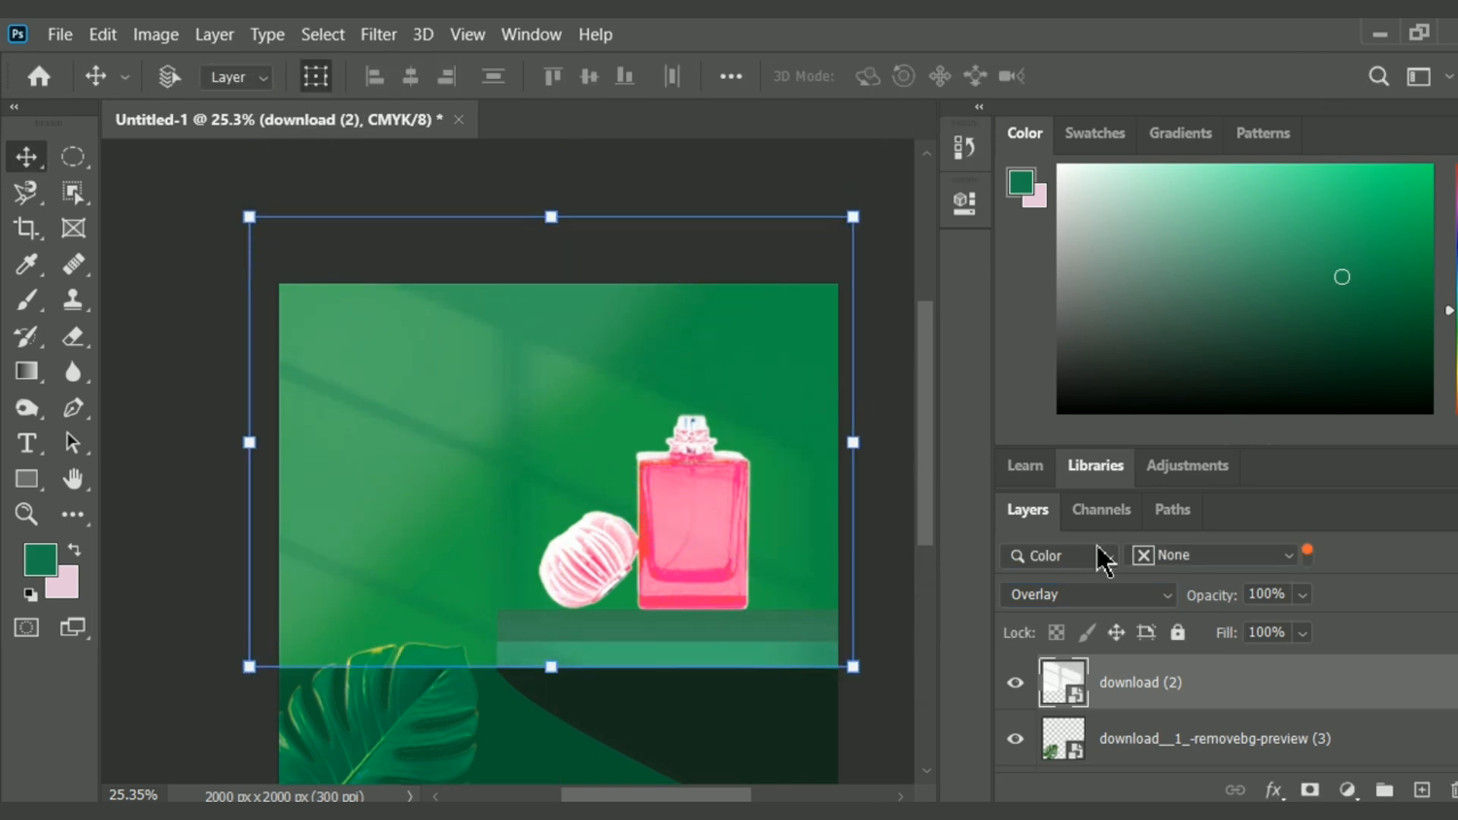
Resize the window-light image so its lower edge meets the shelf's top and its right edge aligns with the canvas edge.
scroll(938, 589, "down", 3)
left_click_drag(847, 601, 833, 578)
left_click_drag(840, 582, 829, 537)
left_click_drag(797, 525, 815, 504)
left_click(1319, 76)
scroll(936, 486, "down", 3)
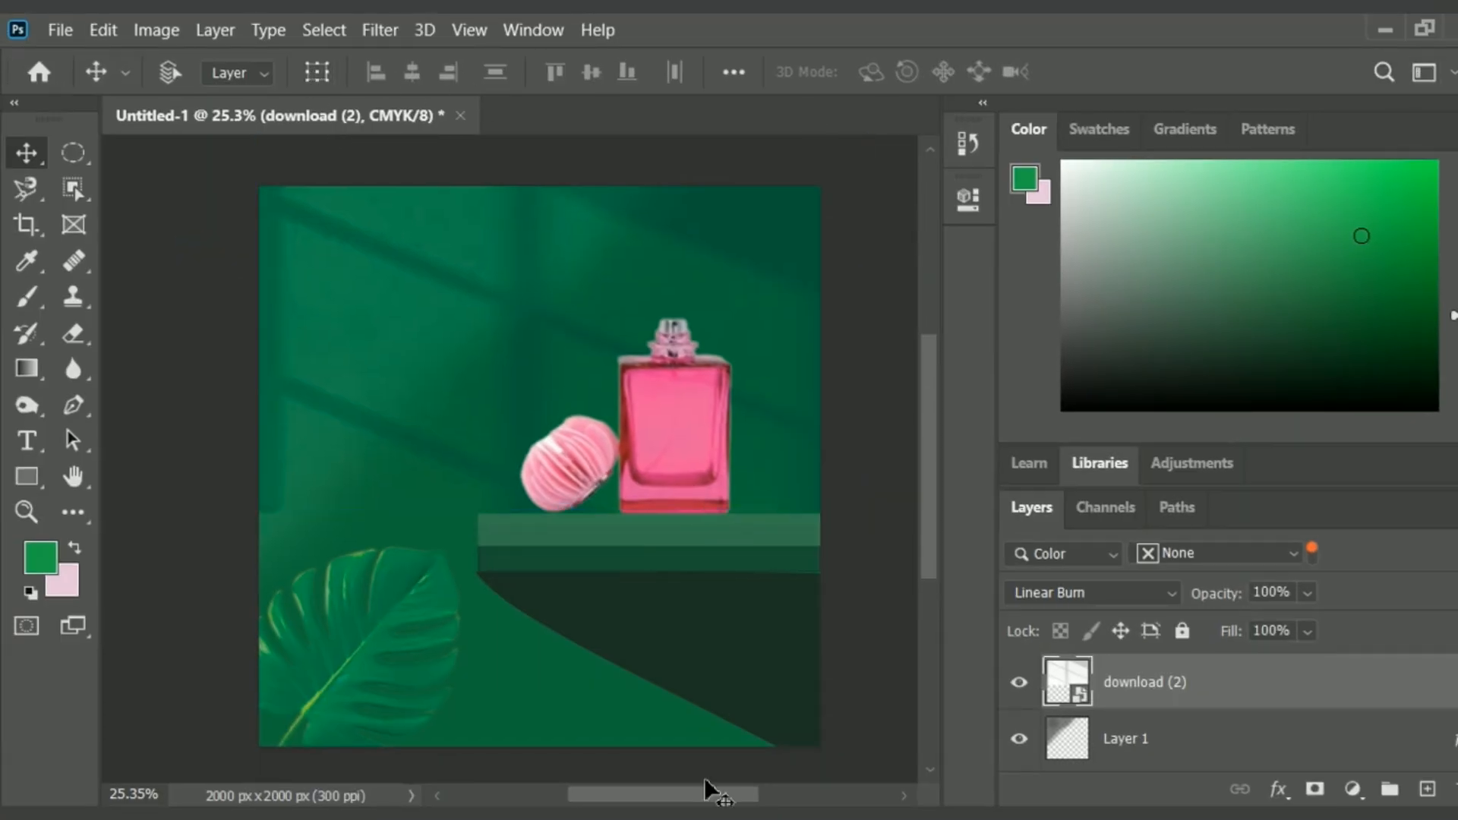
left_click_drag(704, 778, 682, 694)
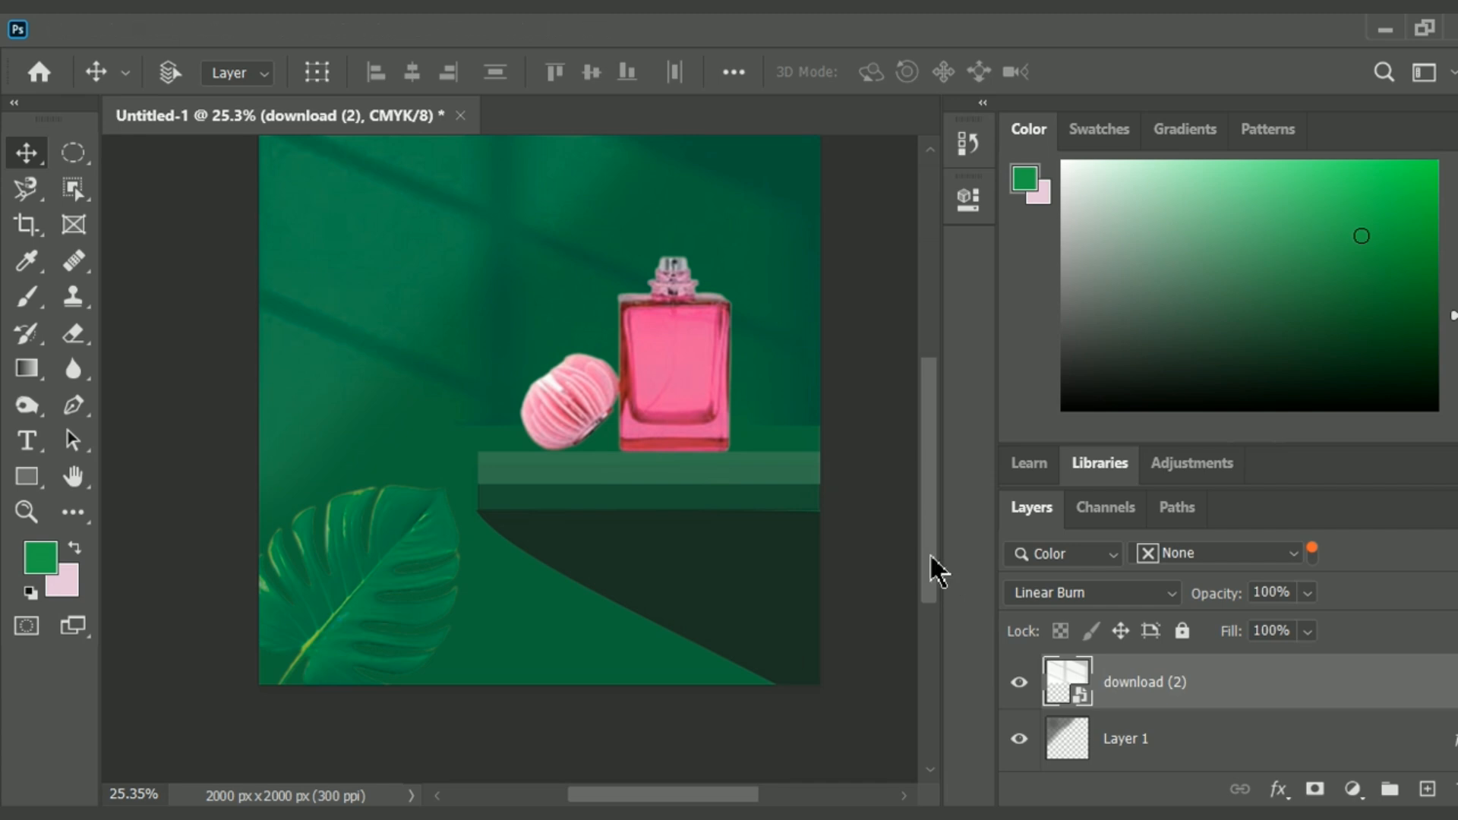
Embed the second leaf image, download__1_-removebg-preview (2), in the poster.
left_click_drag(926, 561, 920, 527)
mouse_move(750, 365)
left_mouse_down()
mouse_move(760, 352)
mouse_move(772, 371)
mouse_move(760, 366)
left_mouse_up()
left_click(60, 29)
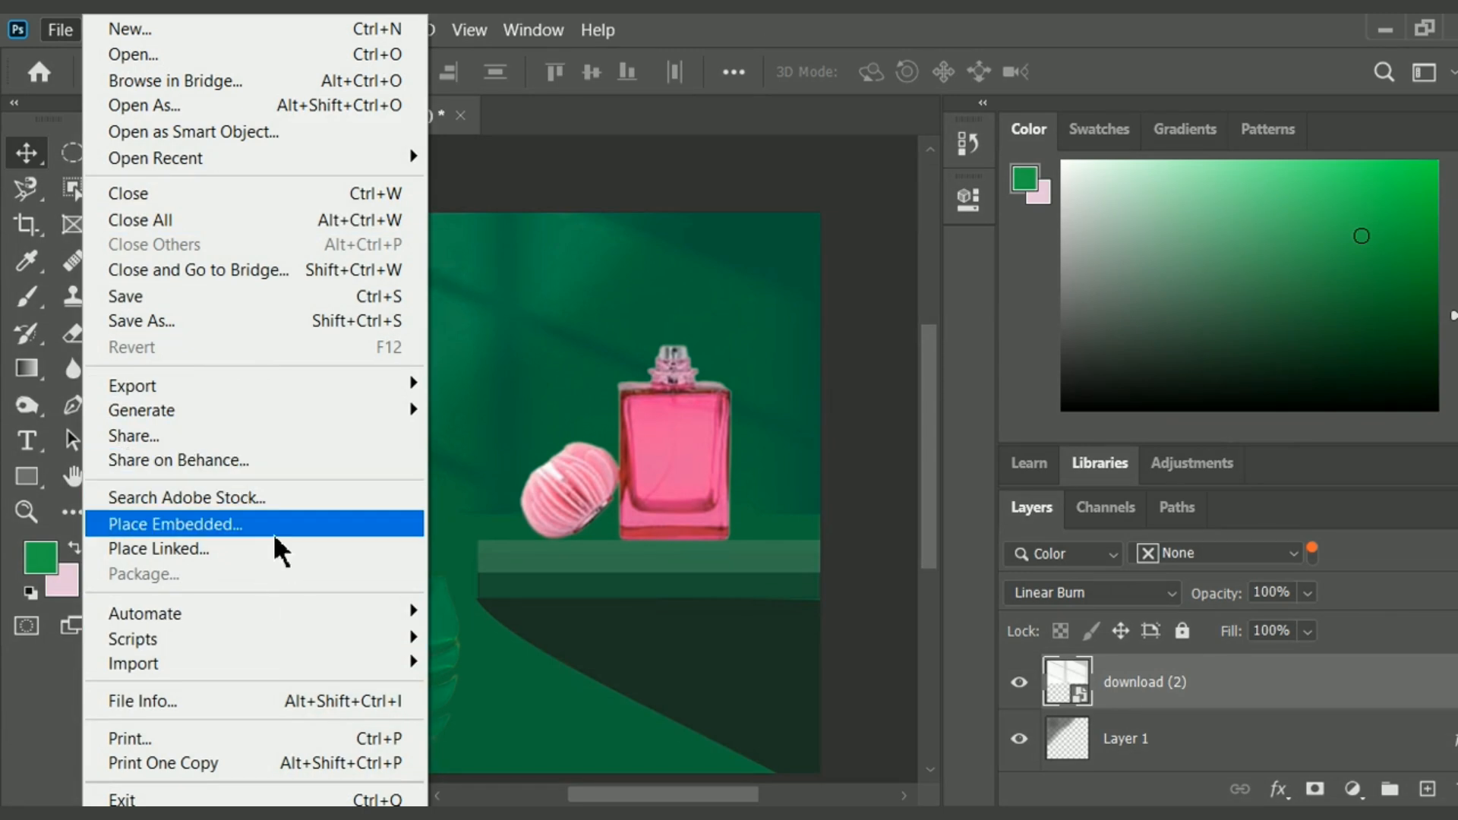
left_click(262, 522)
left_click(579, 275)
left_click(723, 547)
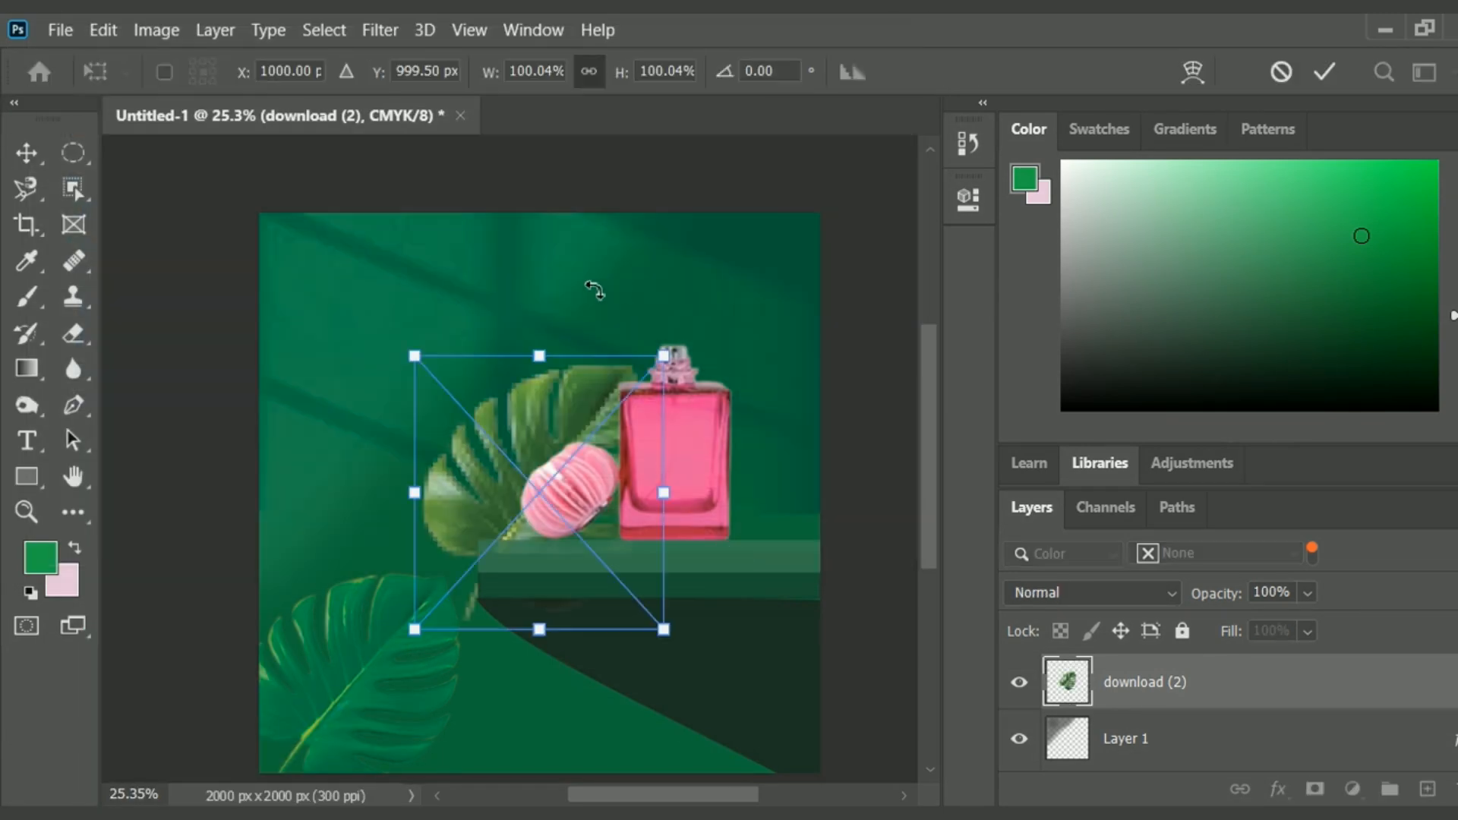
Scale the second leaf to about 71%, rotate it to about -161.5° and position it in the canvas's upper right corner.
left_click_drag(593, 287, 327, 680)
left_click_drag(252, 727, 504, 761)
left_click_drag(512, 462, 747, 204)
left_click_drag(649, 200, 785, 262)
left_click_drag(775, 417, 720, 372)
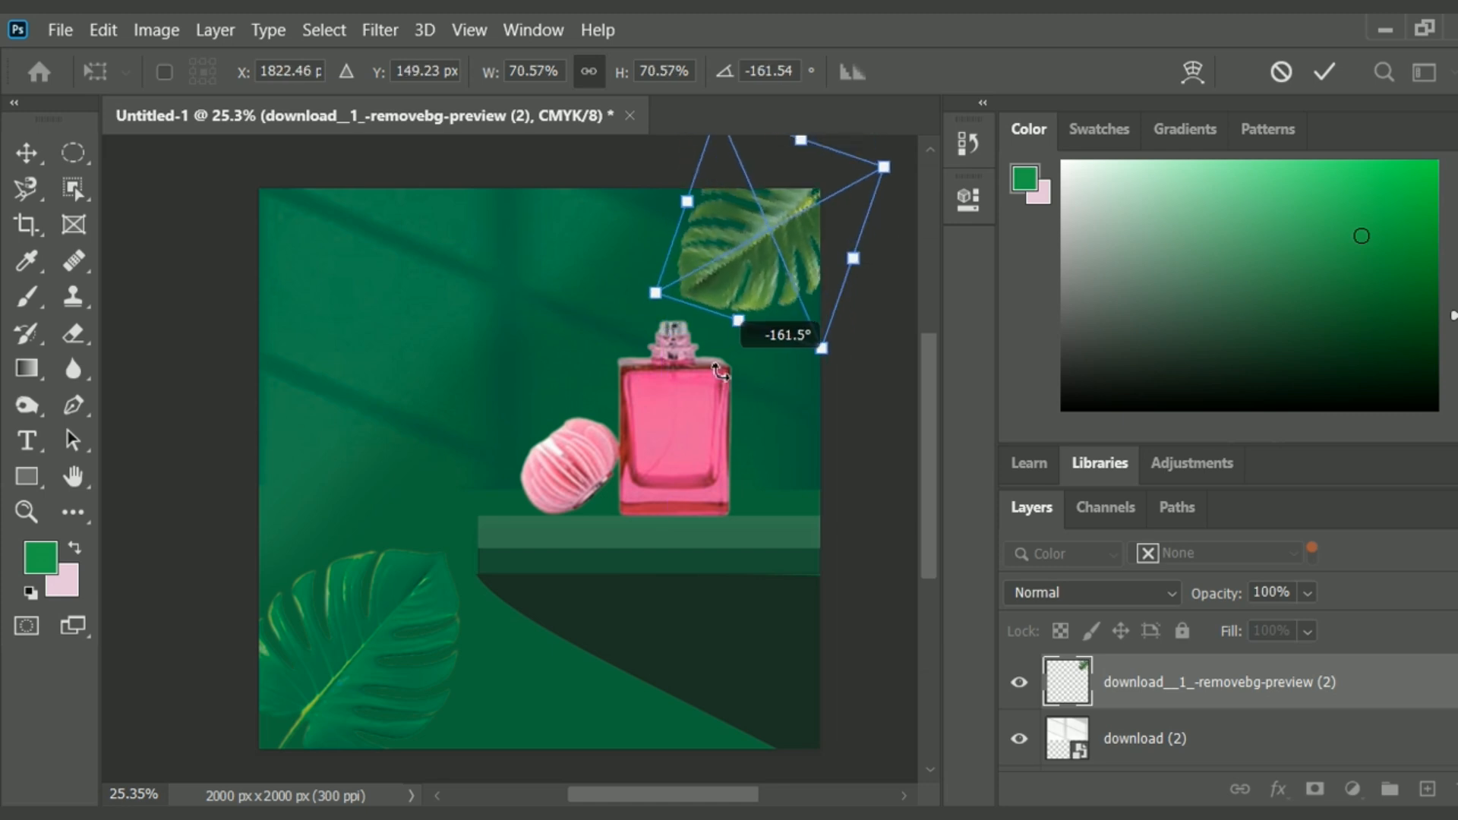
left_click(1326, 74)
Set the upper right leaf's blend mode to Luminosity.
left_click(1172, 593)
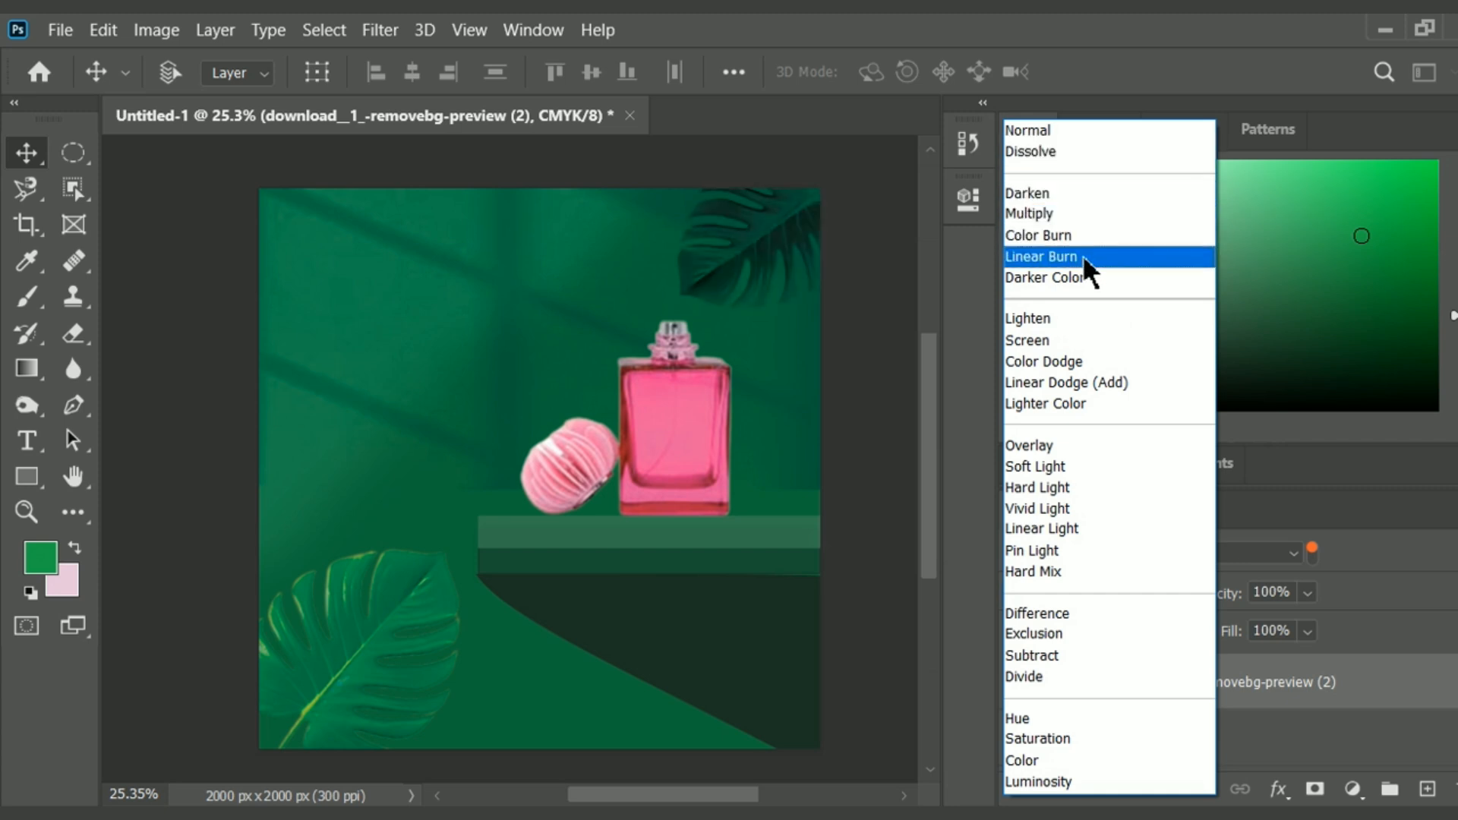
left_click(1083, 257)
left_click(1179, 593)
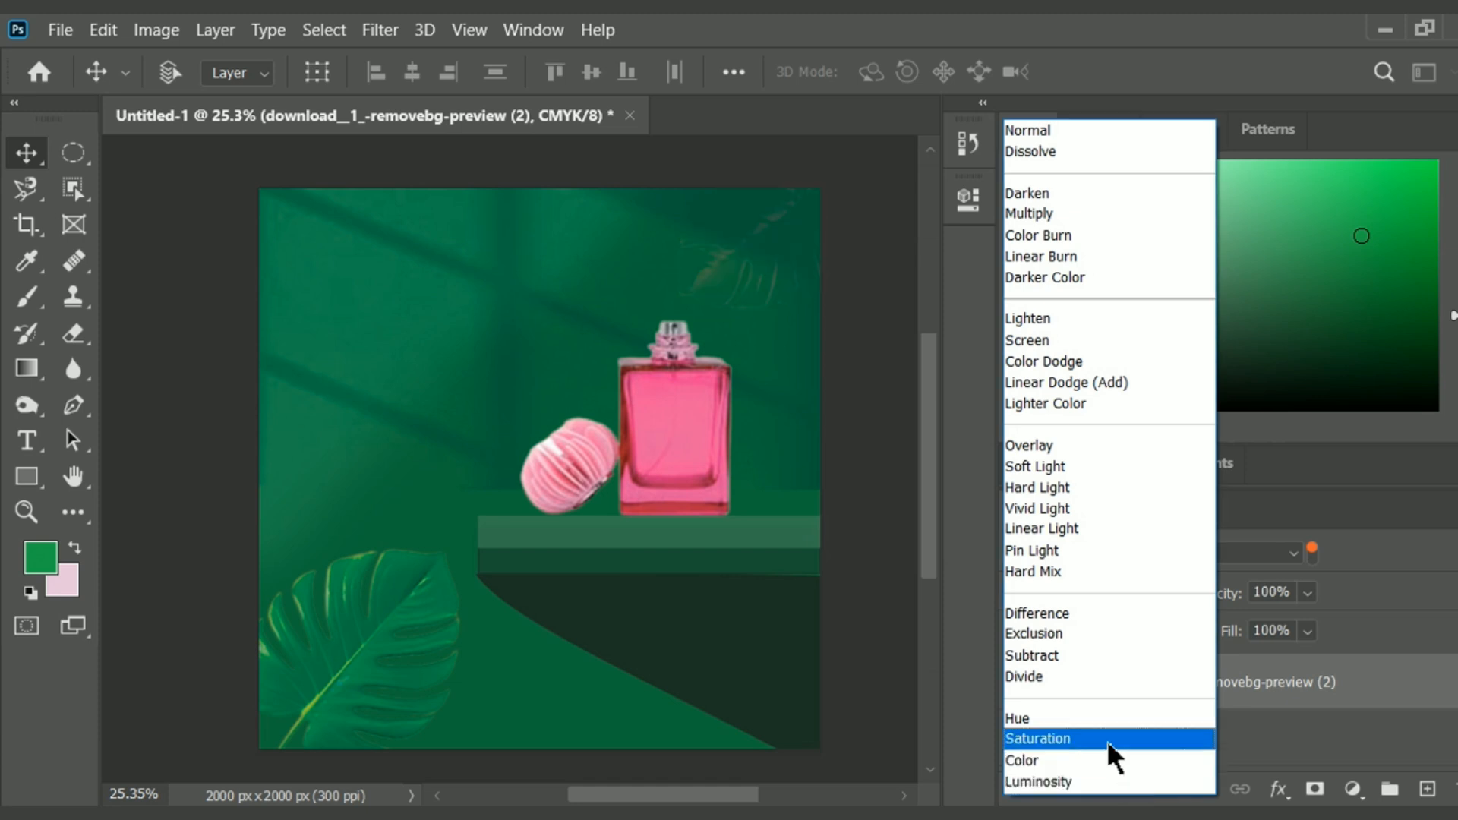
left_click(1125, 792)
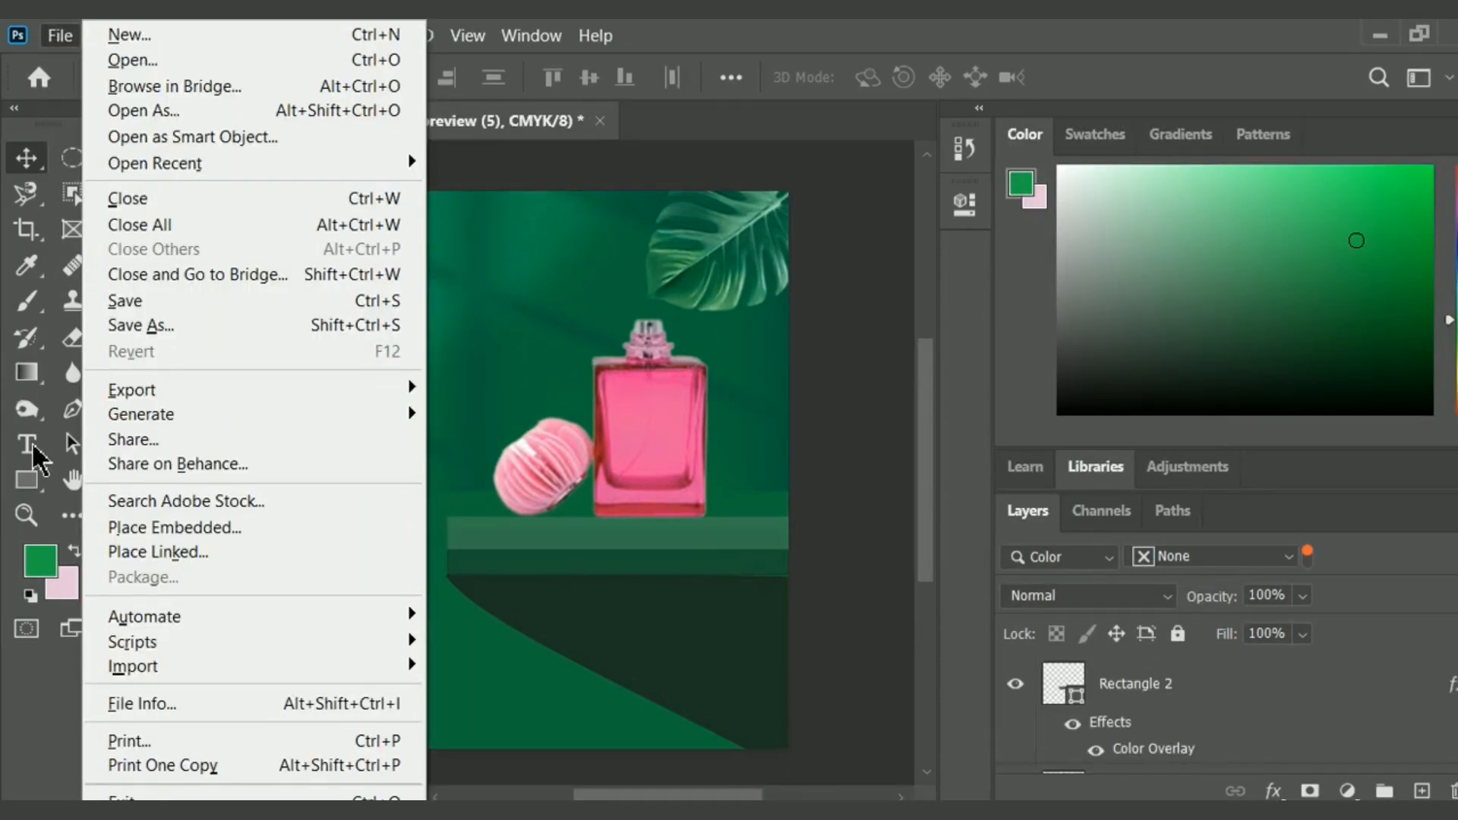
Add the text PERFUME in 24 pt Arial Rounded MT Bold to the empty area beside the bottle cap.
left_click(33, 448)
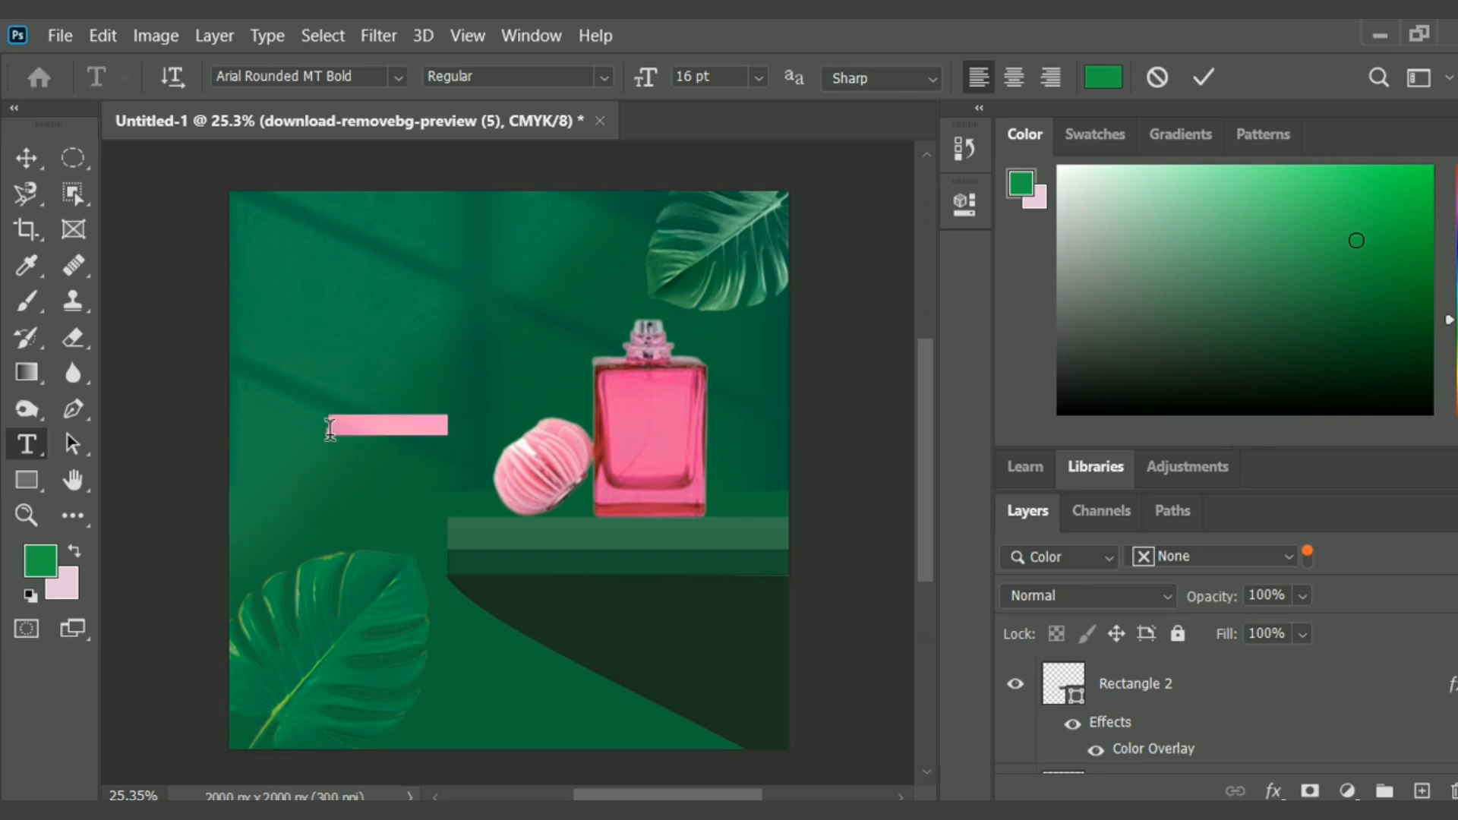
left_click(330, 428)
left_click(758, 76)
left_click(732, 326)
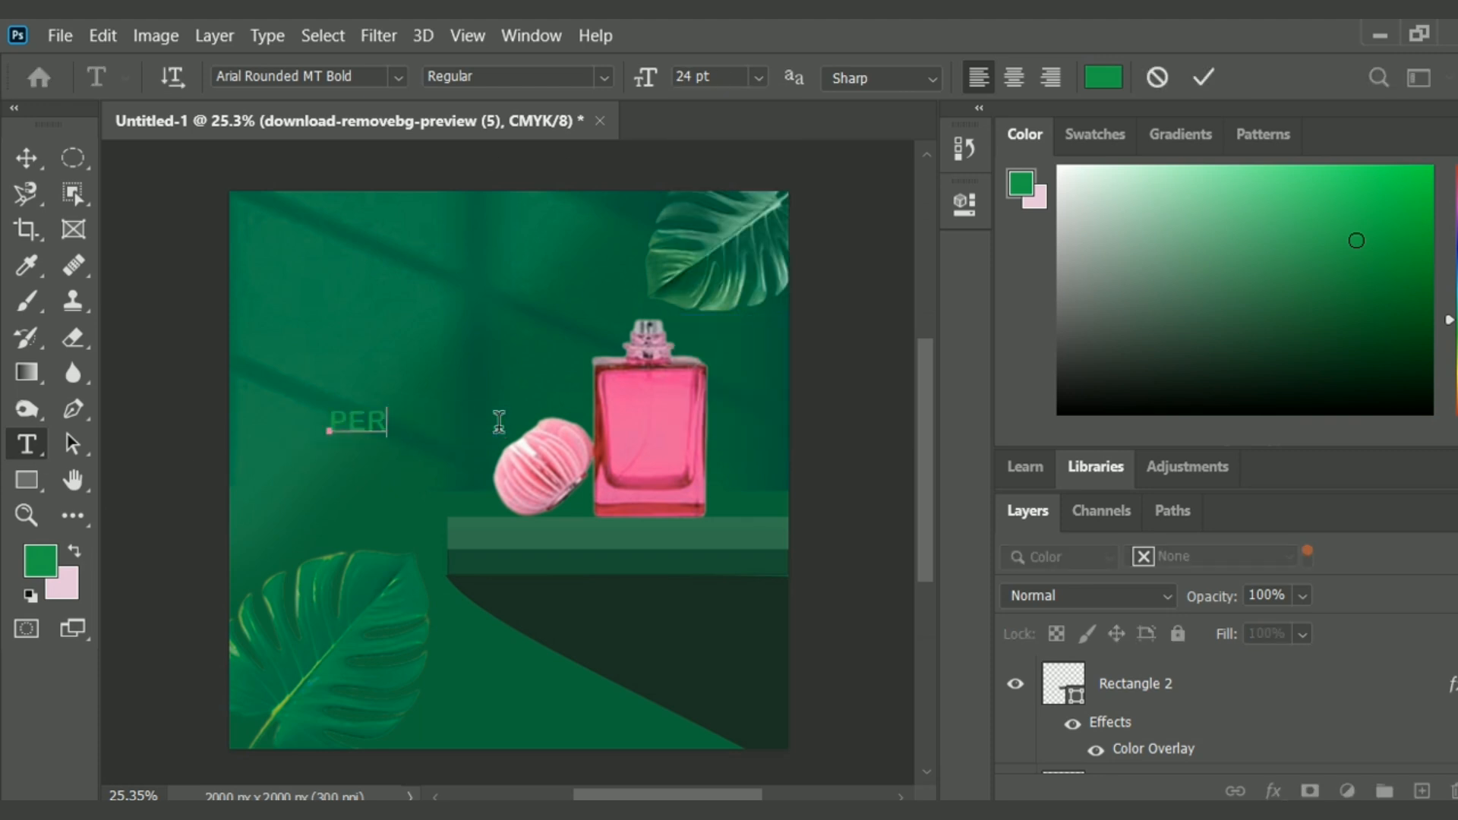
left_click(31, 158)
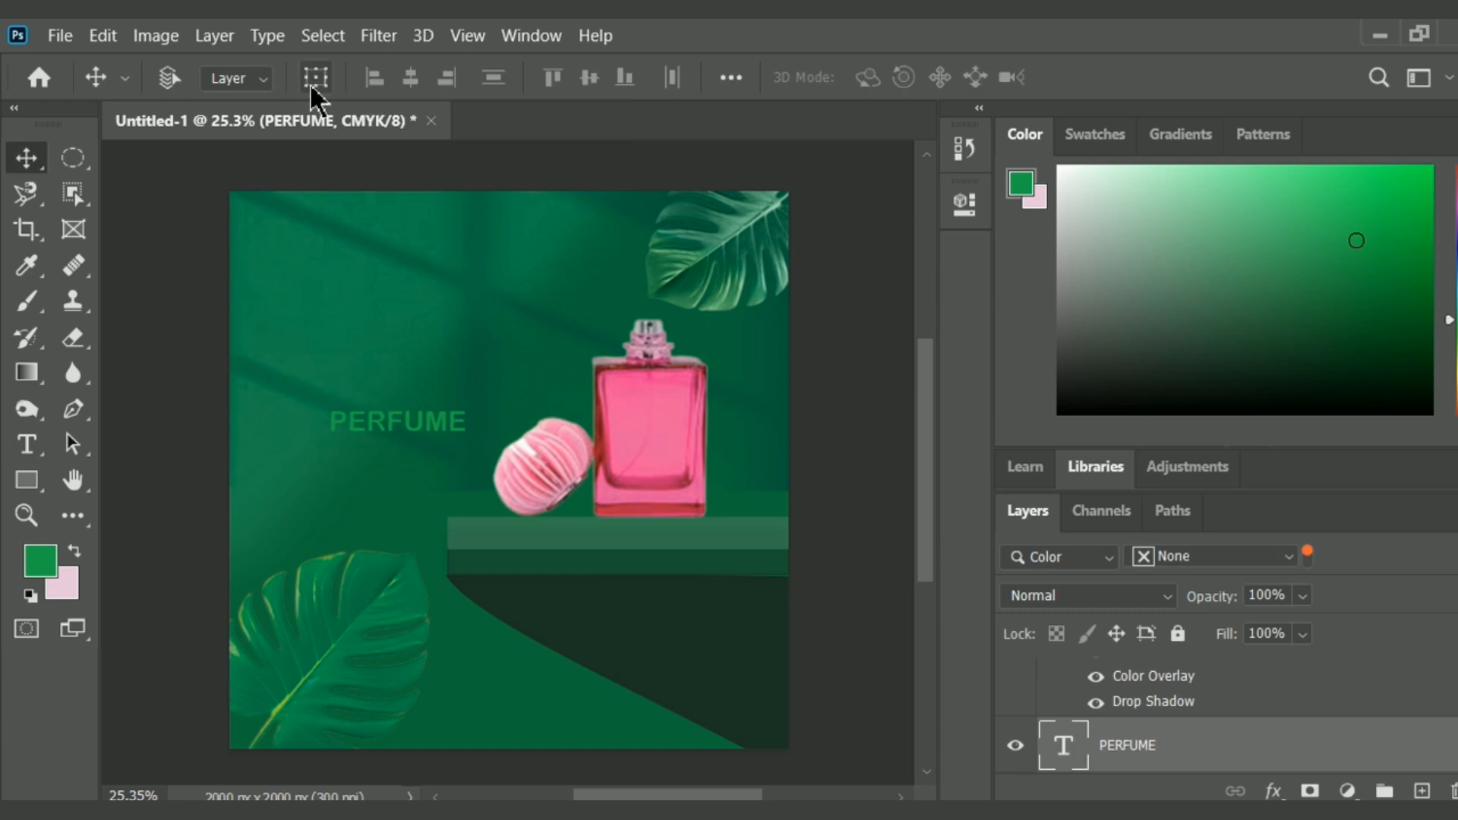
Scale the PERFUME text to about 267% and position it across the canvas top, beside the upper right leaf.
left_click_drag(465, 410, 692, 262)
left_click_drag(637, 399, 564, 279)
left_click_drag(247, 231, 280, 234)
mouse_move(500, 267)
left_mouse_down()
mouse_move(470, 253)
mouse_move(483, 253)
left_mouse_up()
left_click(1298, 77)
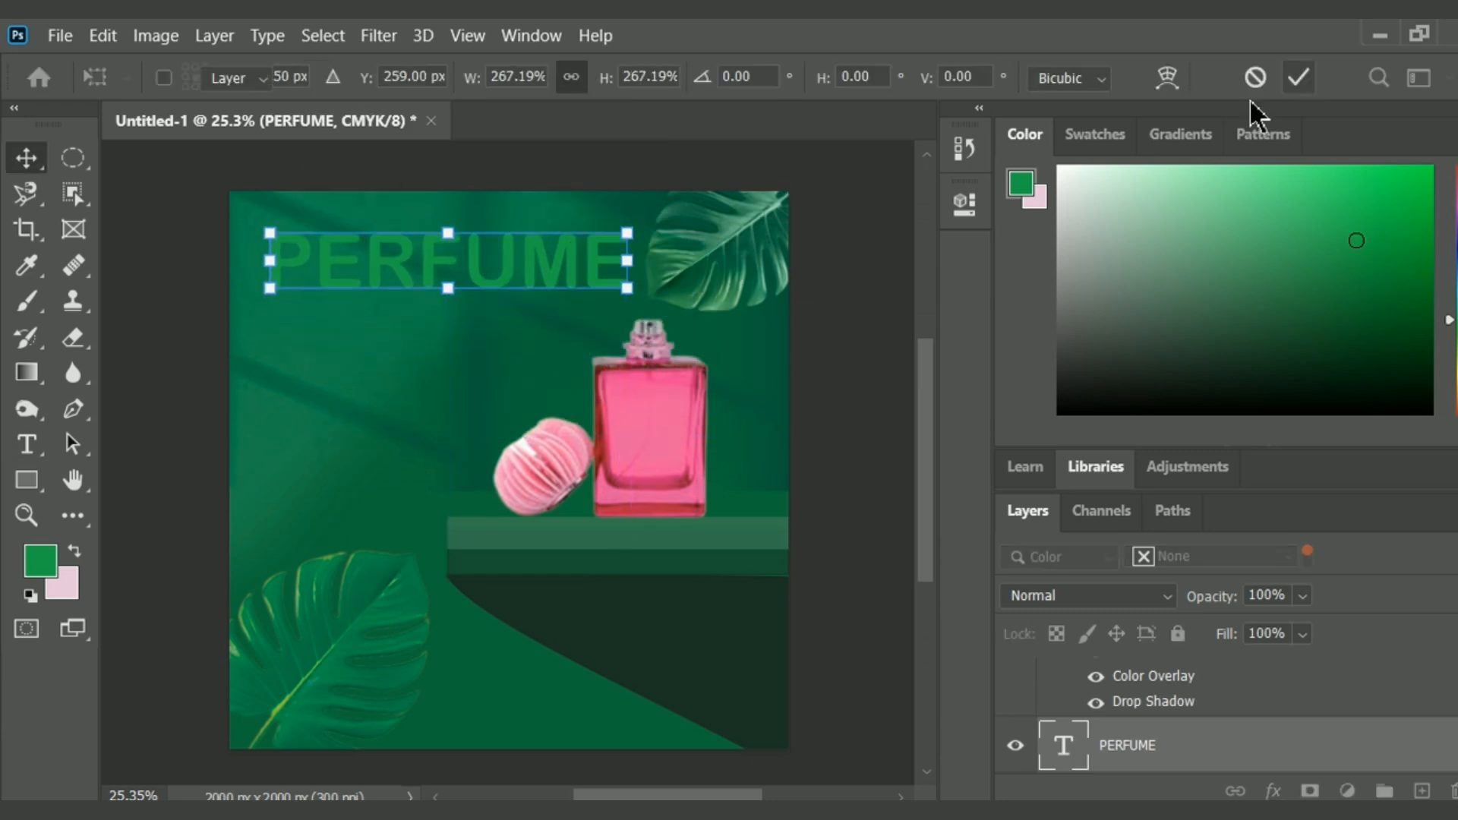
Change the PERFUME title's font to Consolas.
left_click(27, 445)
left_click(398, 77)
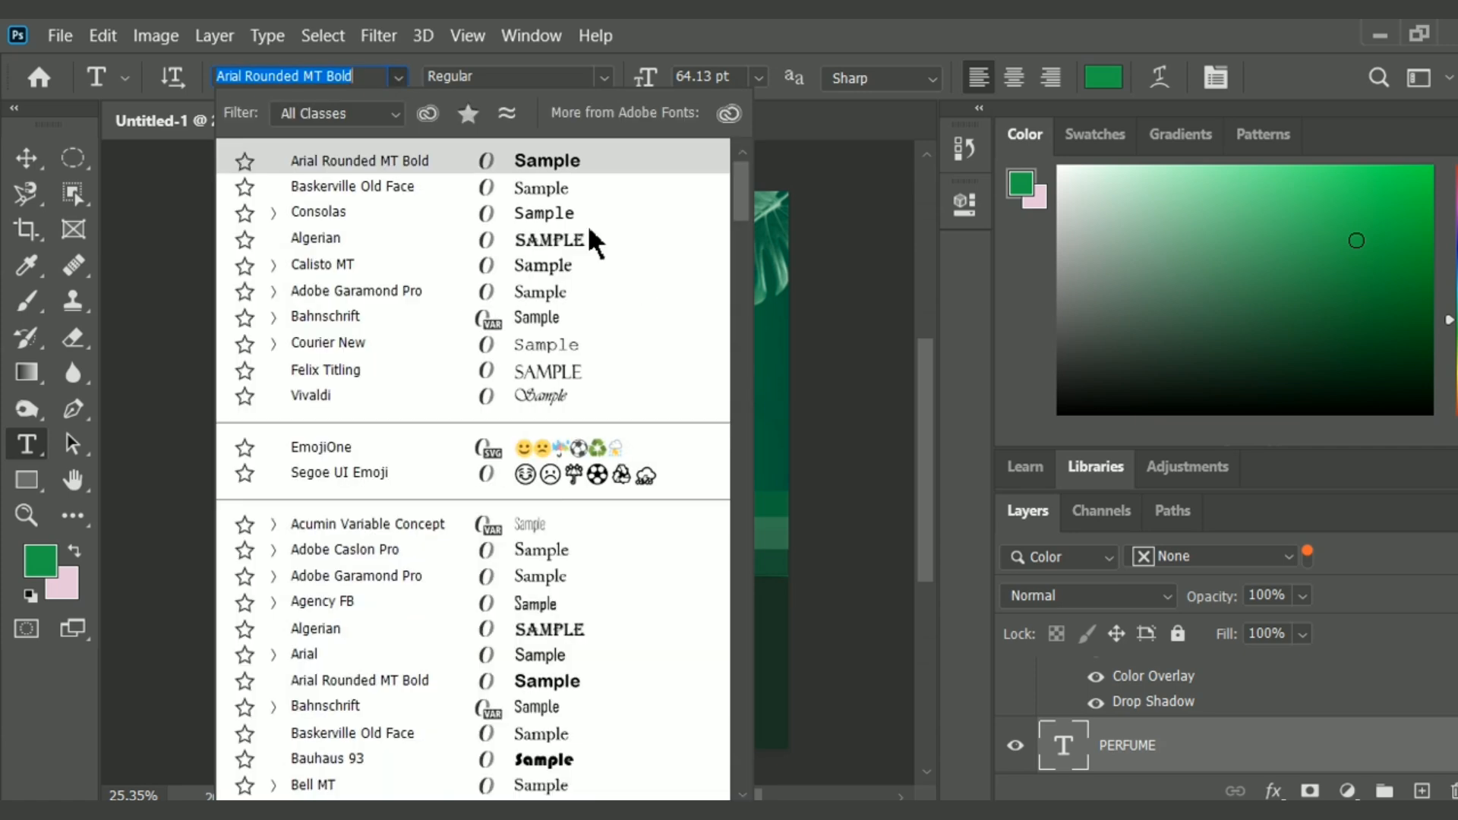
left_click(584, 209)
Apply a near-white Color Overlay to the PERFUME title.
double_click(1228, 741)
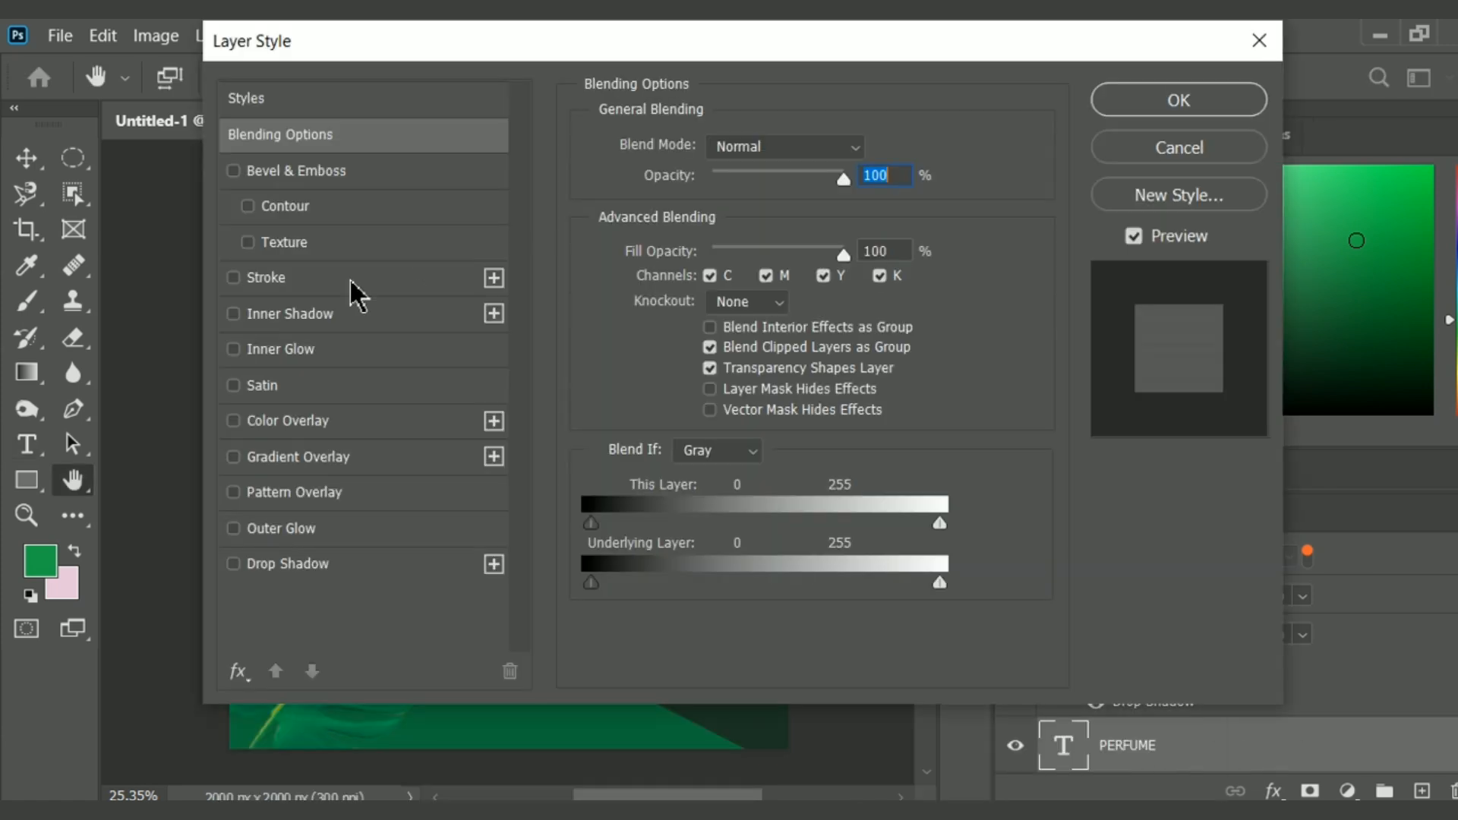
left_click(289, 420)
left_click(872, 147)
left_click(395, 155)
left_click(1016, 128)
key("Return")
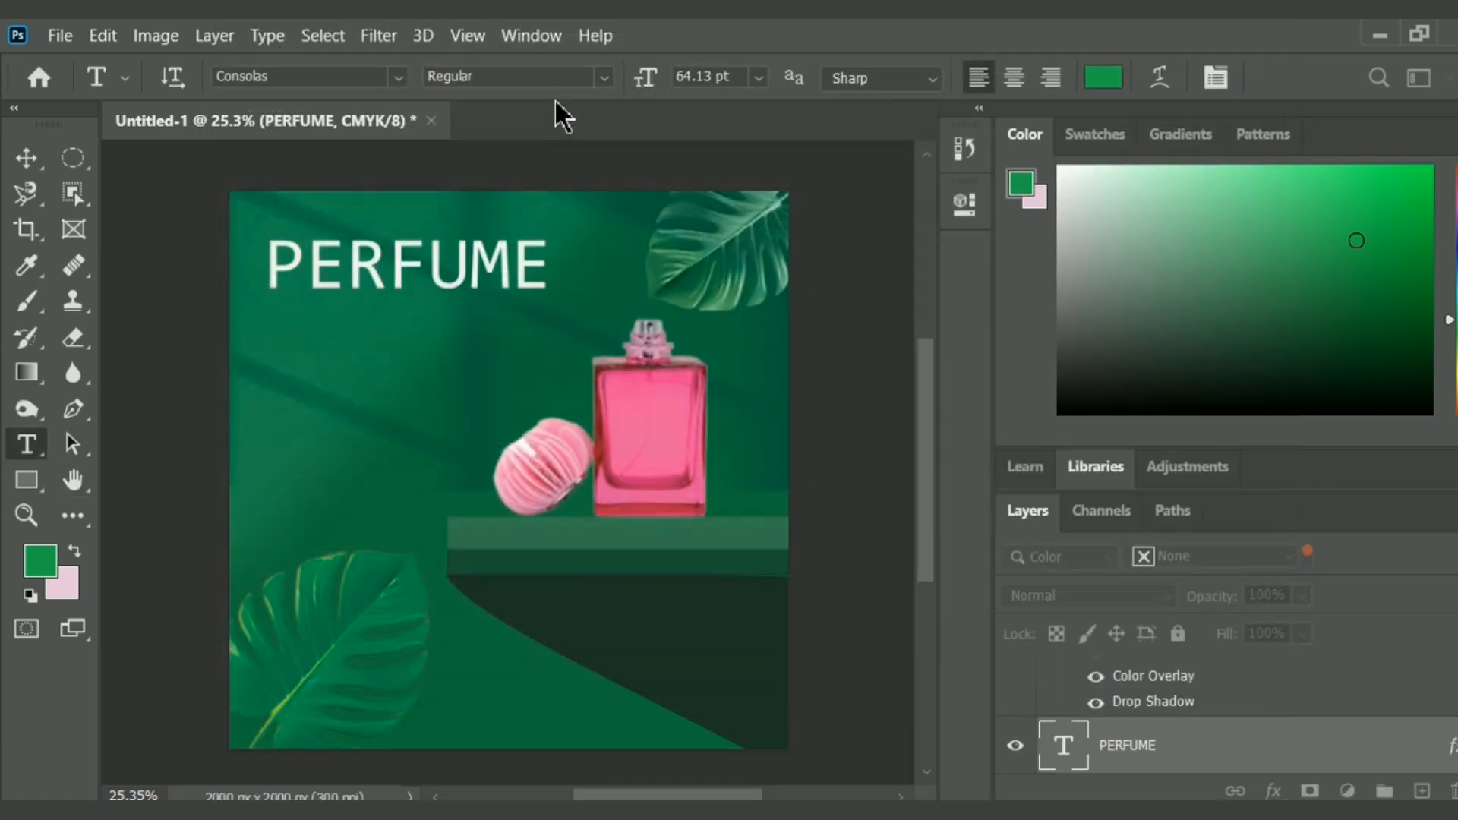
Change the PERFUME title's font to Baskerville Old Face and reposition it beside the upper leaf.
left_click(26, 158)
left_click_drag(505, 281, 550, 265)
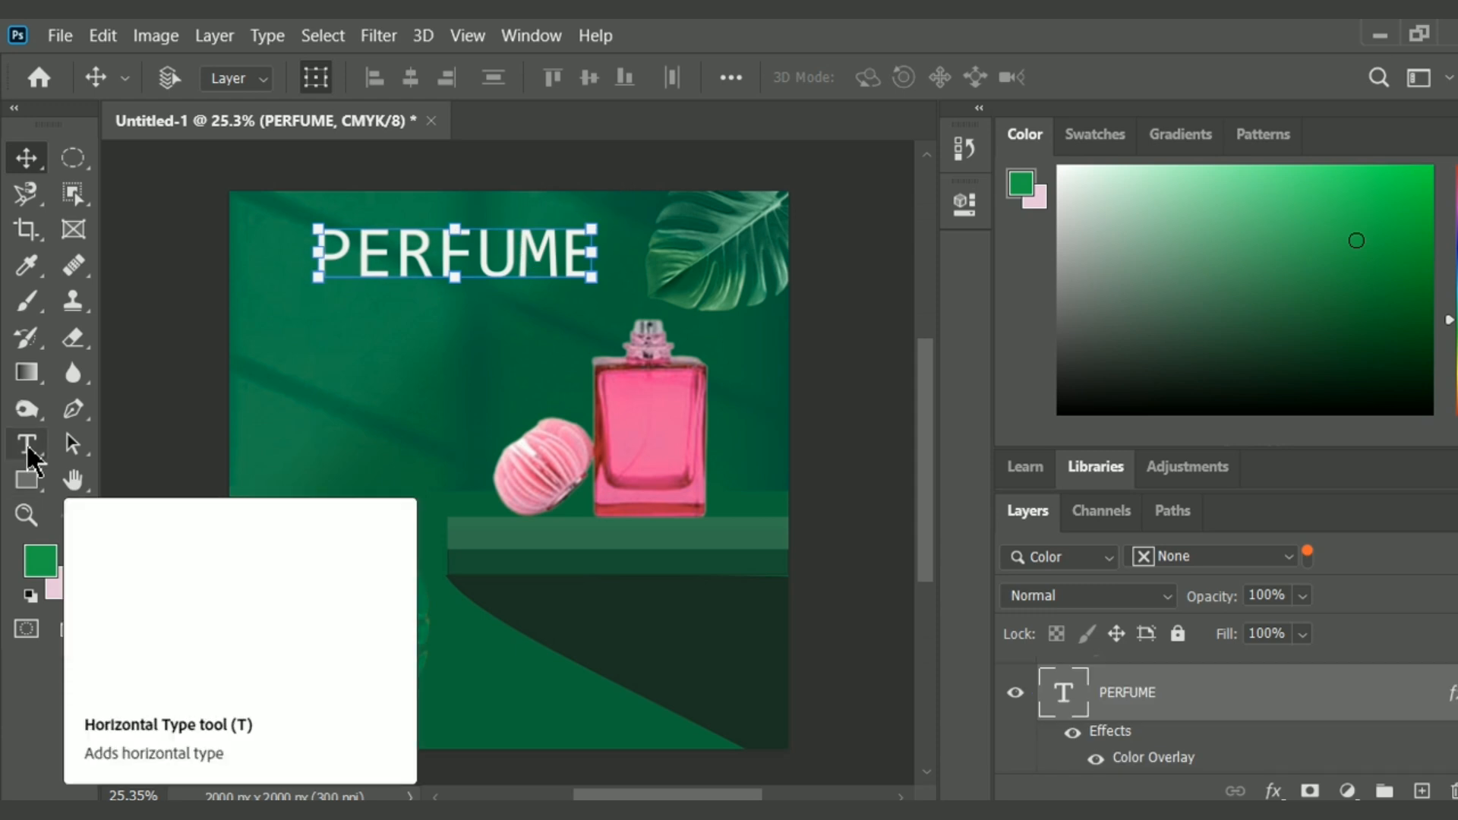
left_click(26, 444)
left_click(398, 77)
left_click(450, 211)
left_click(27, 158)
left_click_drag(576, 277, 536, 284)
Add the text Special Sale in 24 pt Baskerville Old Face to the empty area beside the pink bottle cap.
key("t")
left_click(320, 435)
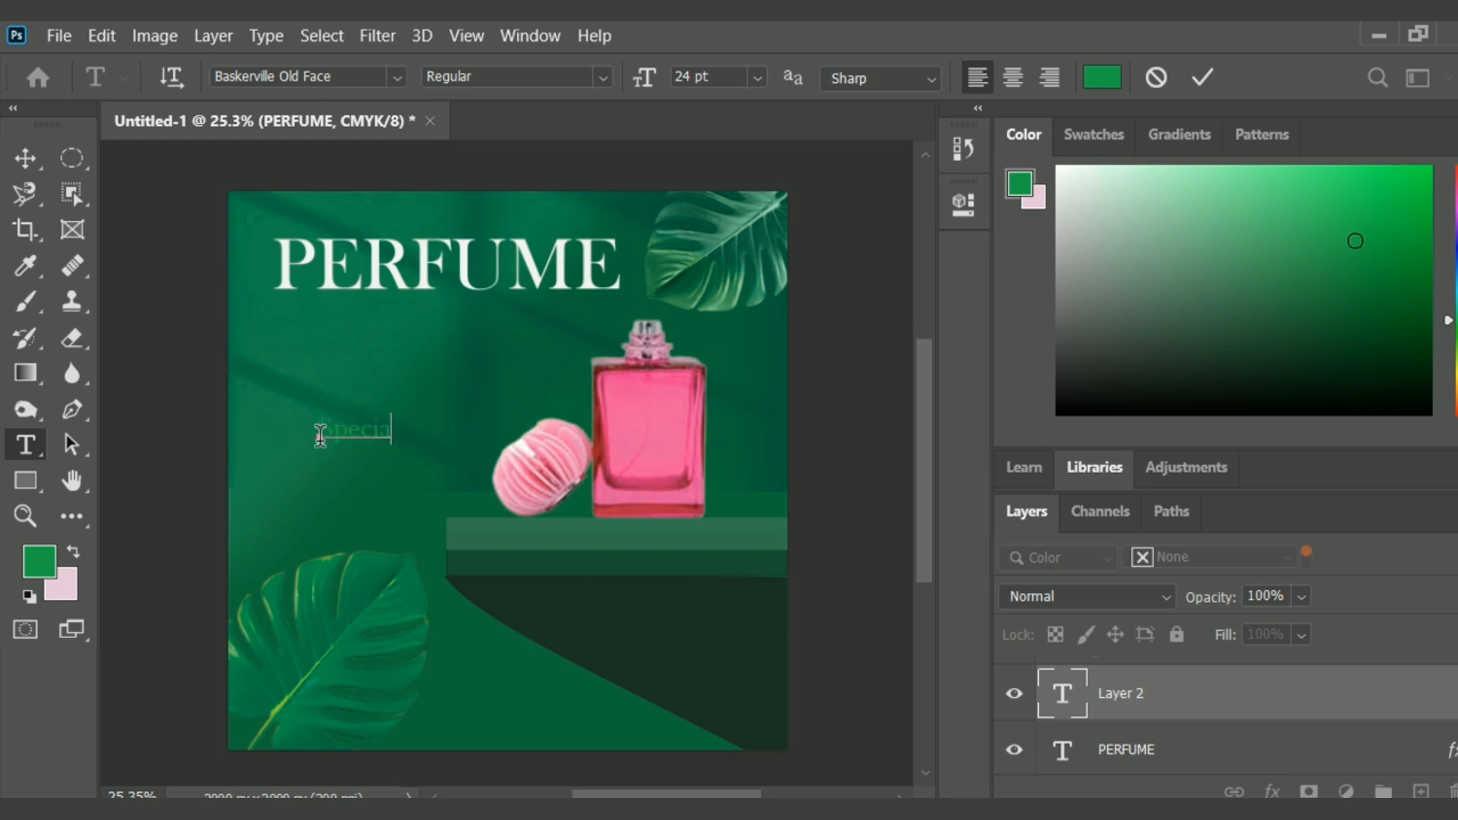
type("Special Sale")
Enlarge the Special Sale text to about 54 pt and give it a near-white Color Overlay.
left_click(27, 158)
left_click(313, 83)
left_click_drag(452, 430, 626, 387)
double_click(1241, 691)
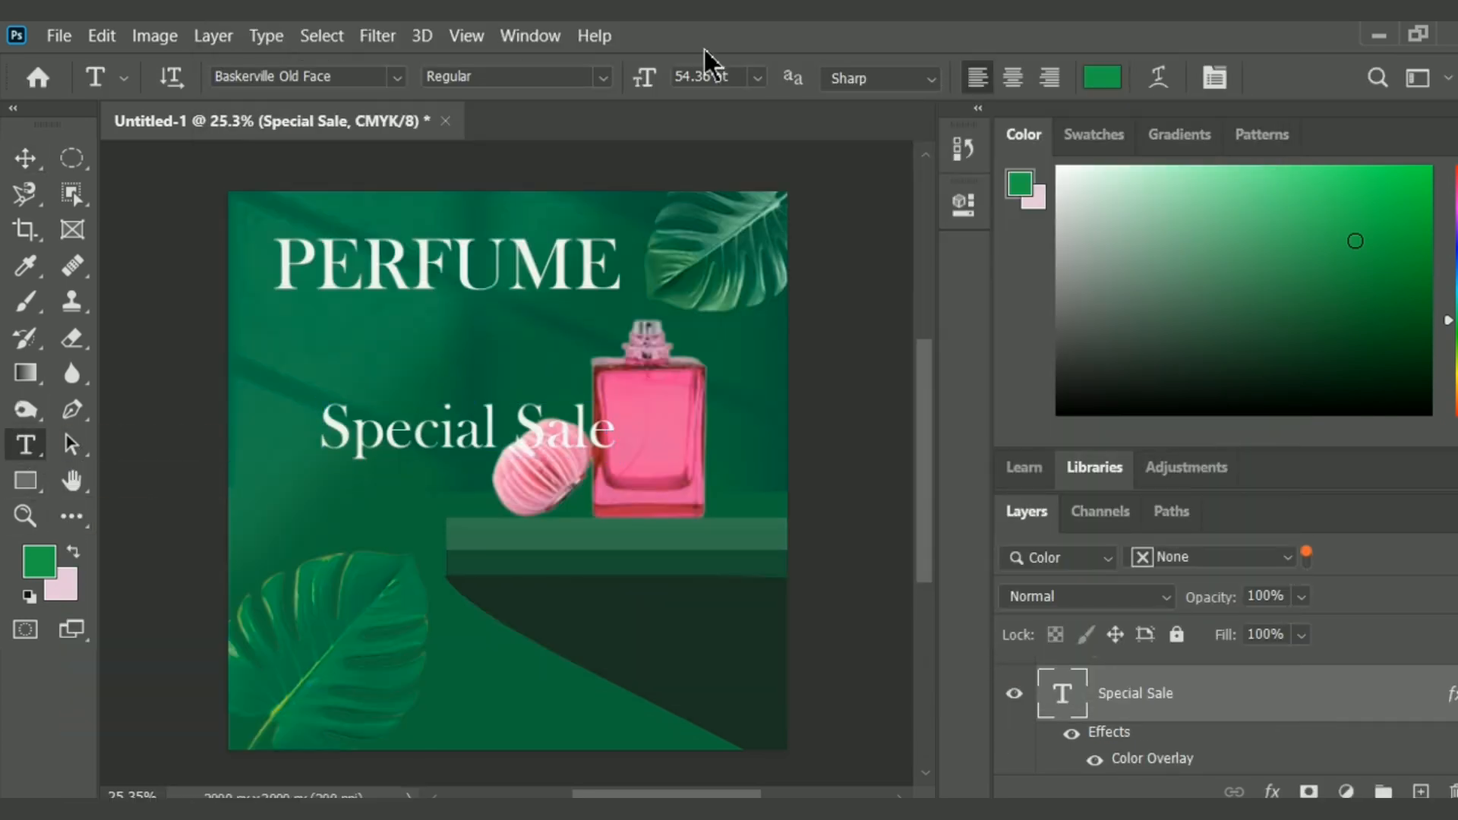
Set the Special Sale text in Vivaldi and move it above the PERFUME title, shifting the title slightly down.
left_click(397, 77)
left_click(510, 391)
key("v")
left_click_drag(455, 442, 390, 232)
scroll(1246, 739, "down", 2)
left_click(1246, 738)
left_click_drag(492, 268, 485, 292)
Scale the Special Sale text down to 41.81 pt and place it directly above the PERFUME title.
scroll(1186, 753, "down", 3)
scroll(1186, 718, "down", 3)
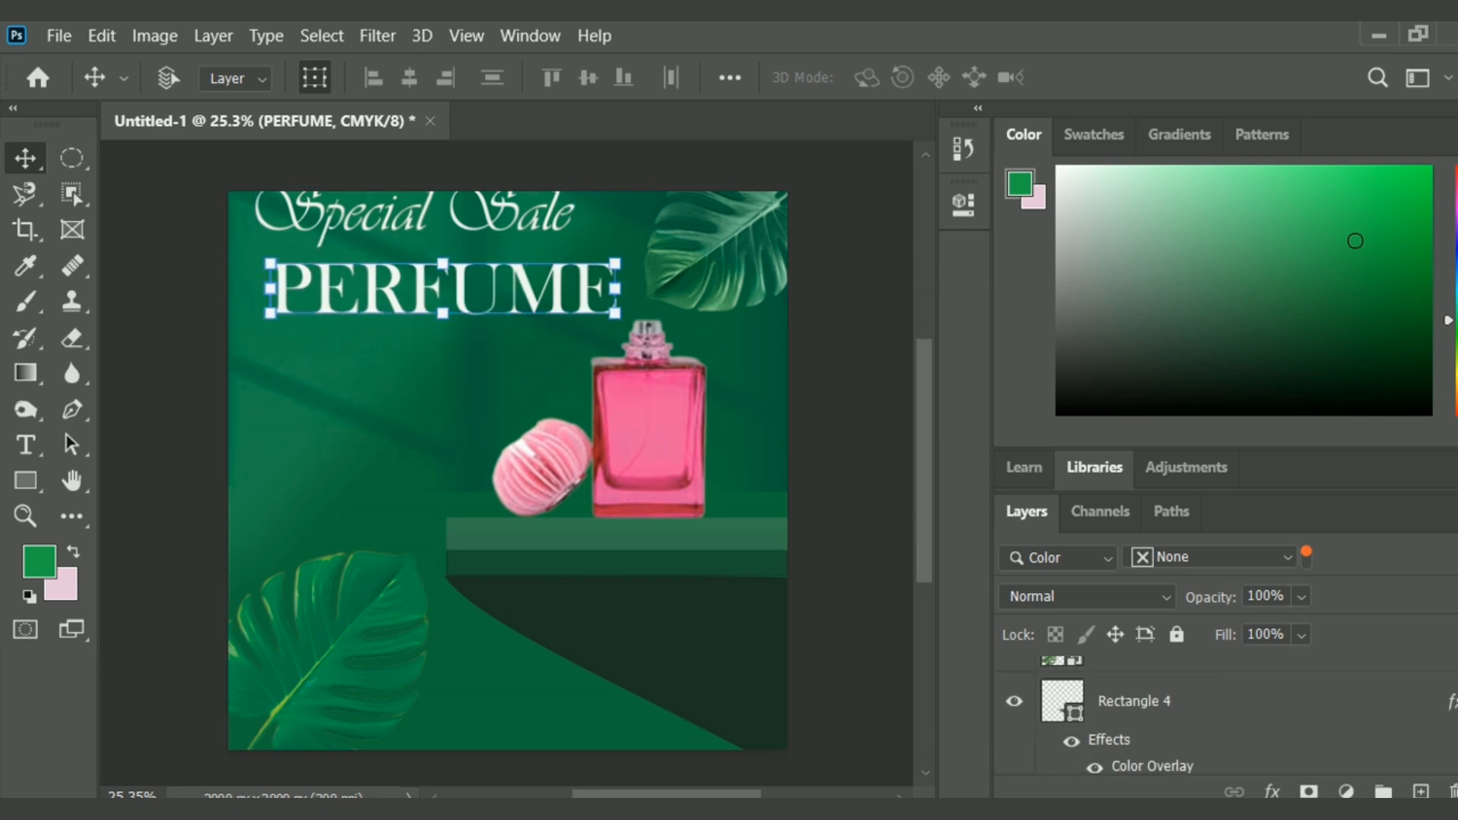
left_click(1341, 704)
left_click_drag(466, 230, 466, 244)
left_click_drag(247, 195, 322, 211)
mouse_move(423, 234)
left_mouse_down()
mouse_move(362, 233)
mouse_move(421, 252)
mouse_move(422, 232)
left_mouse_up()
left_click(1297, 76)
left_click(314, 79)
left_click_drag(552, 247, 559, 248)
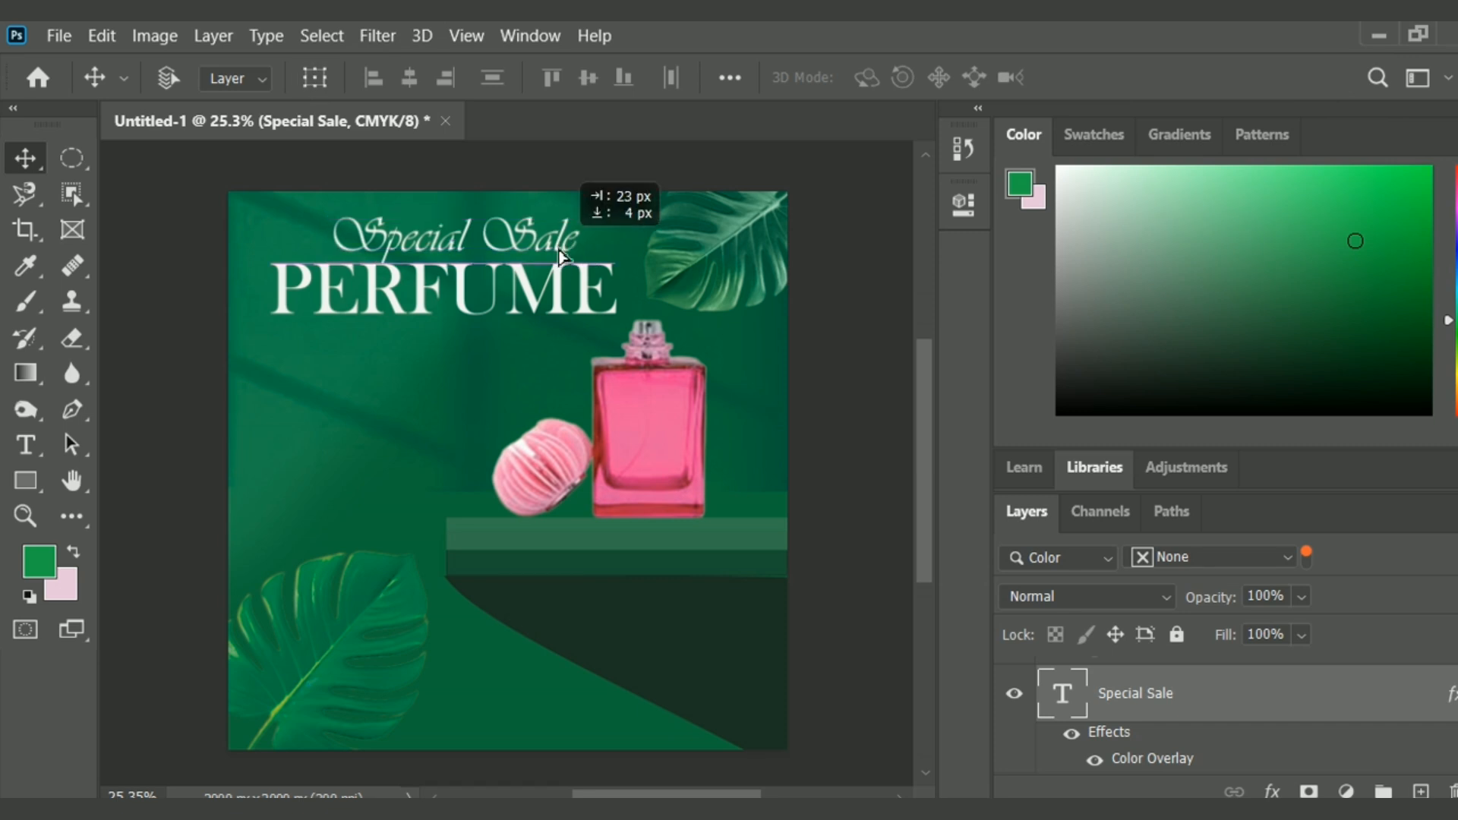
Remove the space between the two words of the Special Sale text.
scroll(922, 479, "down", 1)
left_click(26, 446)
left_click(487, 219)
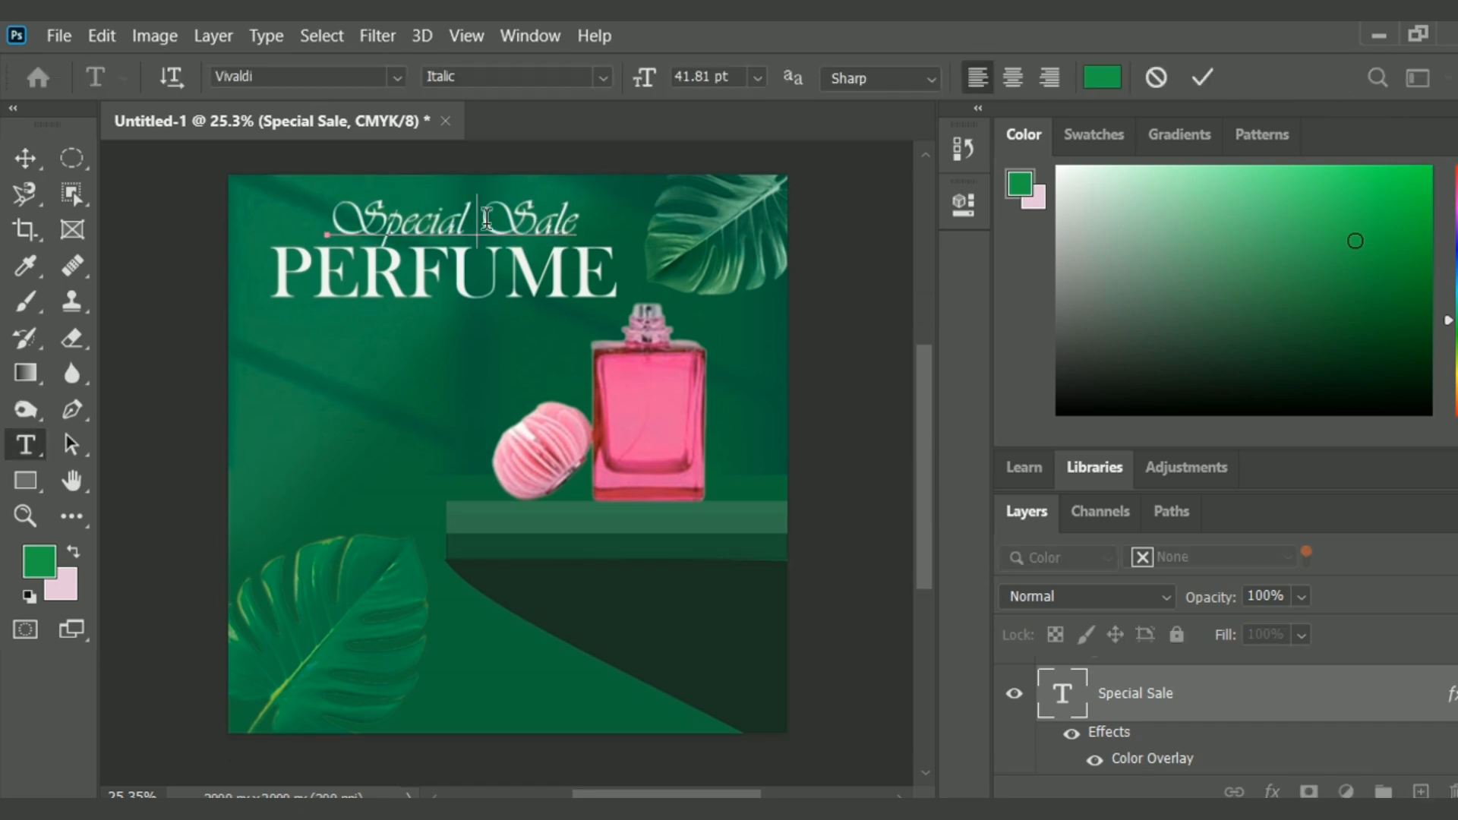
left_click(40, 156)
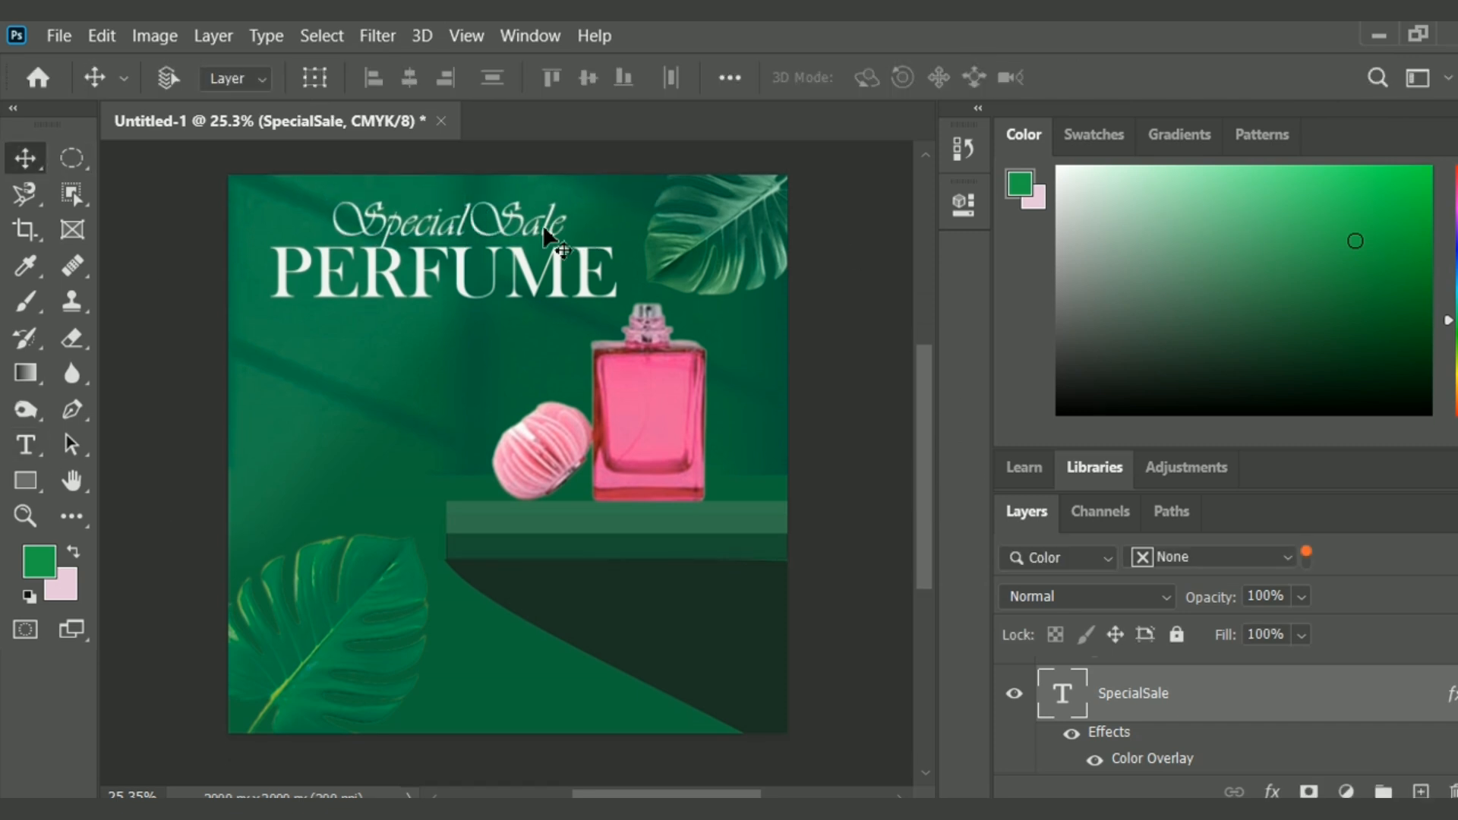
Draw a rectangle of about 514 x 125 px in the empty area beside the bottle cap.
left_click(58, 36)
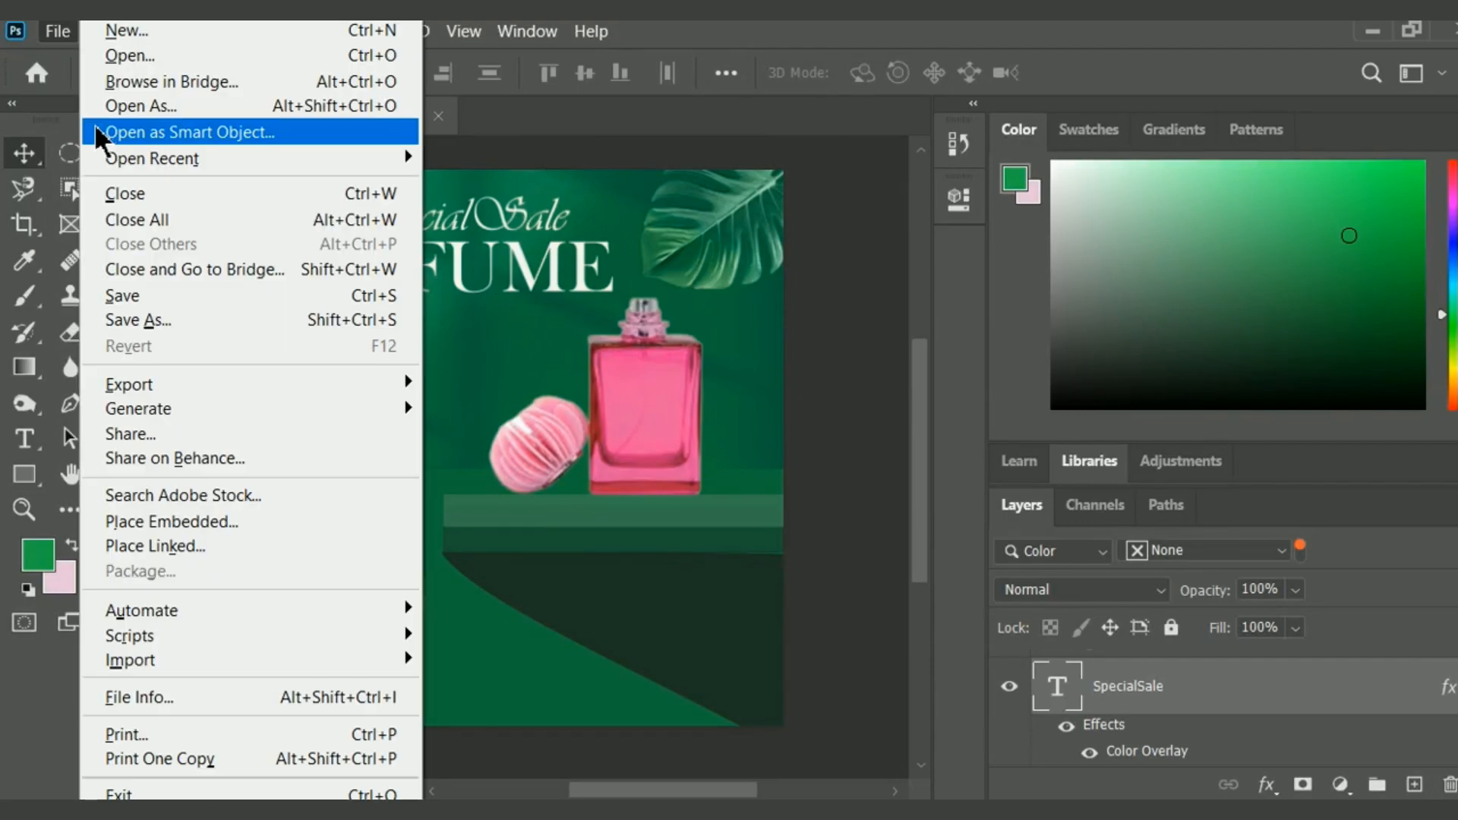
left_click(24, 475)
left_click_drag(345, 374, 488, 408)
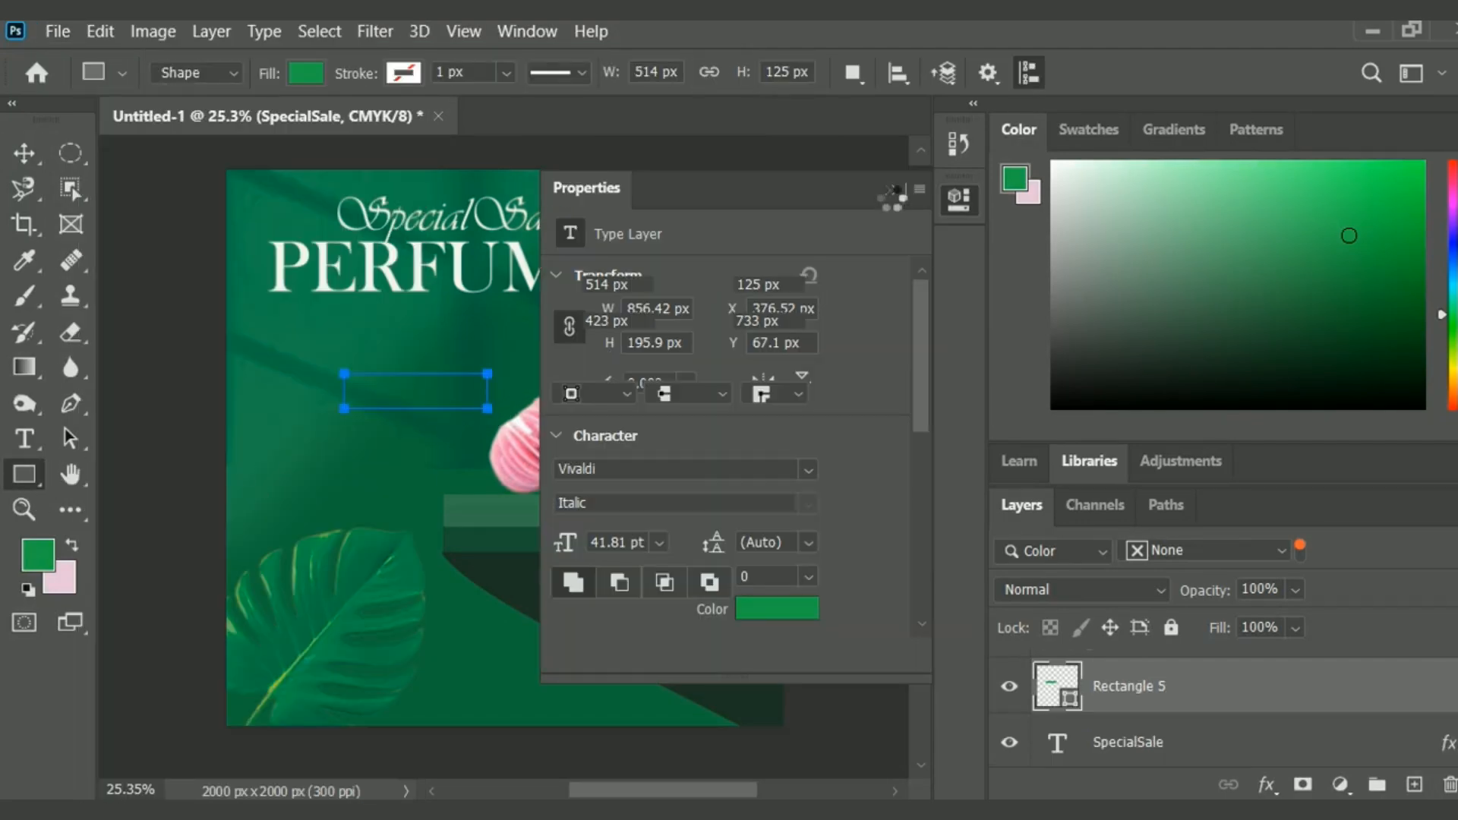
left_click(892, 189)
Sample the poster's dark green as foreground color, then shrink the rectangle slightly and move it beside the lower leaf, below the shelf.
left_click(36, 554)
left_click(482, 681)
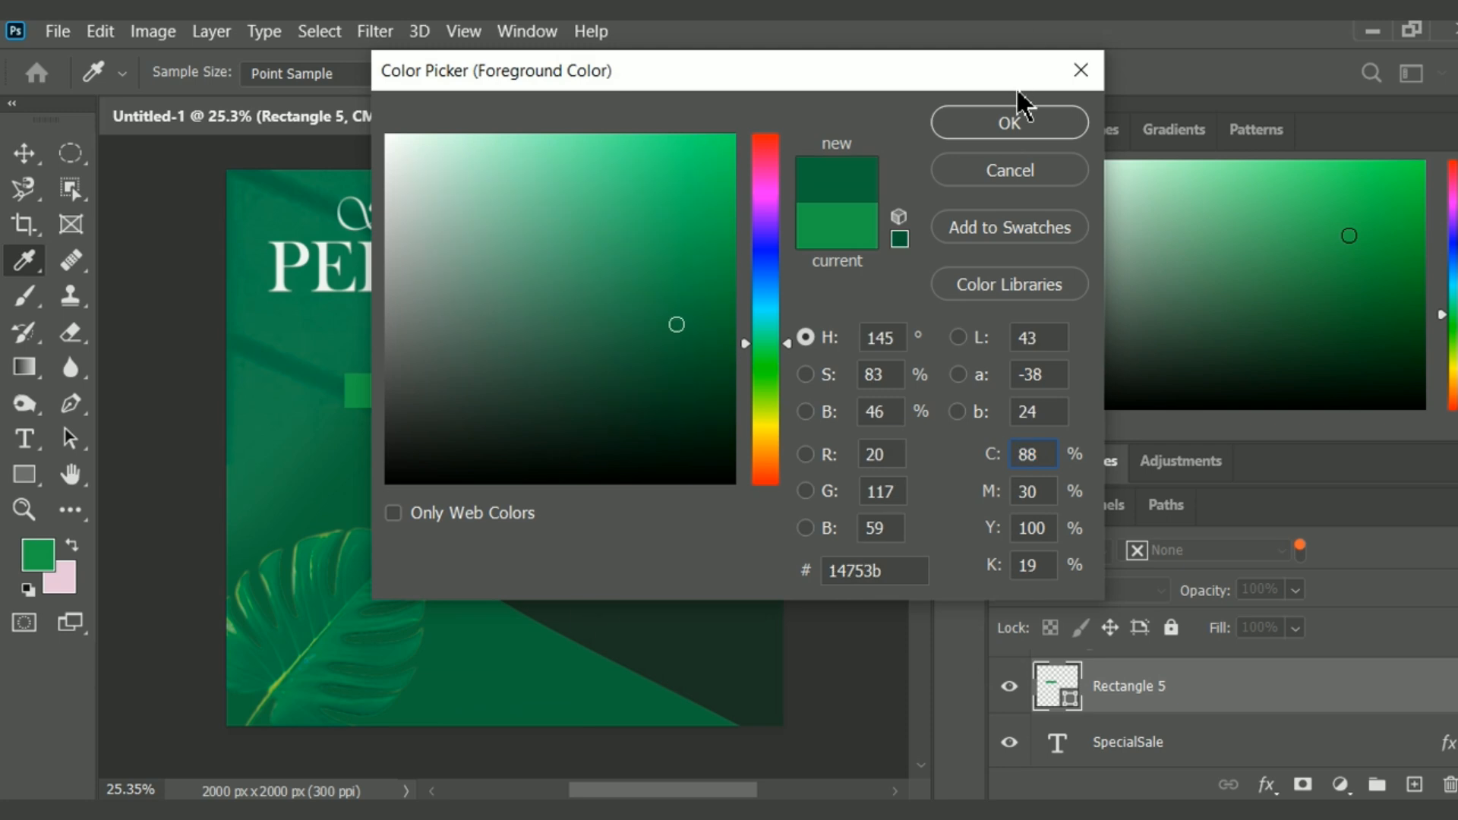
left_click(1022, 120)
key("v")
left_click_drag(417, 404, 526, 674)
left_click(1321, 73)
Give the rectangle a white Color Overlay and a 6 px white stroke positioned inside.
right_click(1177, 706)
left_click(820, 36)
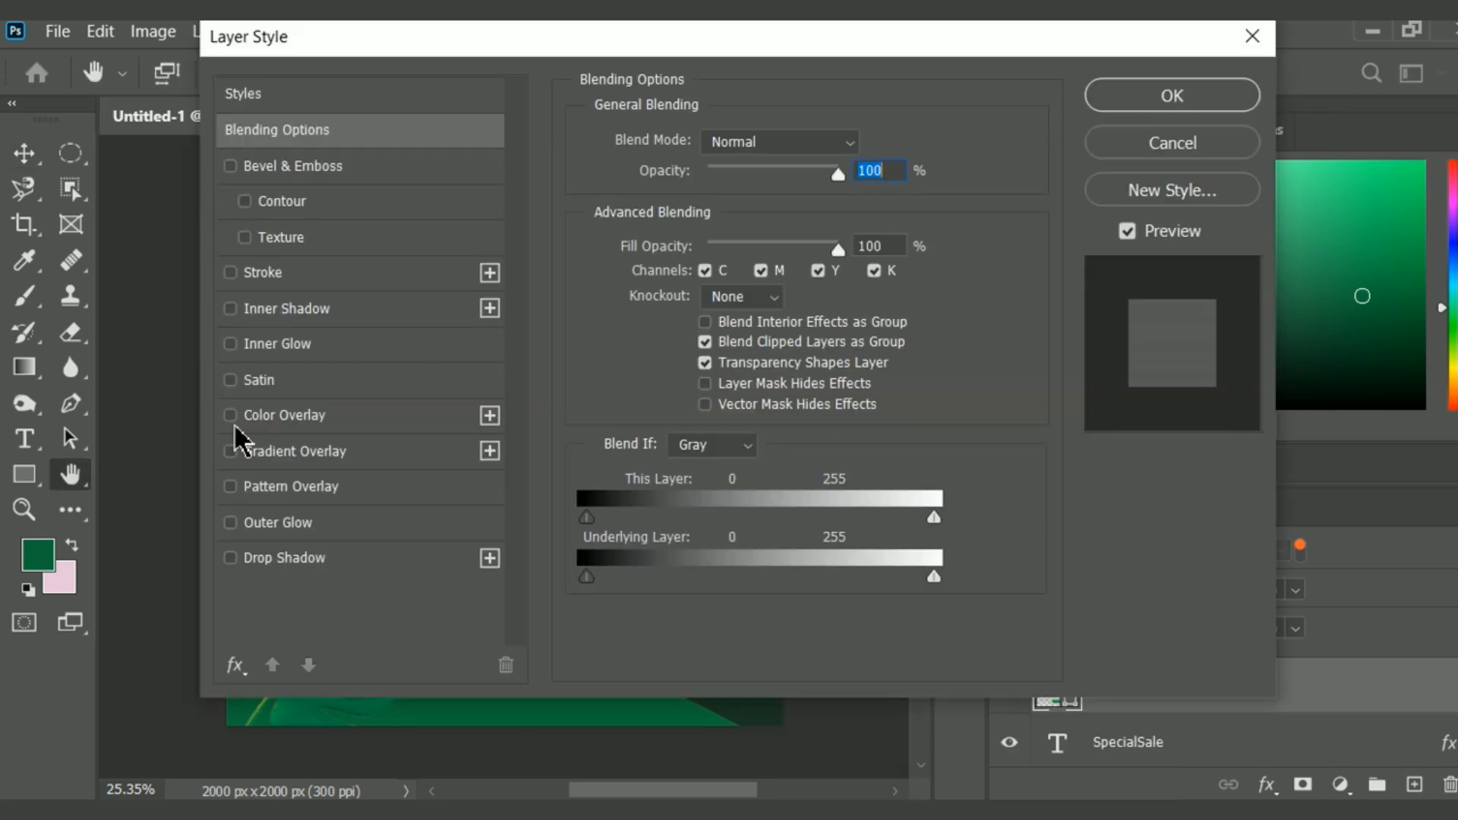
left_click(234, 423)
left_click(312, 266)
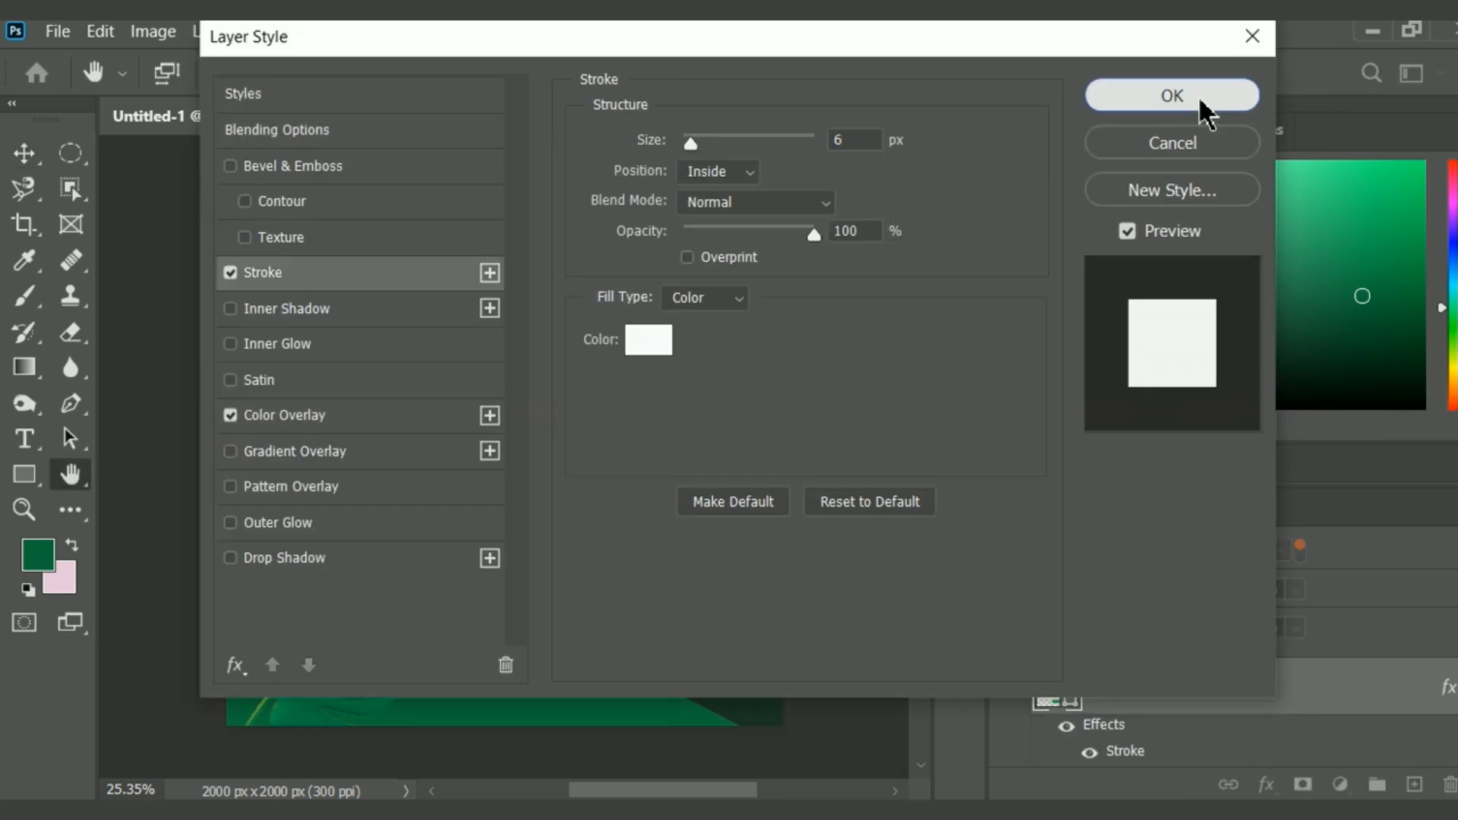
left_click(1202, 99)
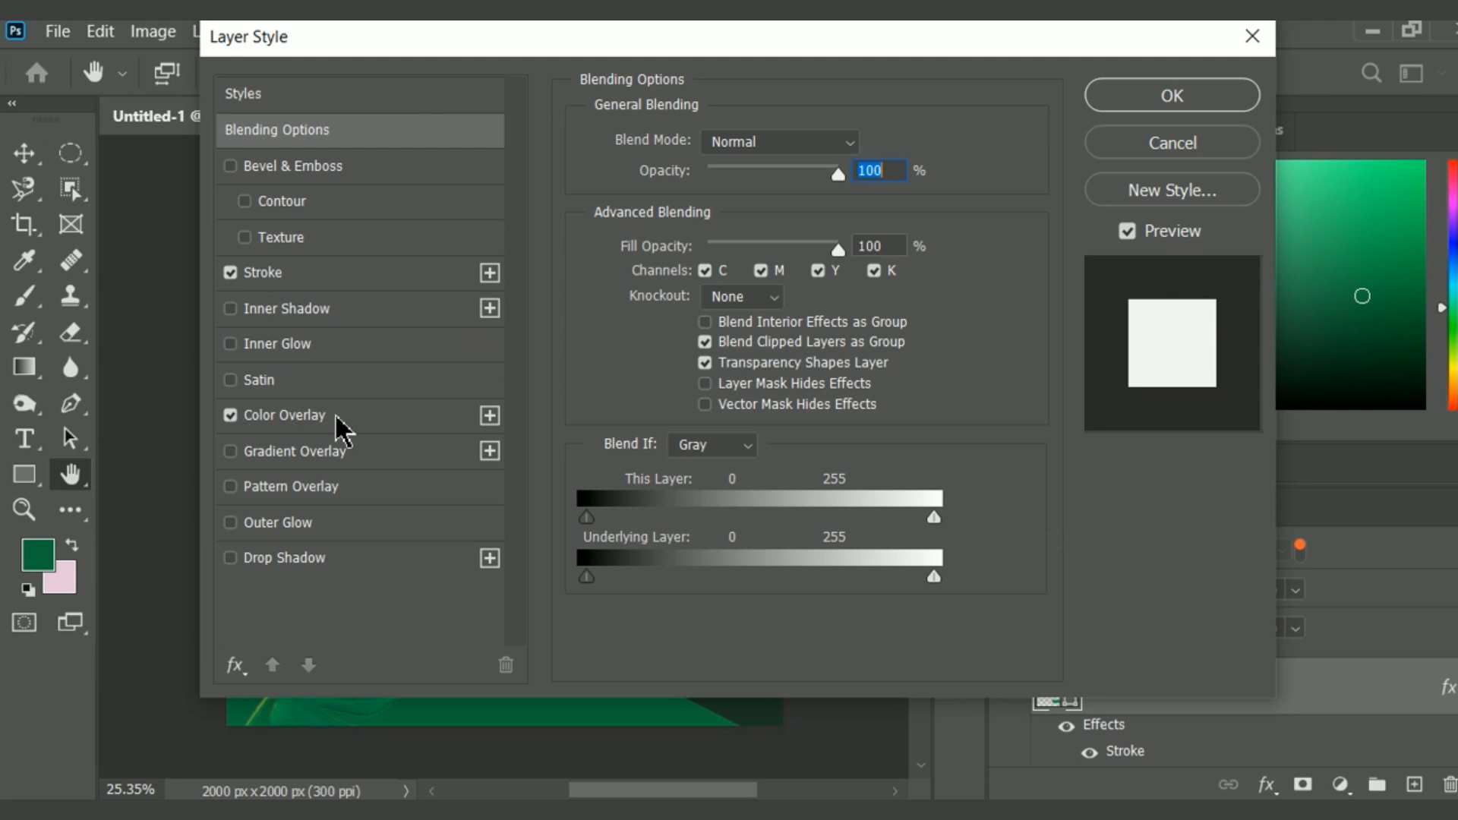
Change the rectangle's Color Overlay to the dark green foreground color.
left_click(336, 420)
left_click(864, 144)
left_click(44, 562)
left_click(1060, 123)
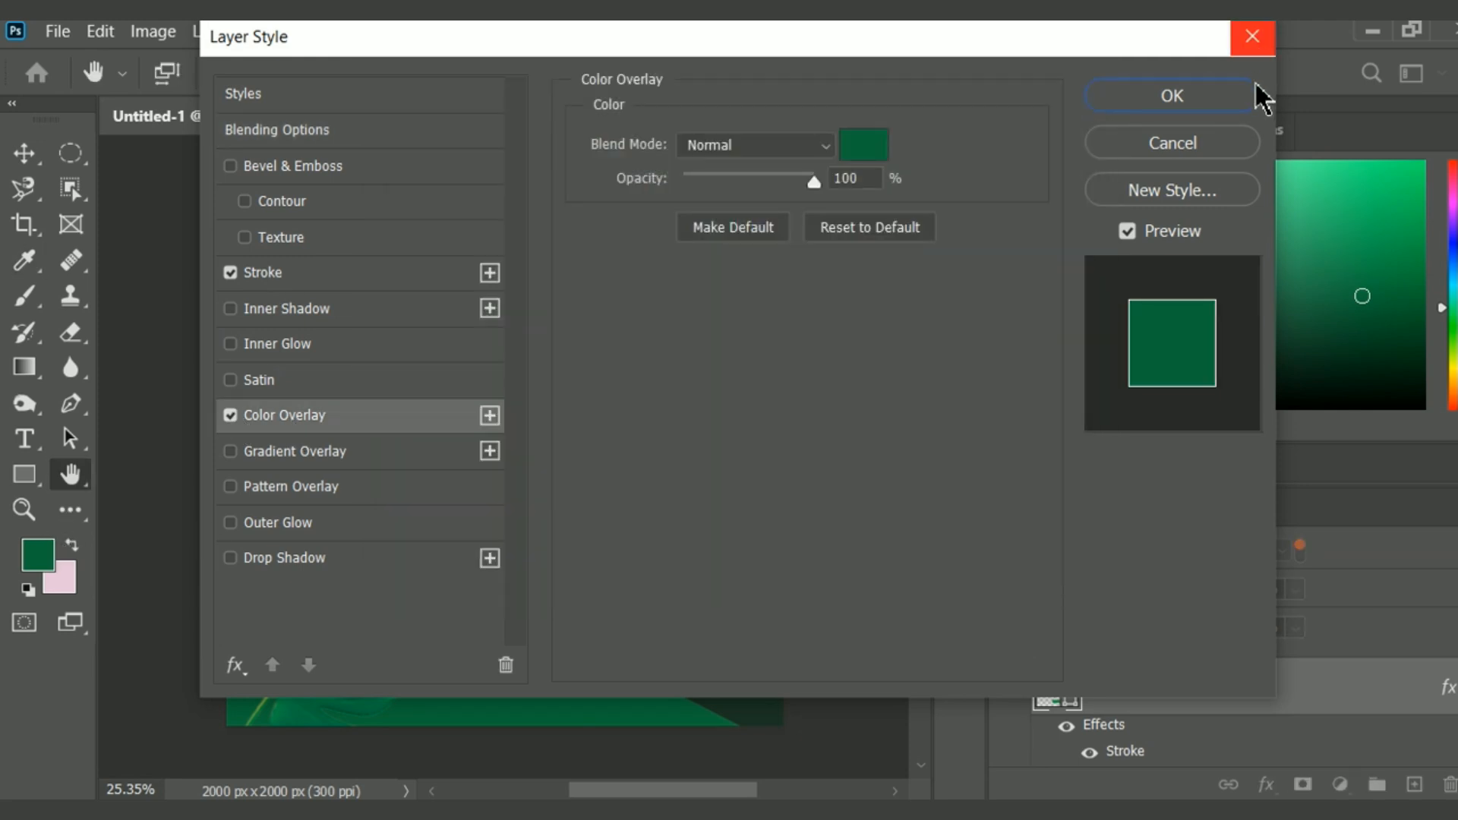
left_click(1252, 95)
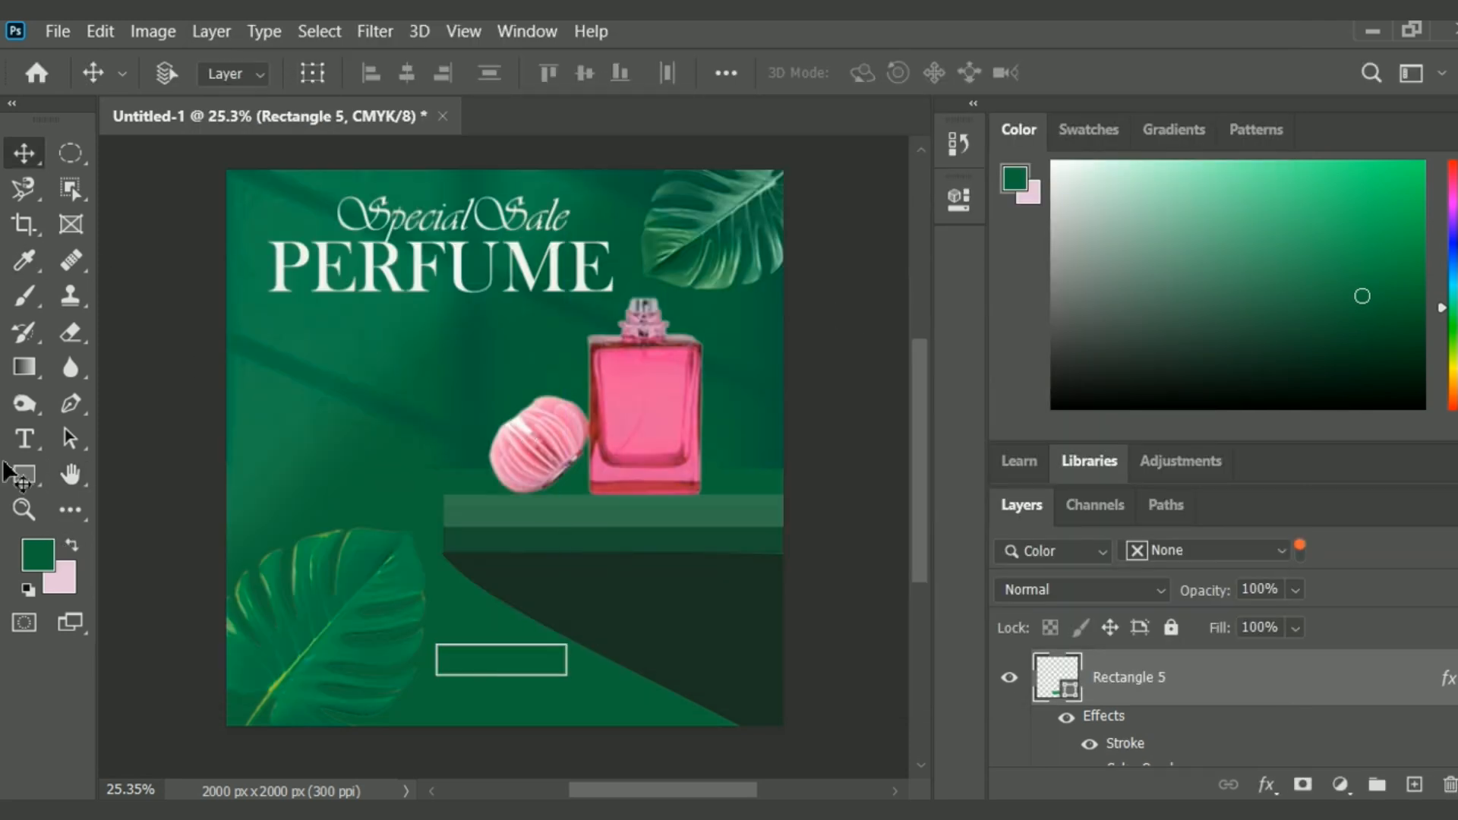
Add the text SHOP NOW in 24 pt Vivaldi to the empty area above the lower leaf.
left_click(25, 439)
left_click(294, 444)
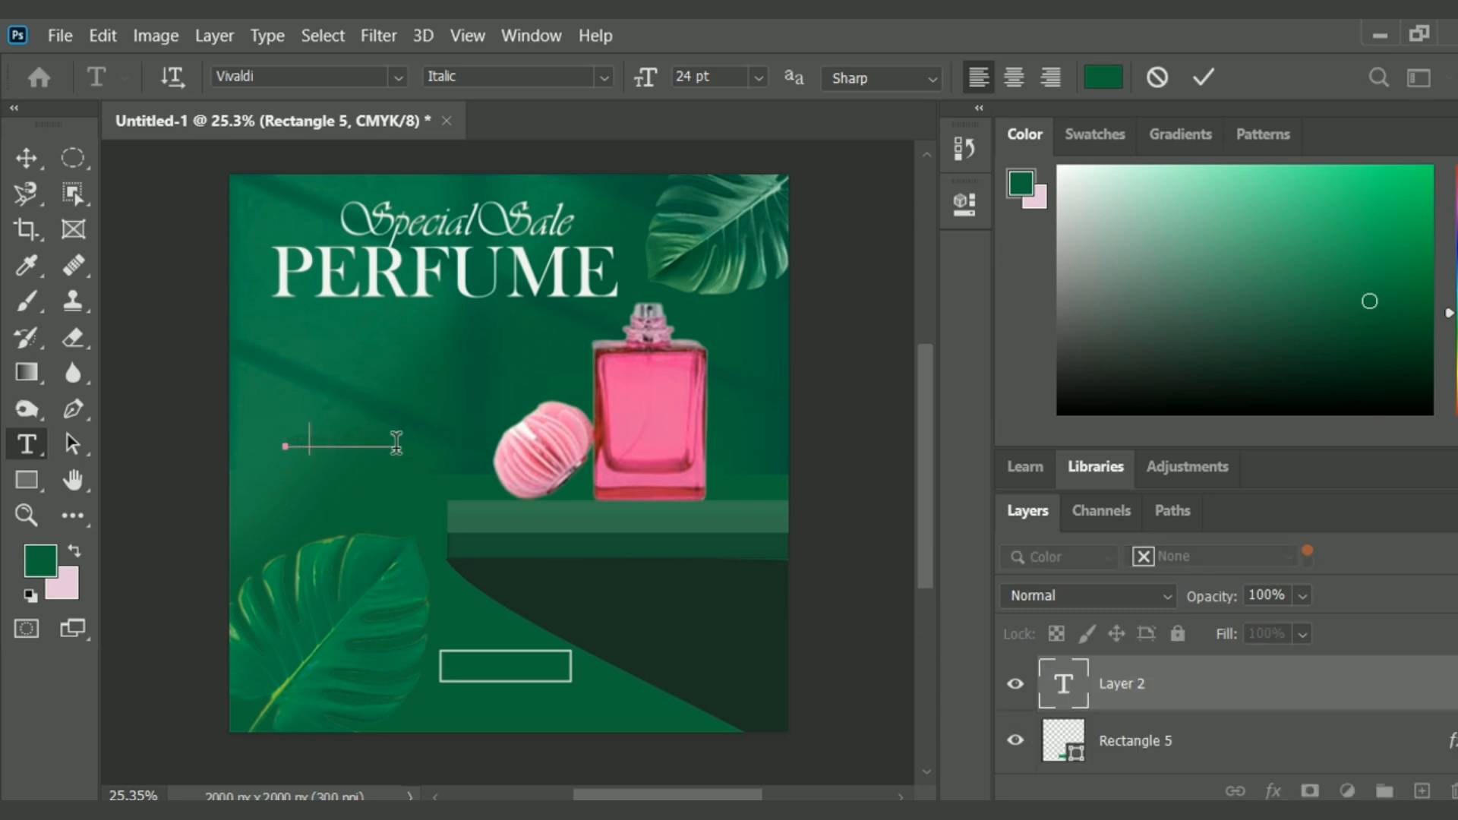
type("ORDER NOW")
Apply a near-white Color Overlay to the SHOP NOW text.
right_click(1178, 687)
left_click(908, 55)
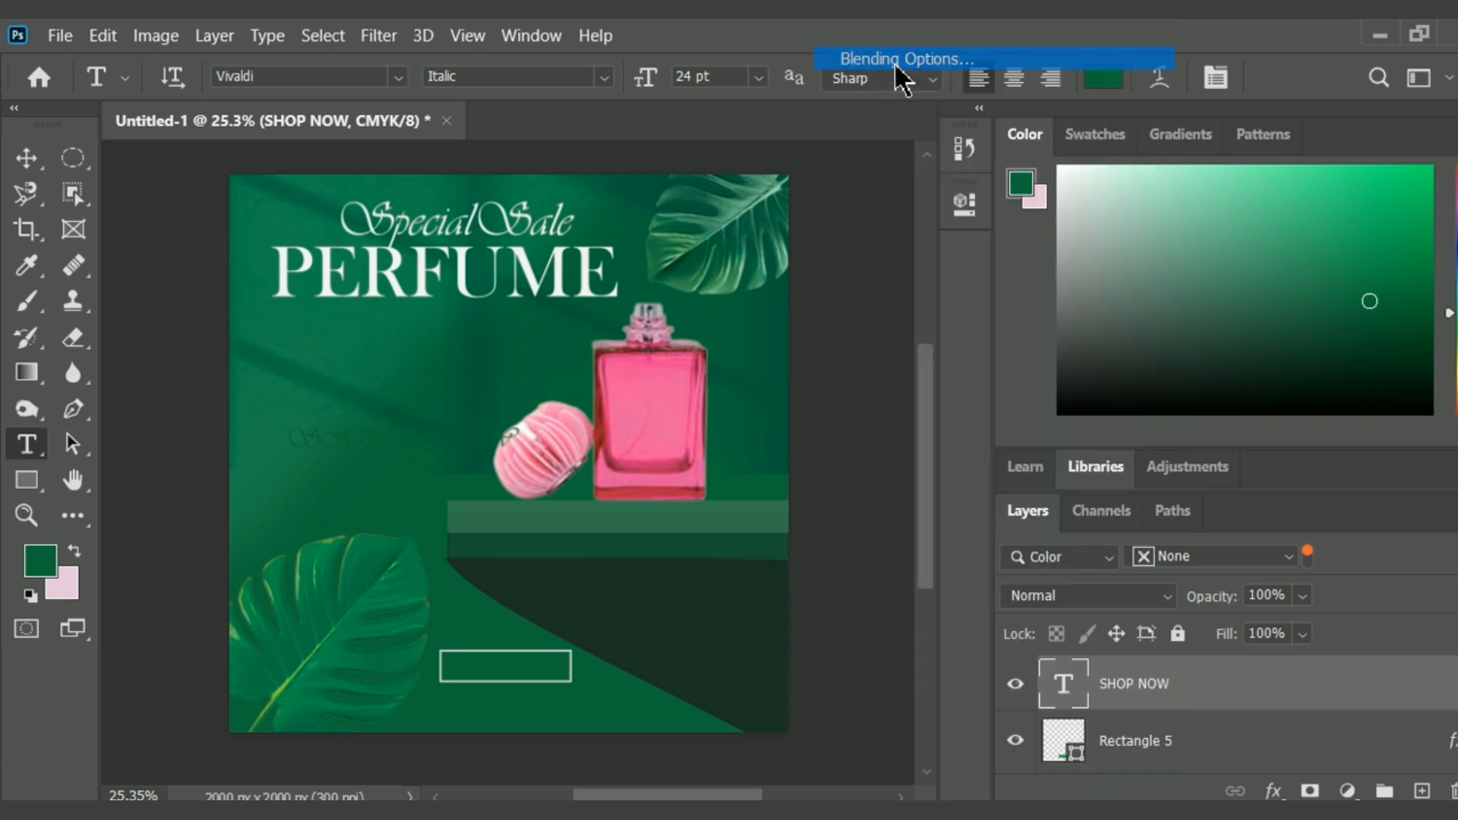
left_click(349, 422)
left_click(870, 149)
left_click(396, 148)
left_click(1056, 133)
key("Return")
Move the SHOP NOW text onto the outlined rectangle and set its font to Adobe Caslon Pro.
left_click(397, 77)
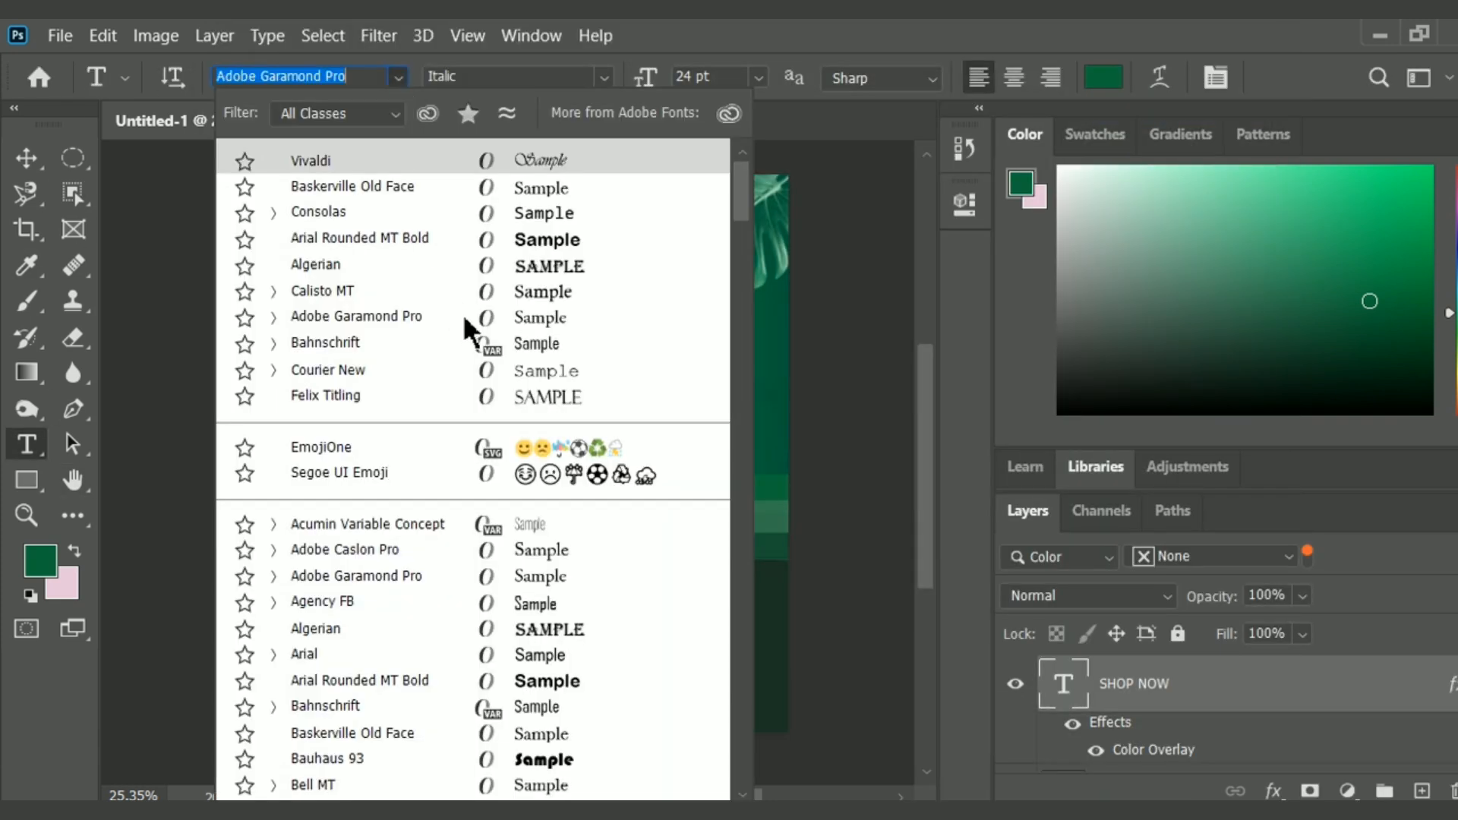
left_click(455, 199)
left_click_drag(439, 446, 572, 675)
left_click(27, 444)
left_click(400, 77)
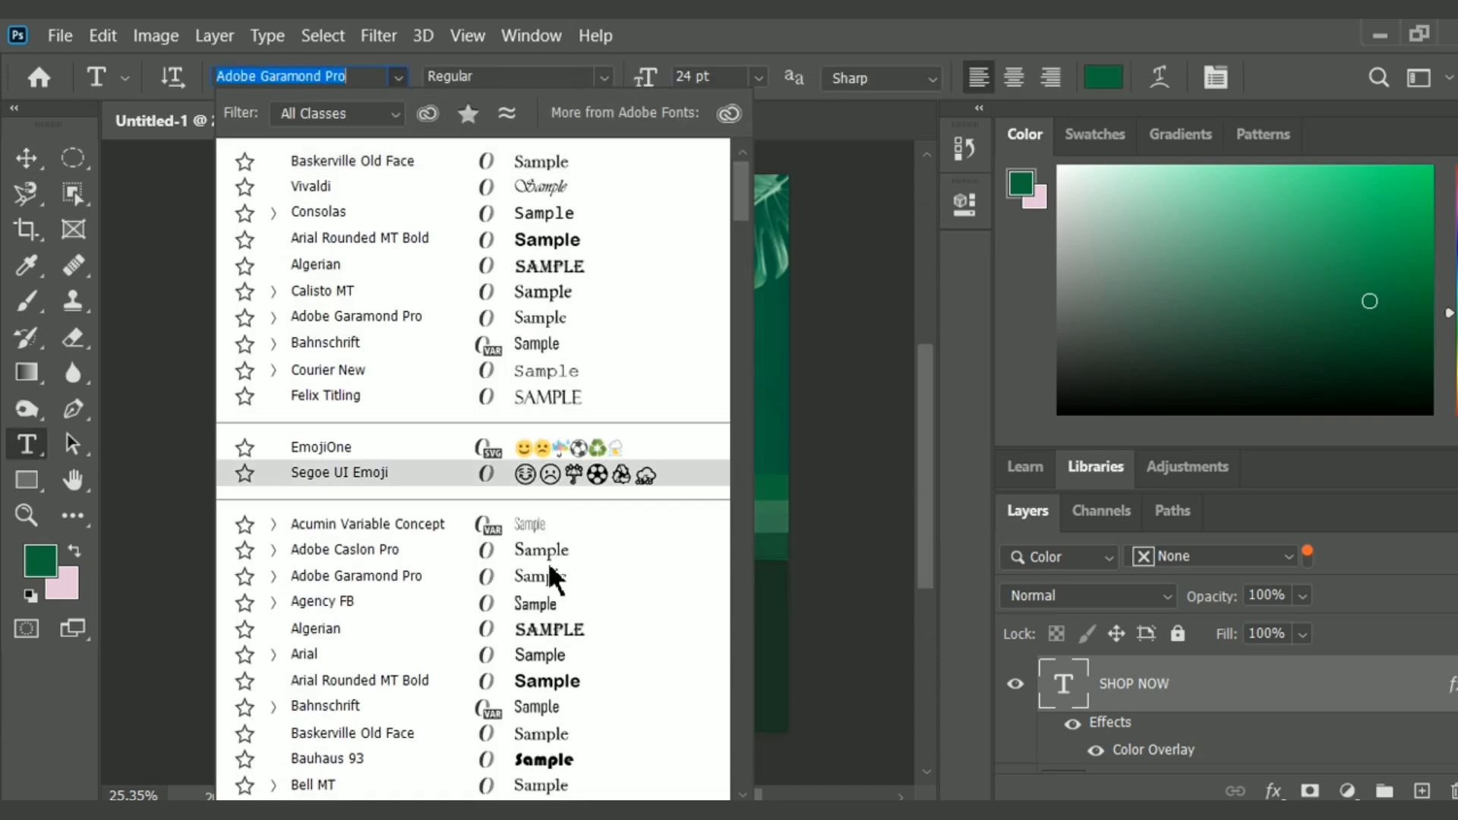
left_click(539, 545)
Scale the SHOP NOW text to about 74% and fit it inside the outlined rectangle.
left_click(26, 159)
left_click_drag(421, 667, 444, 663)
left_click_drag(578, 668, 526, 665)
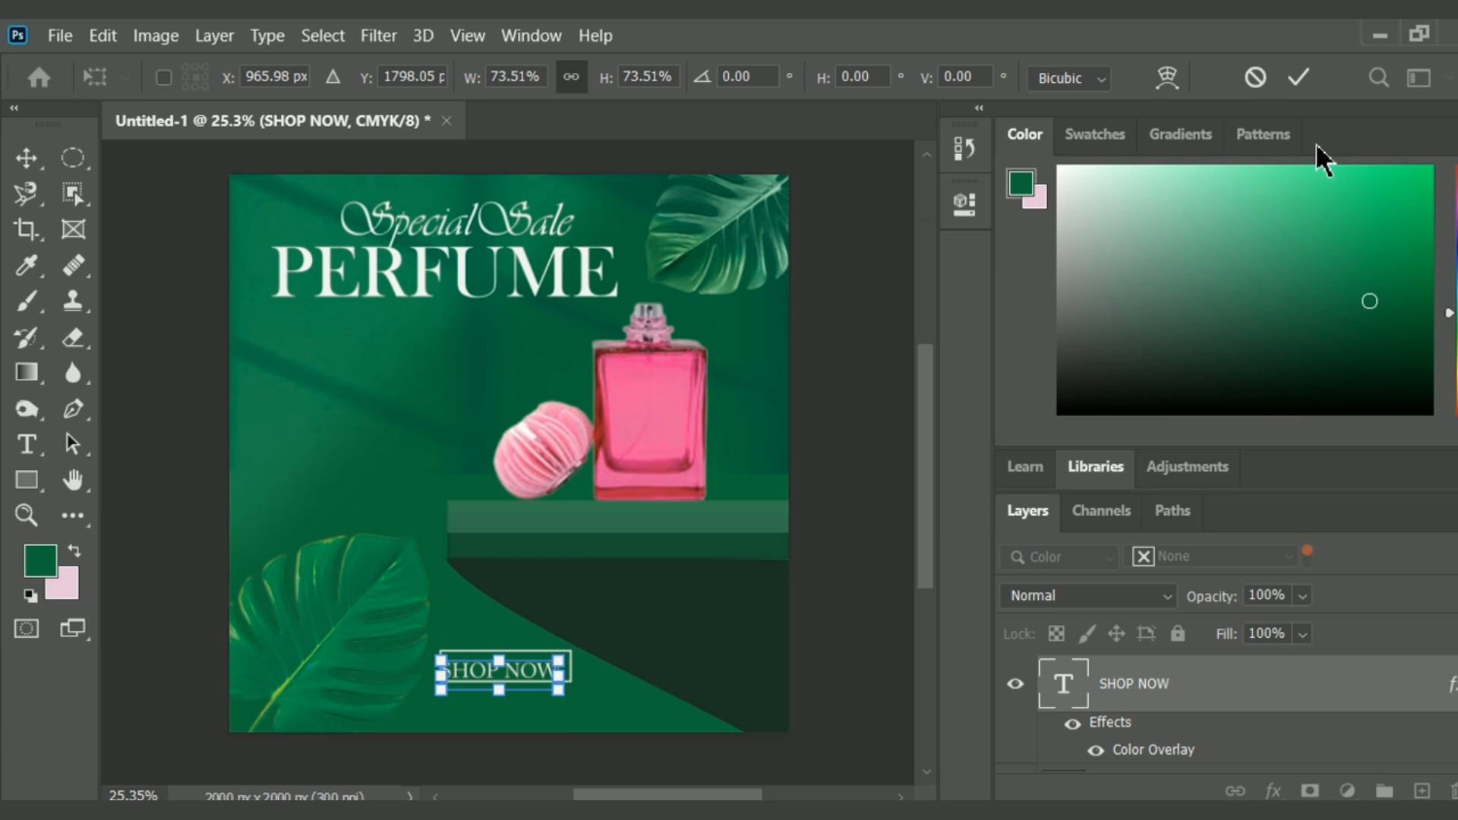
key("Return")
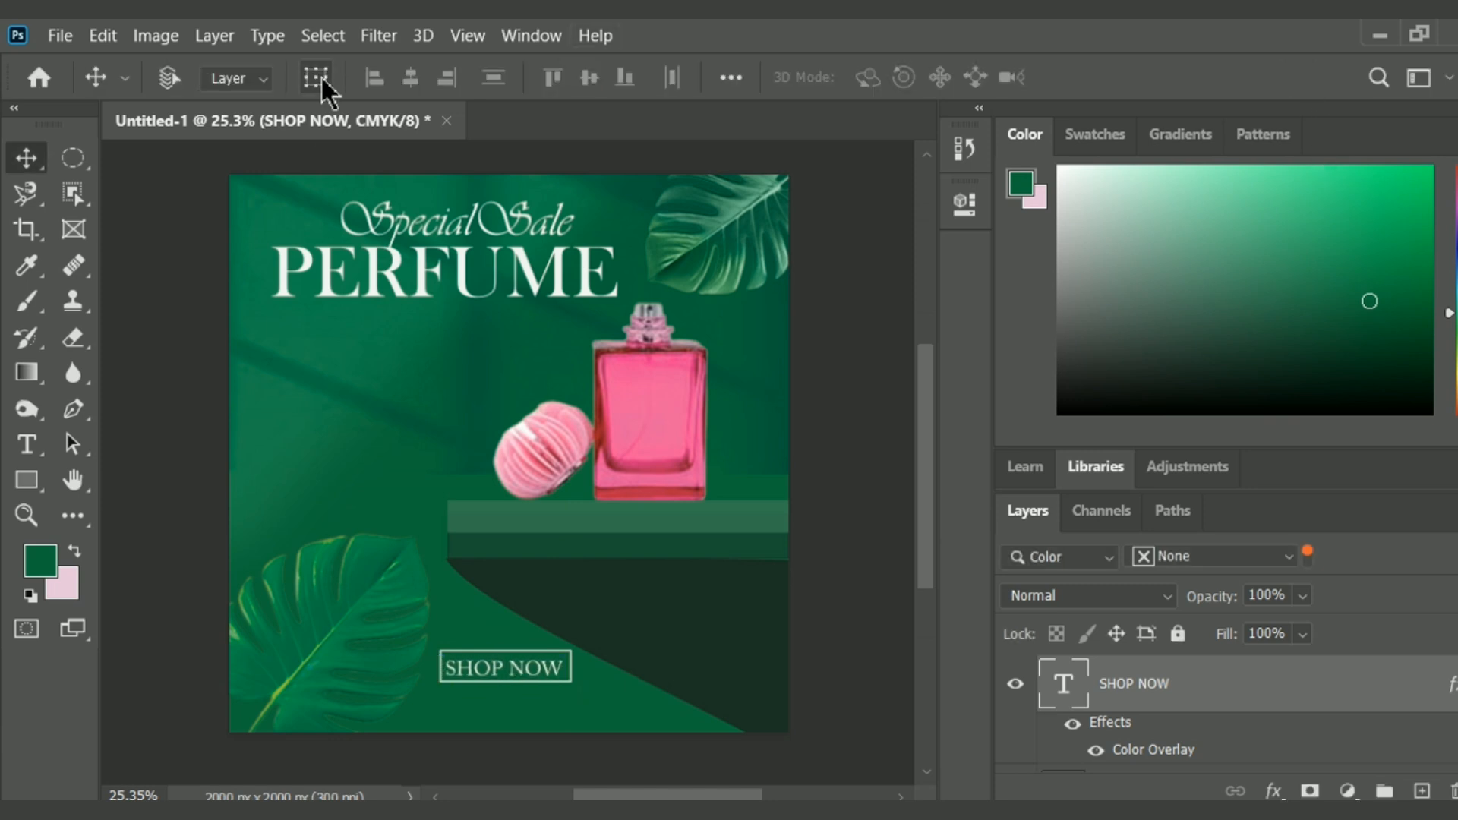
Place the phone icon image download__1_-removebg-preview (1) from Downloads as an embedded object.
left_click(60, 36)
left_click(162, 525)
left_click(527, 371)
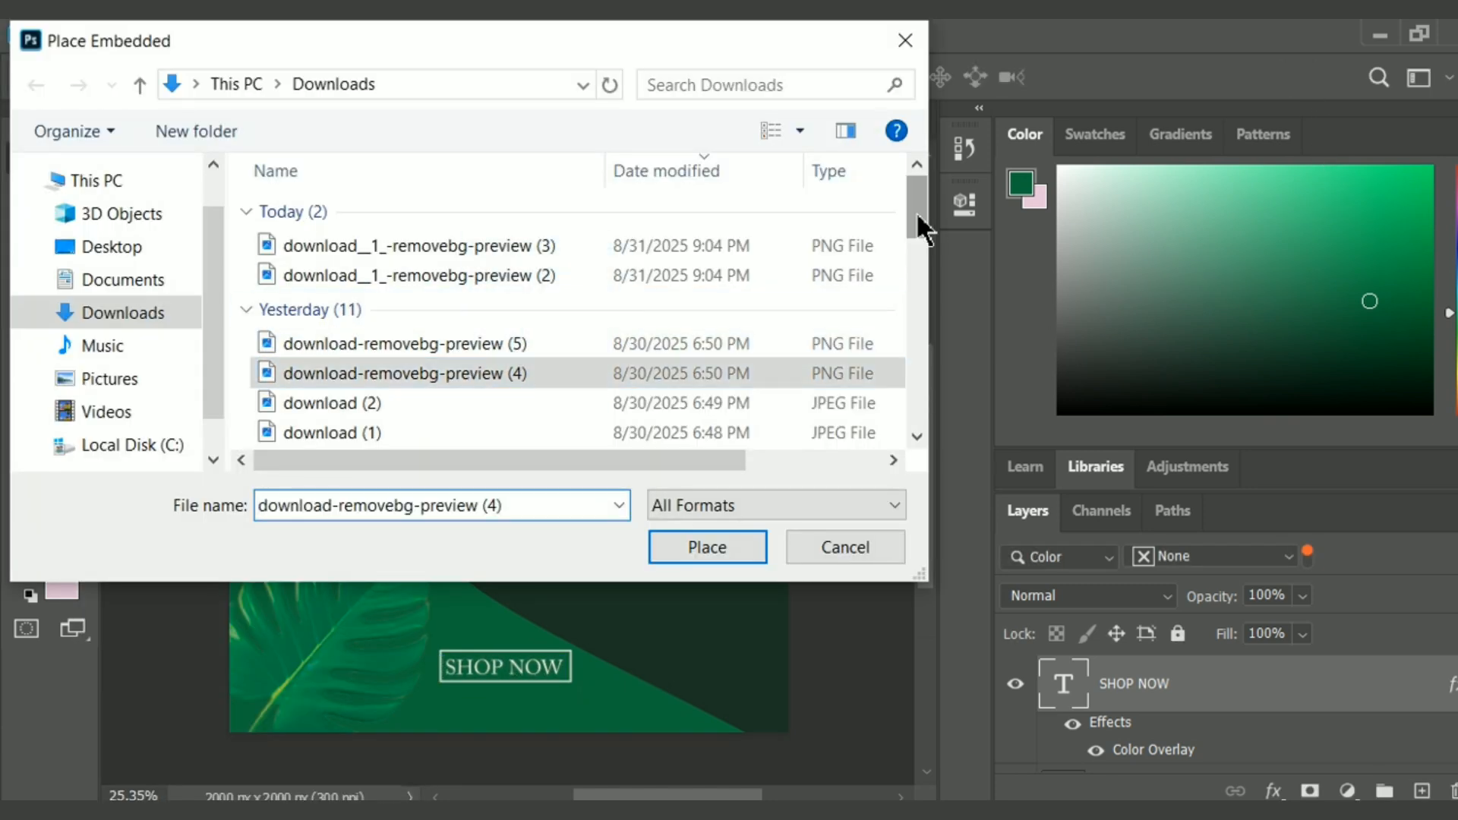
left_click_drag(916, 211, 916, 264)
left_click(722, 268)
left_click(705, 327)
left_click(695, 543)
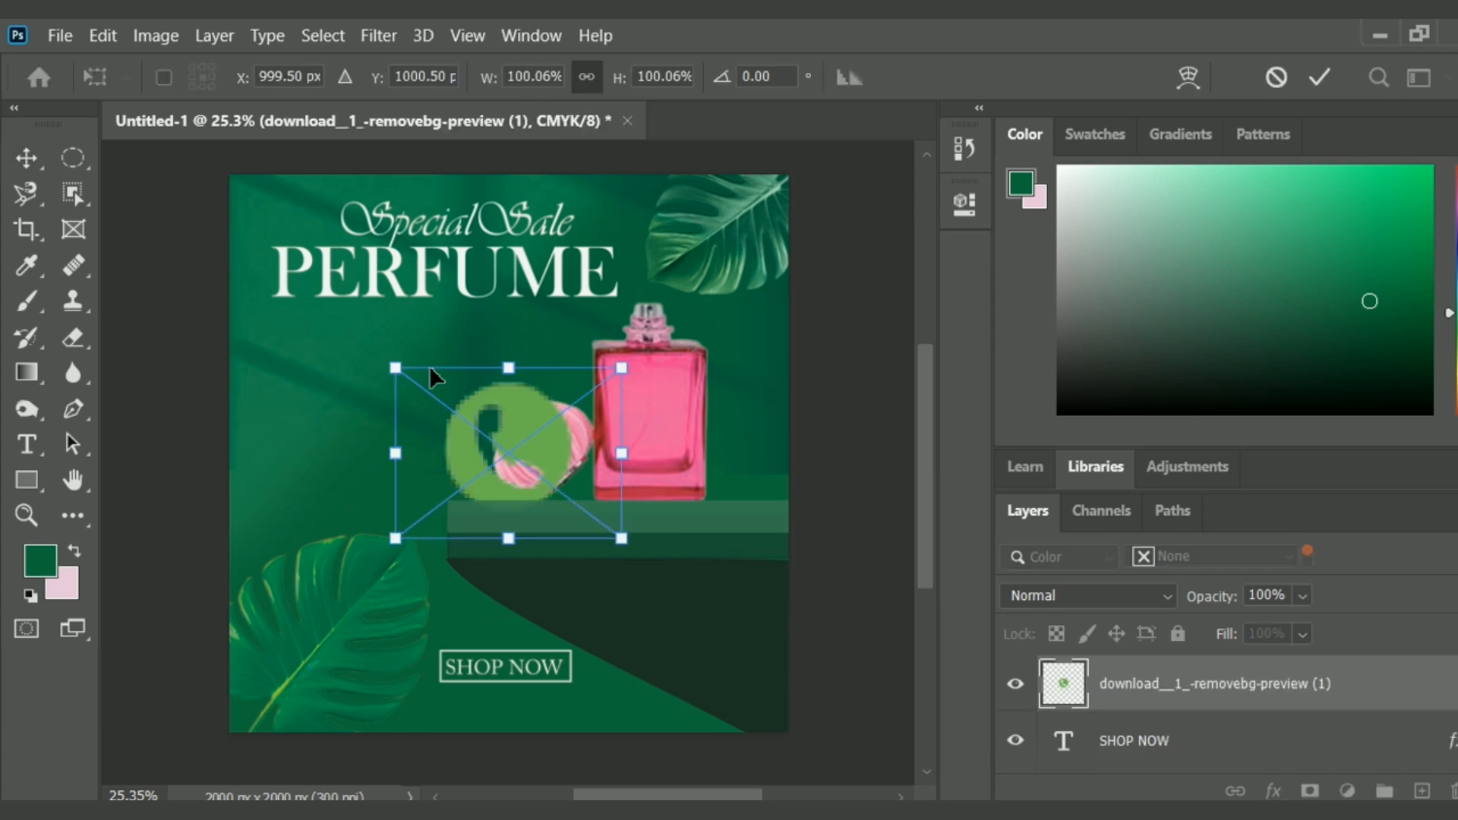
Scale the phone icon to about 23% and position it below the start of the SHOP NOW box.
left_click_drag(430, 367, 584, 486)
left_click_drag(508, 520, 457, 702)
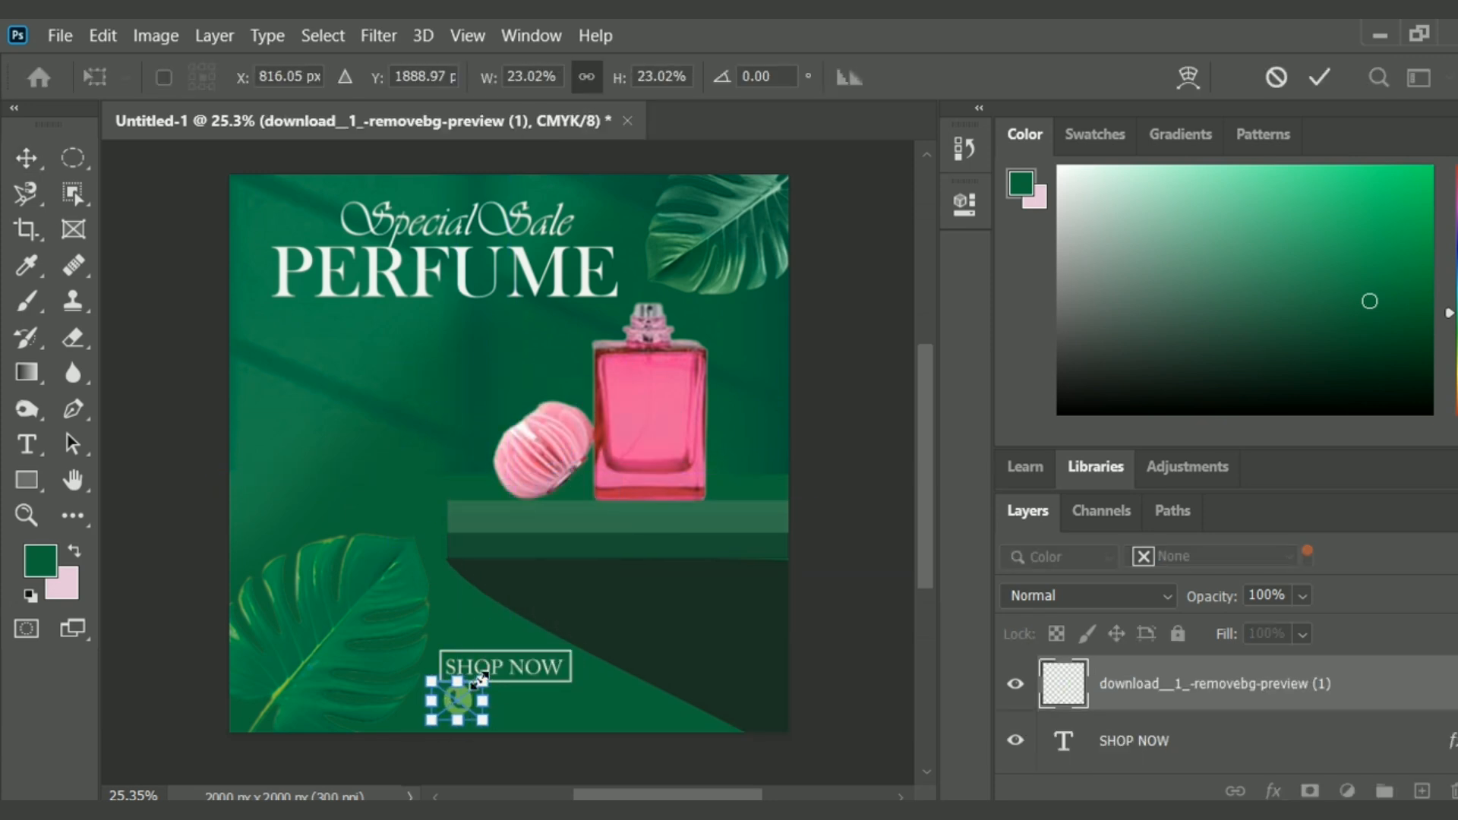
left_click(1320, 77)
Apply a white Color Overlay to the phone icon.
right_click(1139, 687)
left_click(860, 57)
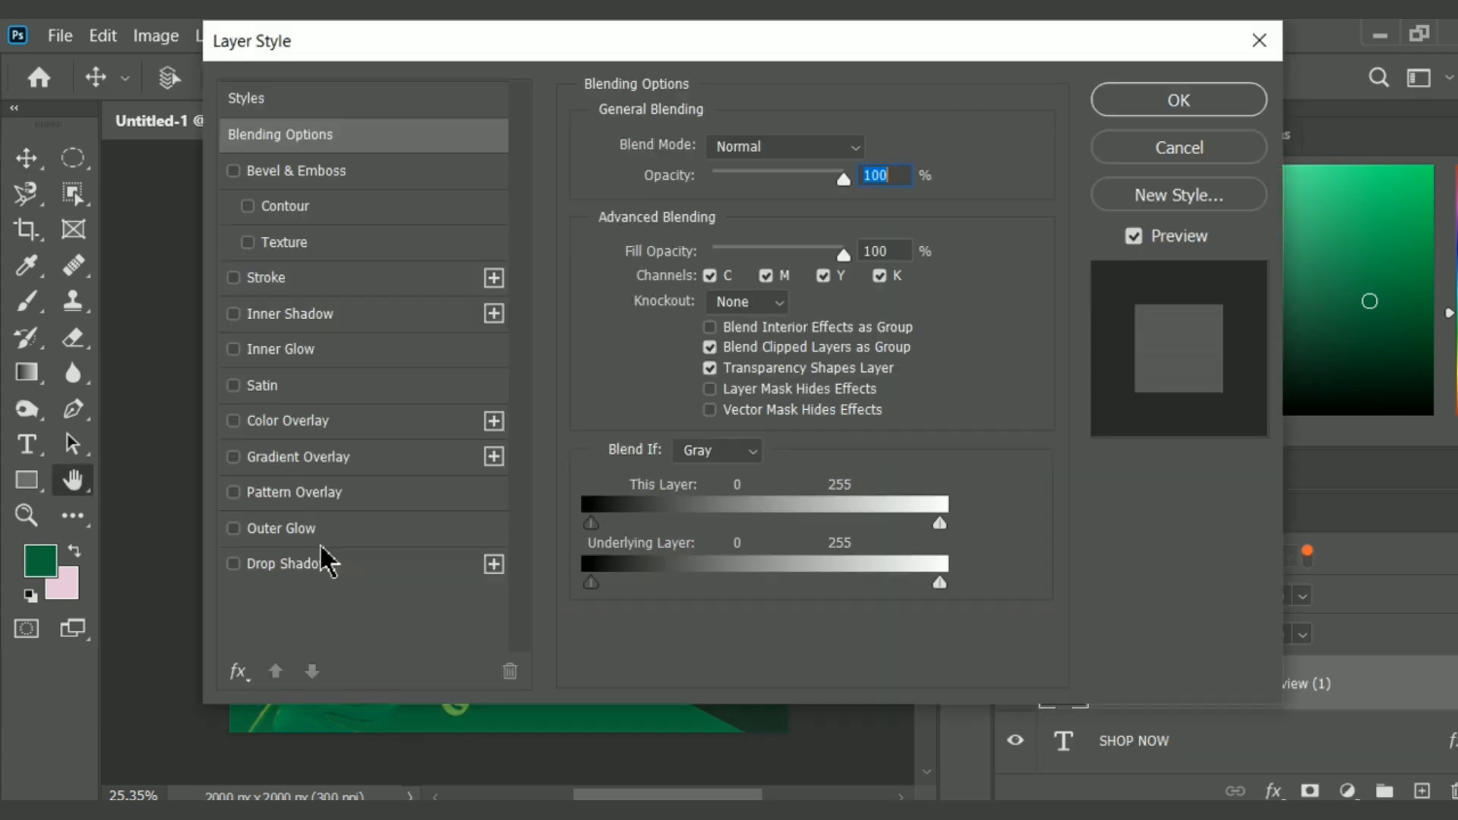
left_click(288, 420)
left_click(1208, 108)
Place the Instagram icon image download-removebg-preview (3) from Downloads as an embedded object.
left_click(60, 35)
left_click(244, 528)
left_click_drag(919, 209, 923, 268)
left_click(646, 247)
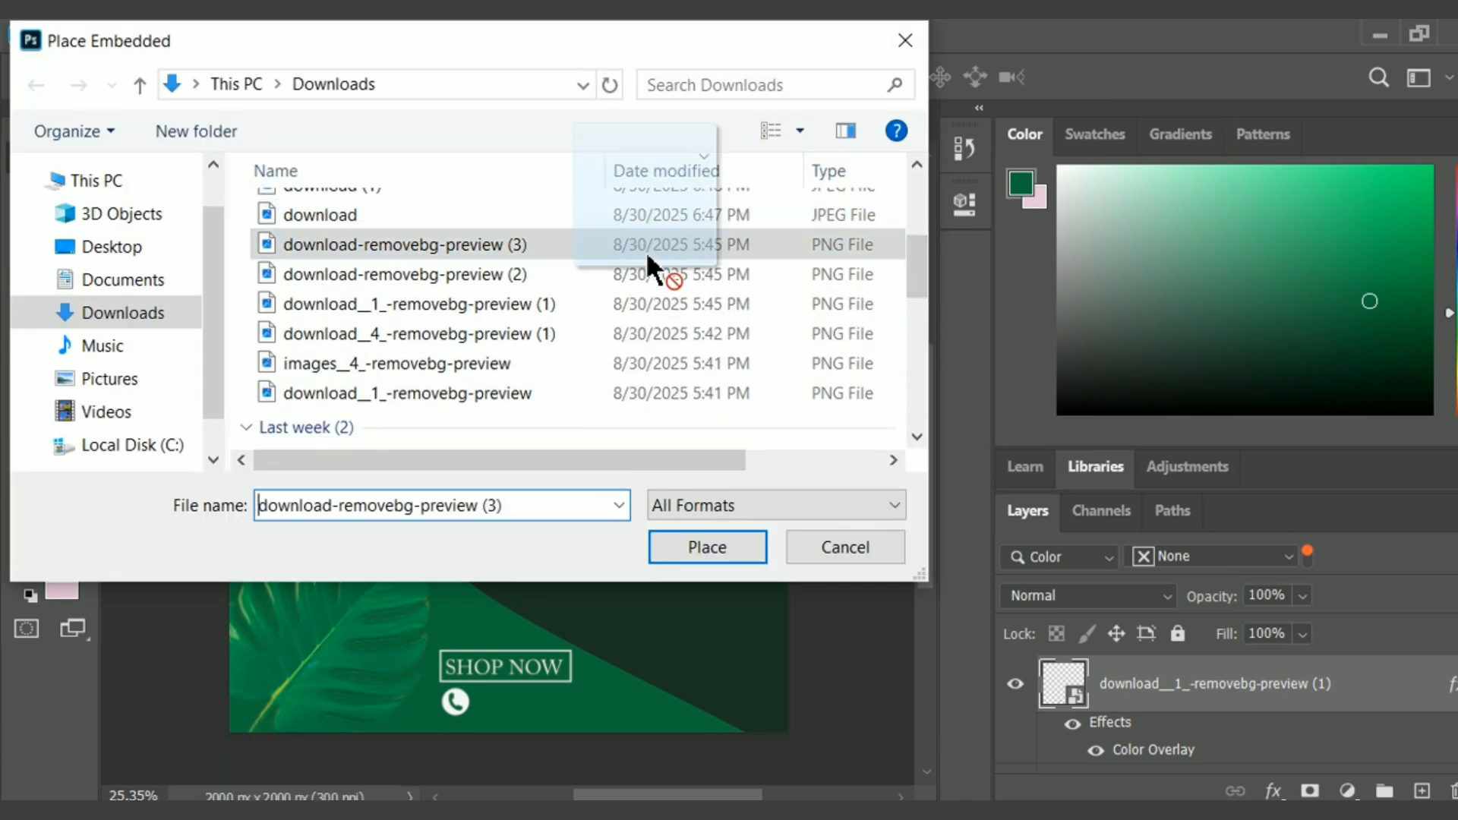
left_click(703, 551)
Shrink the Instagram icon, position it beside the phone icon, and give it a white Color Overlay.
left_click_drag(585, 366, 476, 475)
left_click_drag(481, 692, 487, 696)
left_click_drag(448, 669, 480, 692)
left_click(1317, 74)
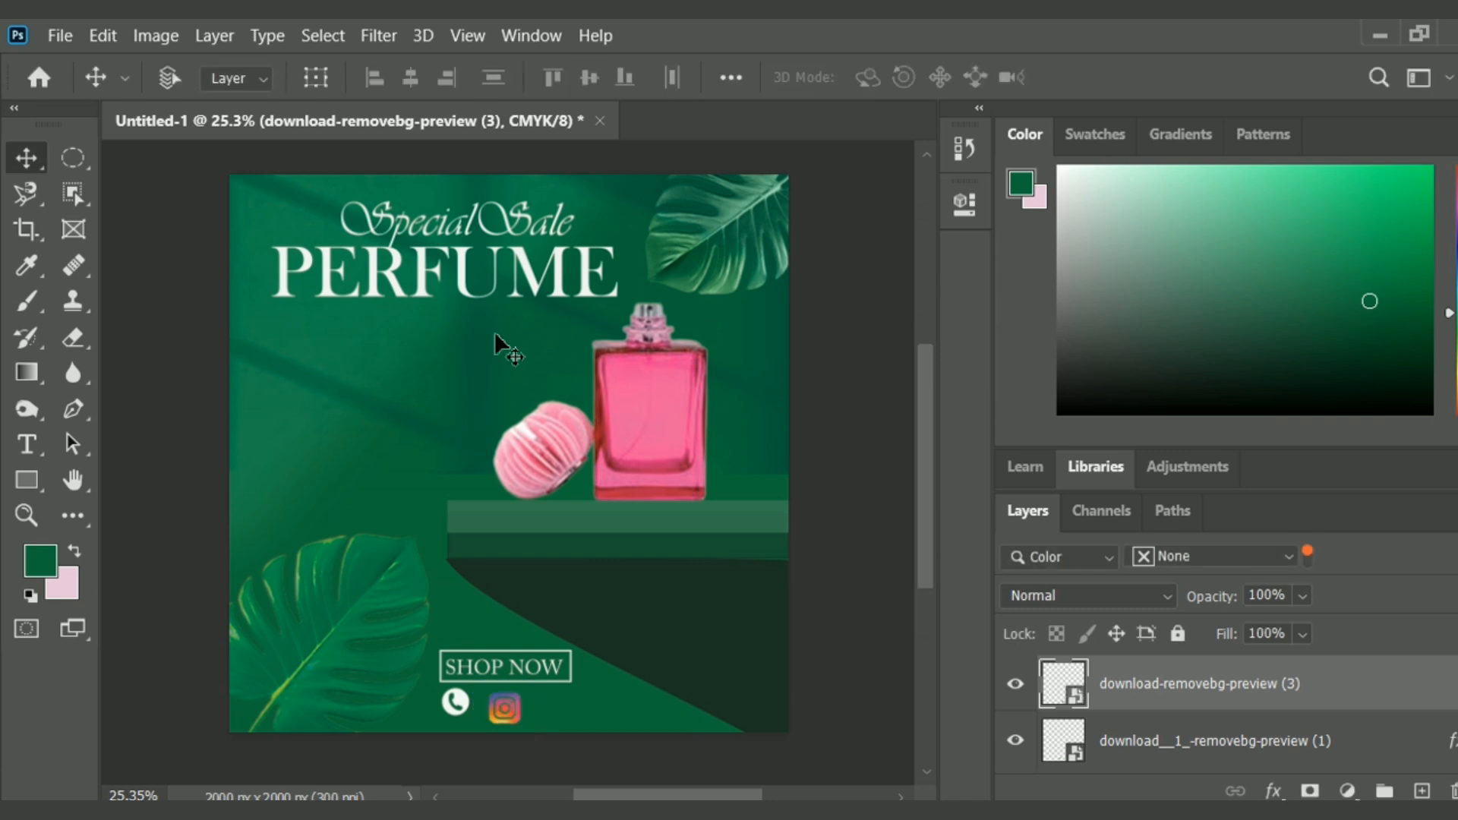
double_click(1147, 681)
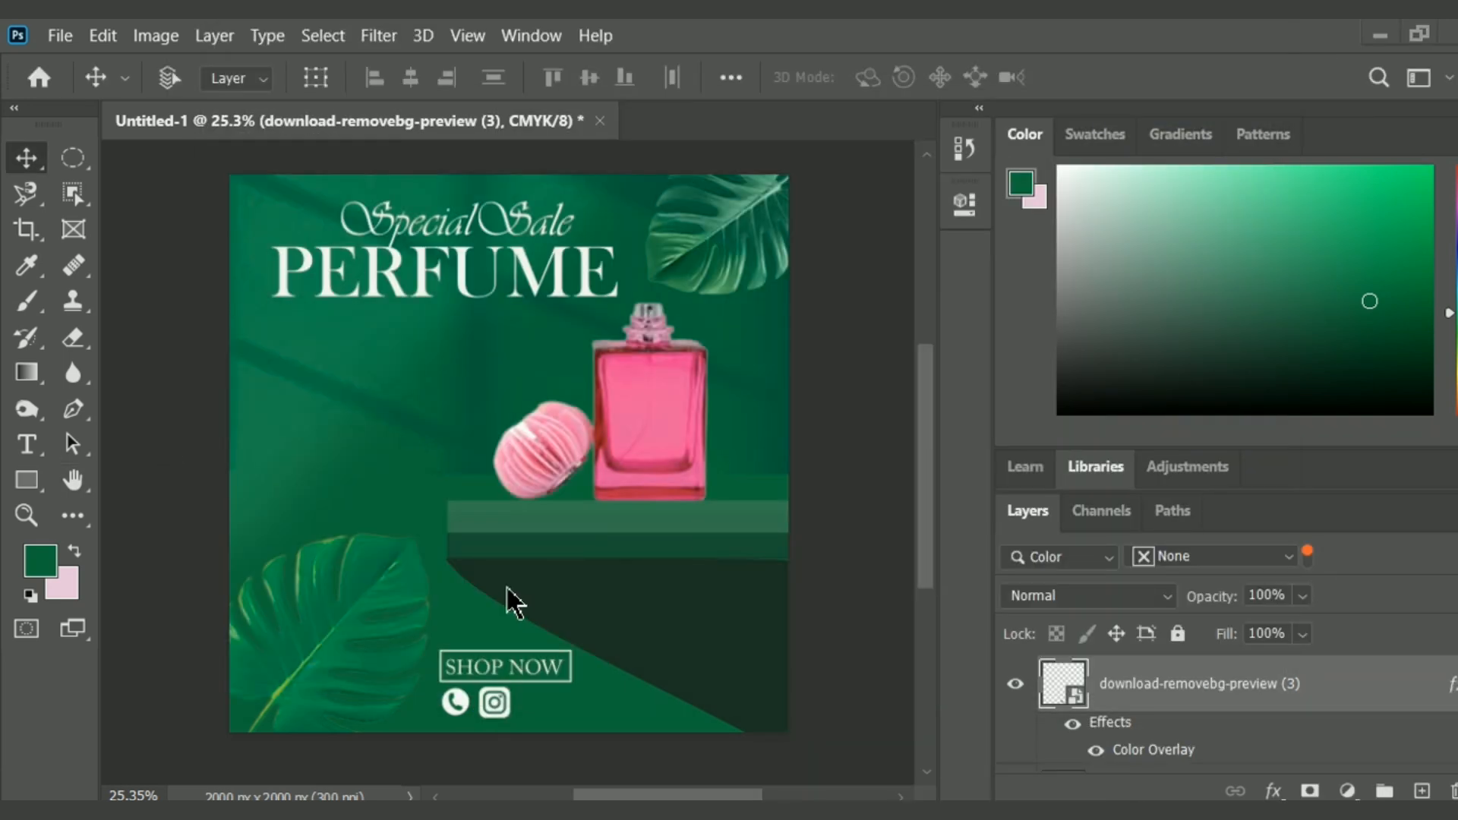
Place the Facebook icon image from Downloads, scale it down, and position it beside the Instagram icon.
left_click(60, 35)
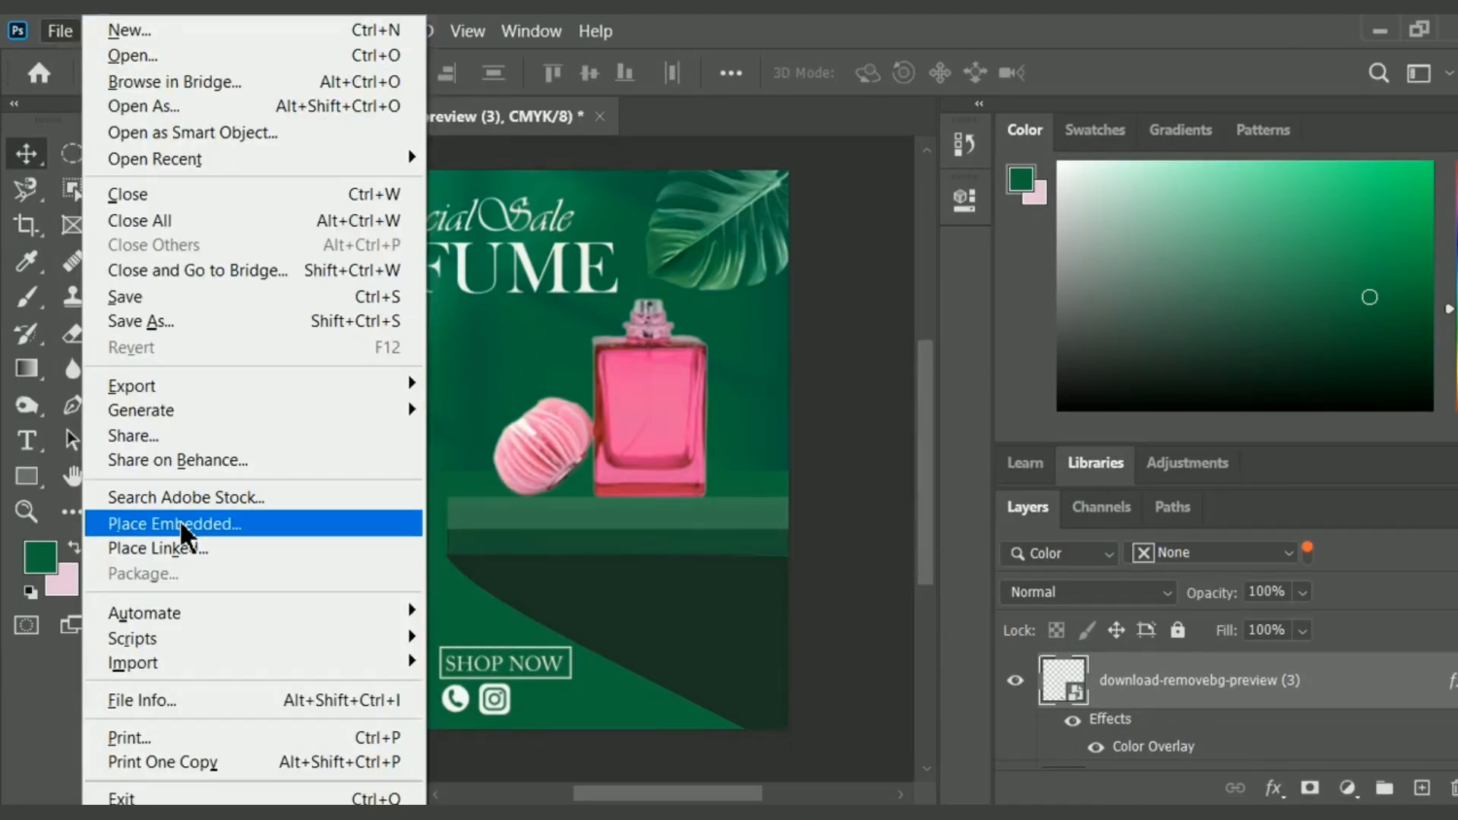
left_click(184, 527)
left_click(425, 241)
left_click(706, 544)
left_click_drag(379, 319, 534, 702)
left_click(1319, 75)
key("ctrl+t")
left_click(1319, 74)
Apply a white Color Overlay to the Facebook icon.
right_click(1228, 695)
left_click(929, 55)
left_click(335, 421)
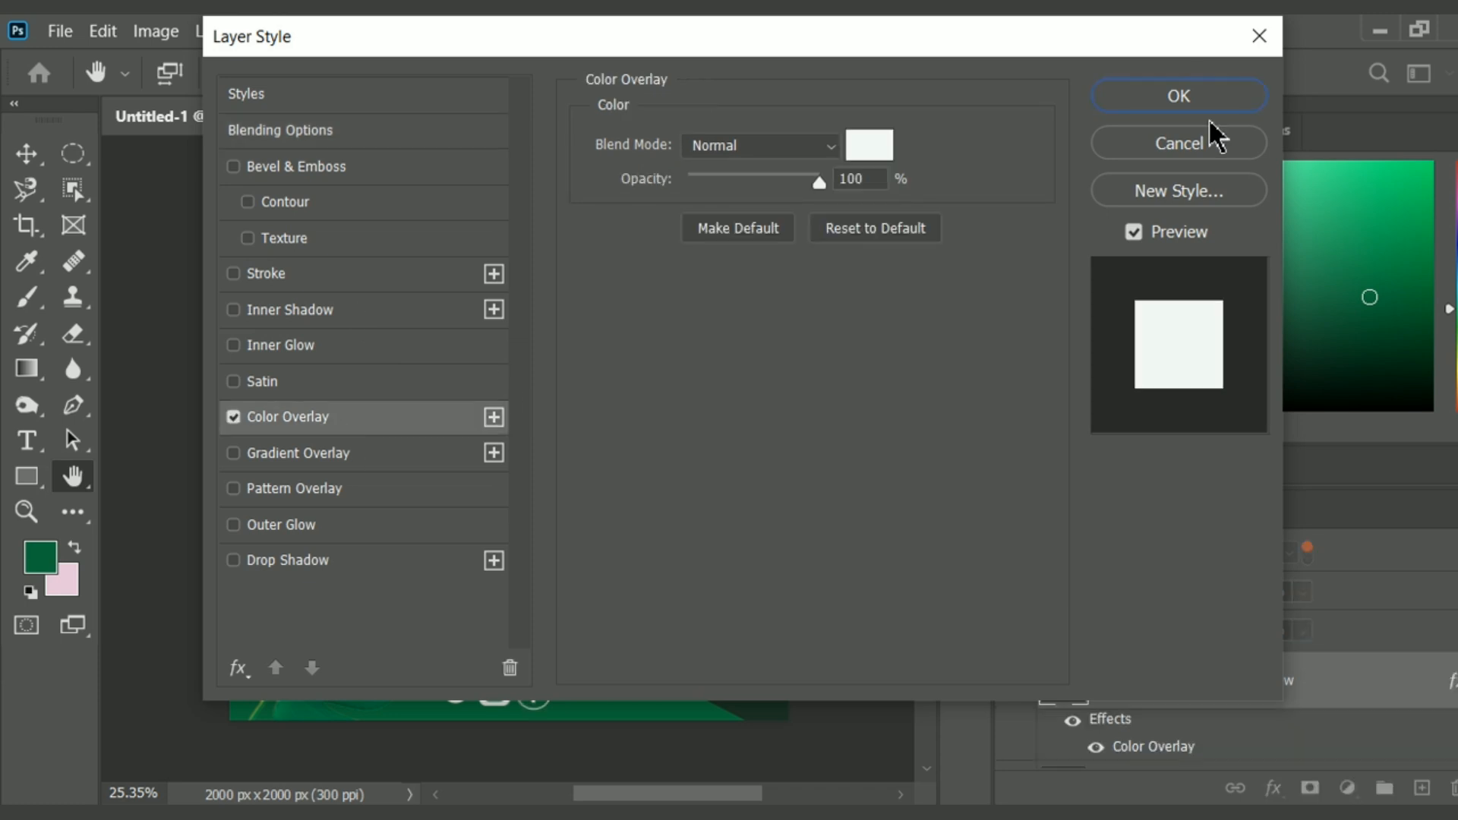
left_click(1176, 102)
Bring up the Crop tool's frame around the whole poster canvas.
left_click(27, 224)
left_click(60, 31)
left_click(131, 348)
left_click(646, 475)
left_click(723, 613)
left_click(704, 768)
left_click(902, 179)
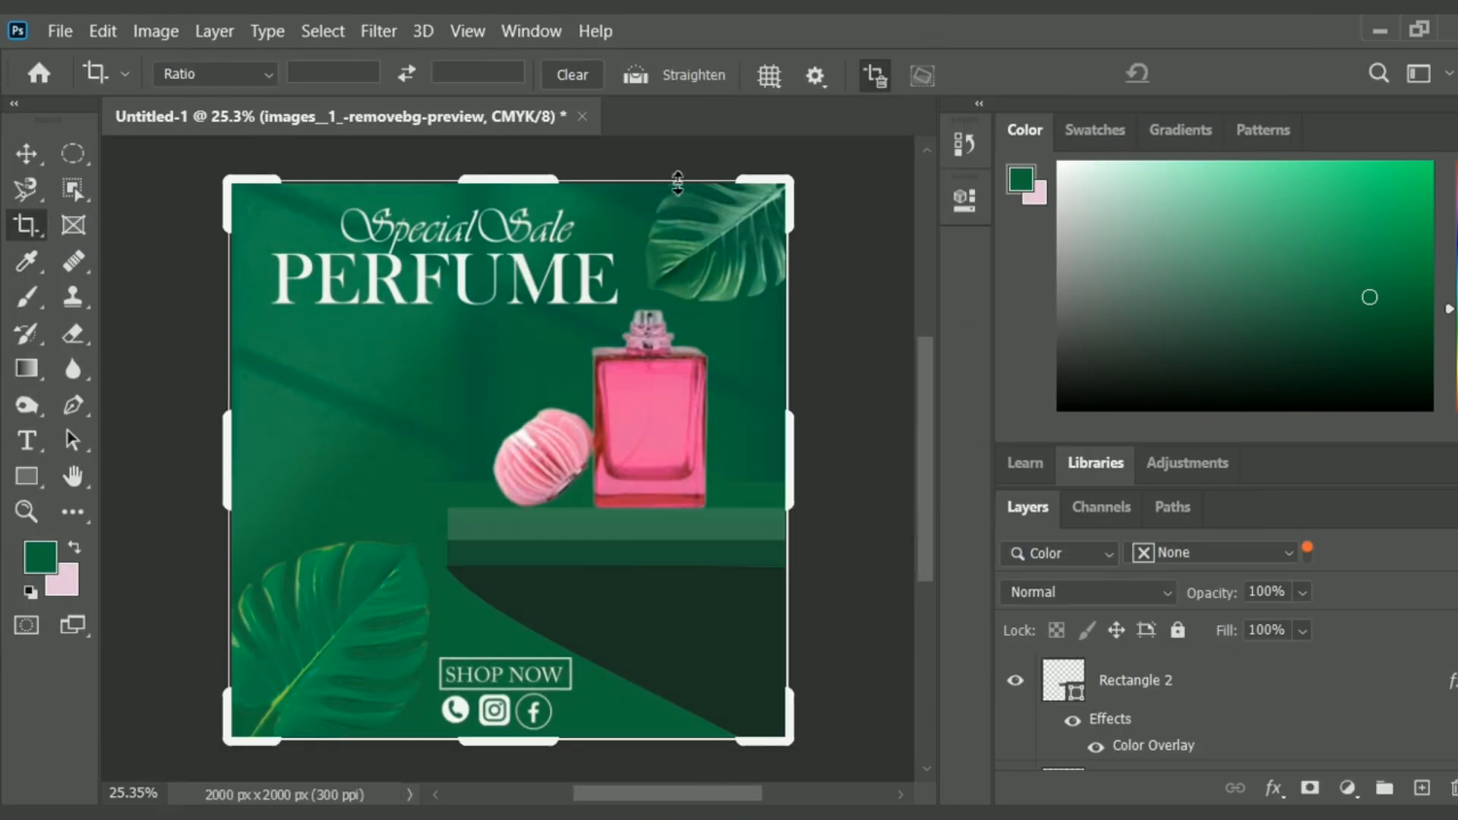